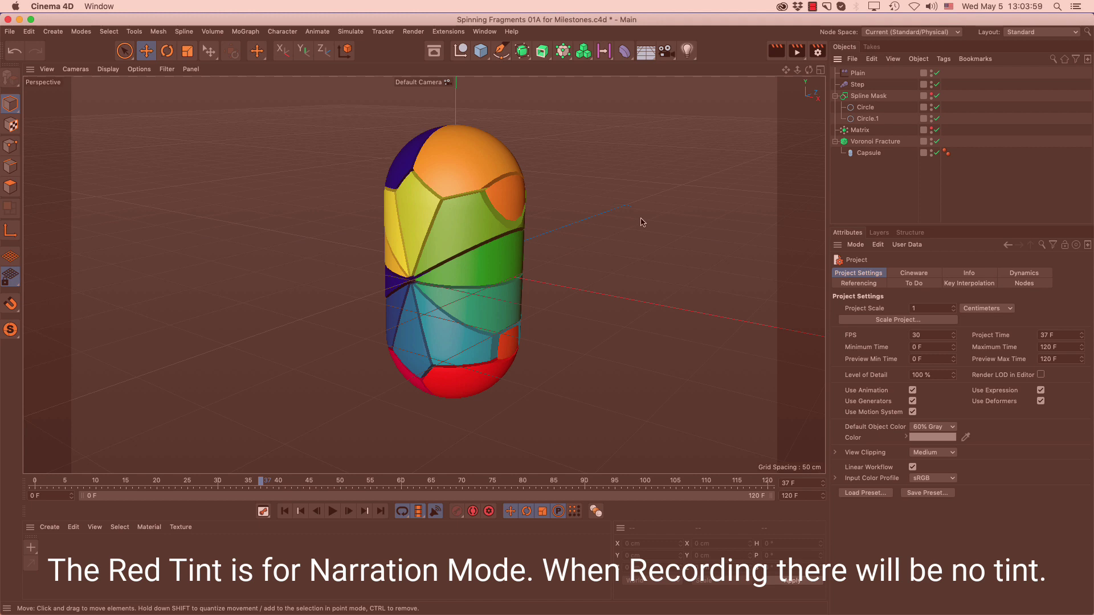
- Switch to the Standard layout and revert the capsule project to its saved version
click(1020, 33)
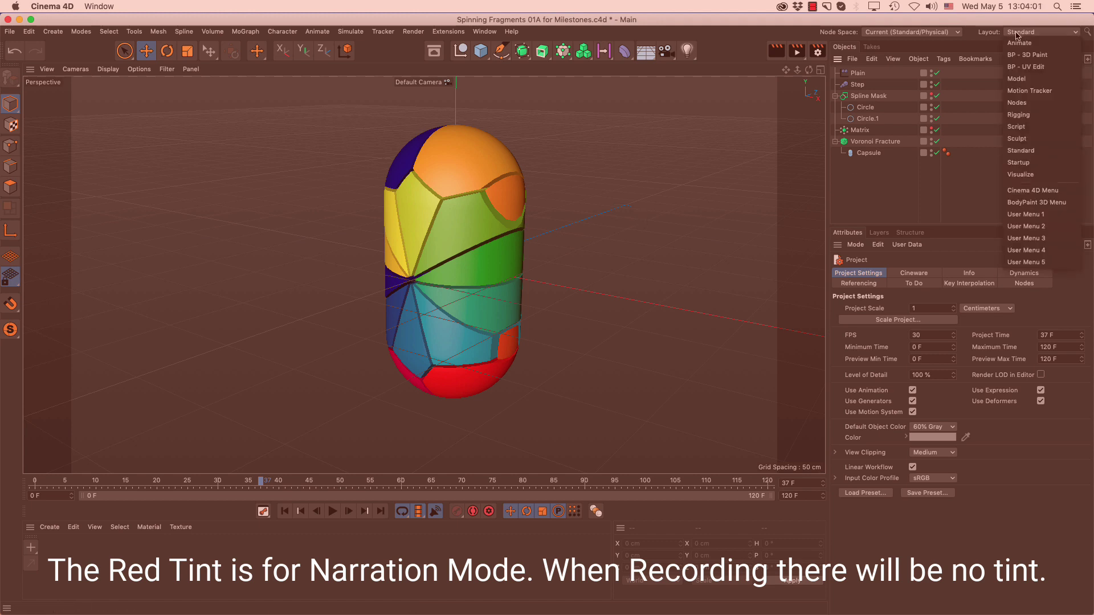
click(1041, 151)
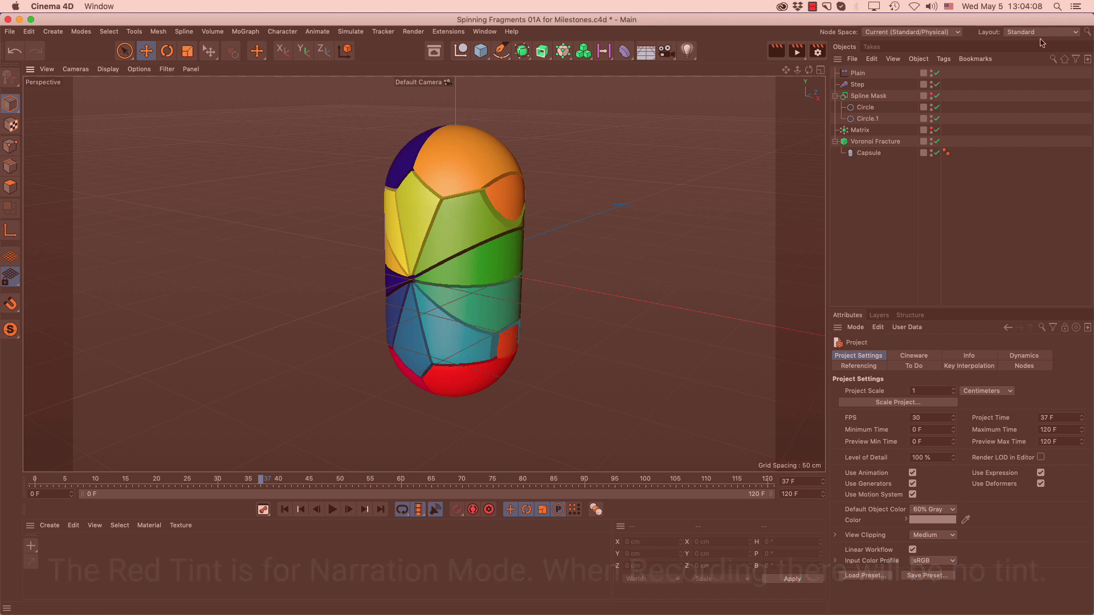
click(10, 31)
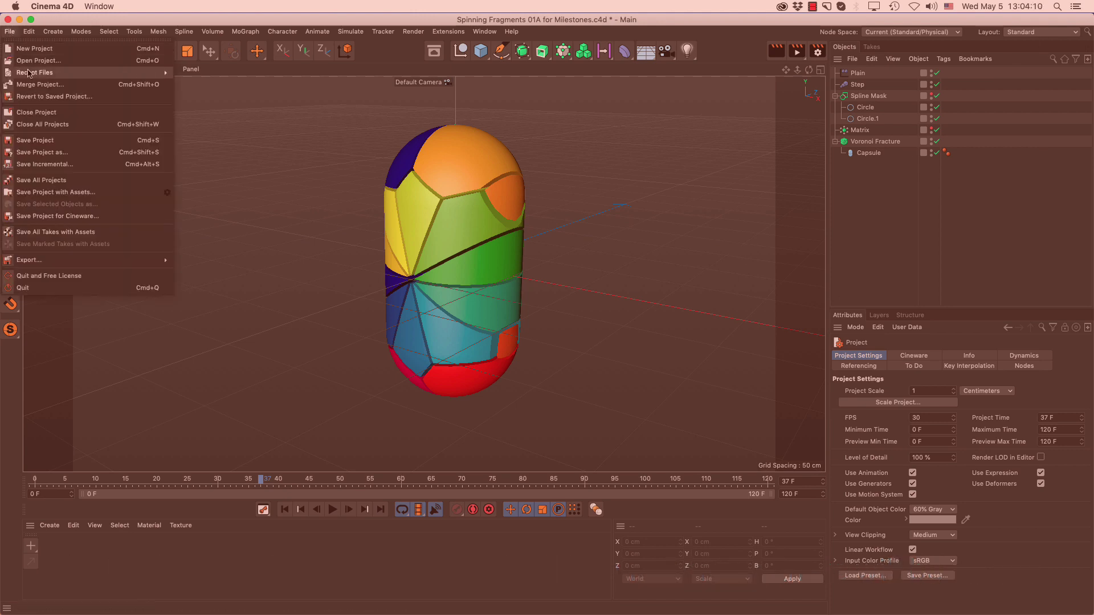
click(34, 99)
click(633, 212)
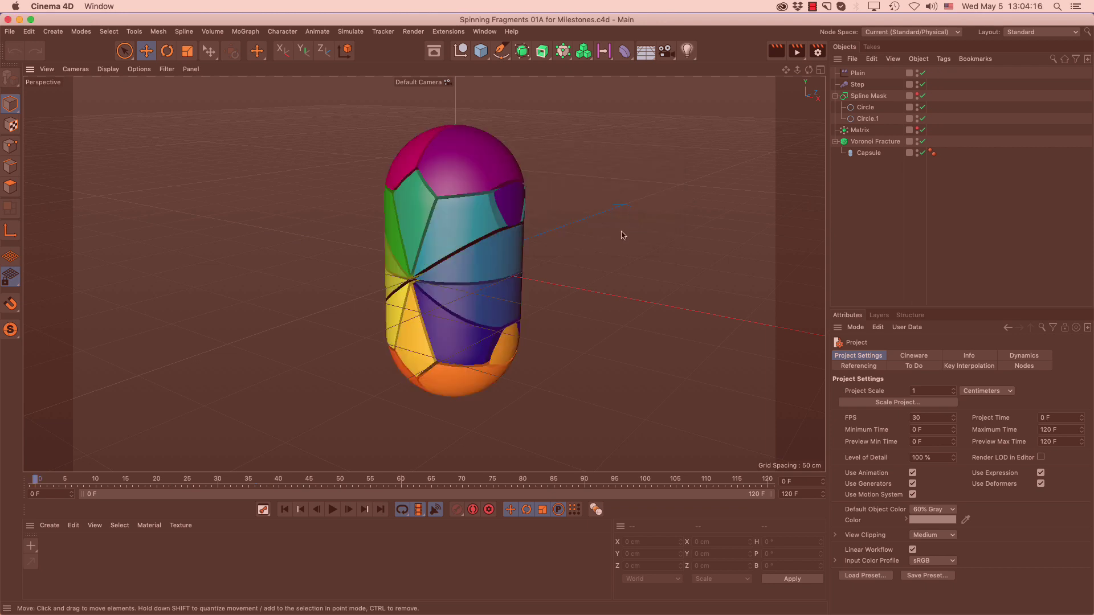
- Go fullscreen, collapse Spline Mask and Voronoi Fracture in the object list, and play the animation
click(37, 20)
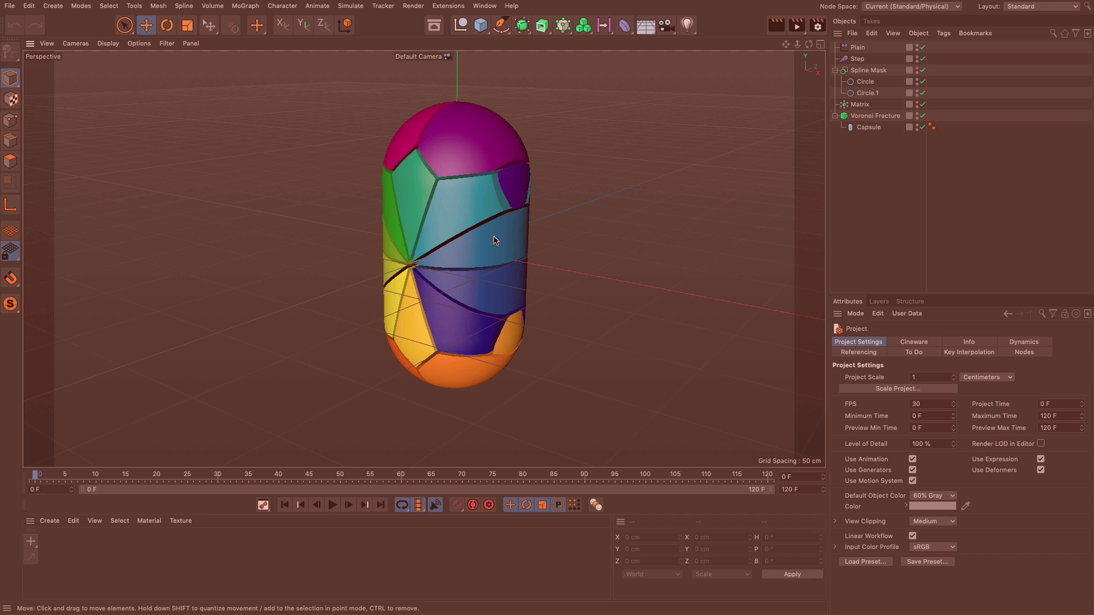
click(835, 70)
click(835, 93)
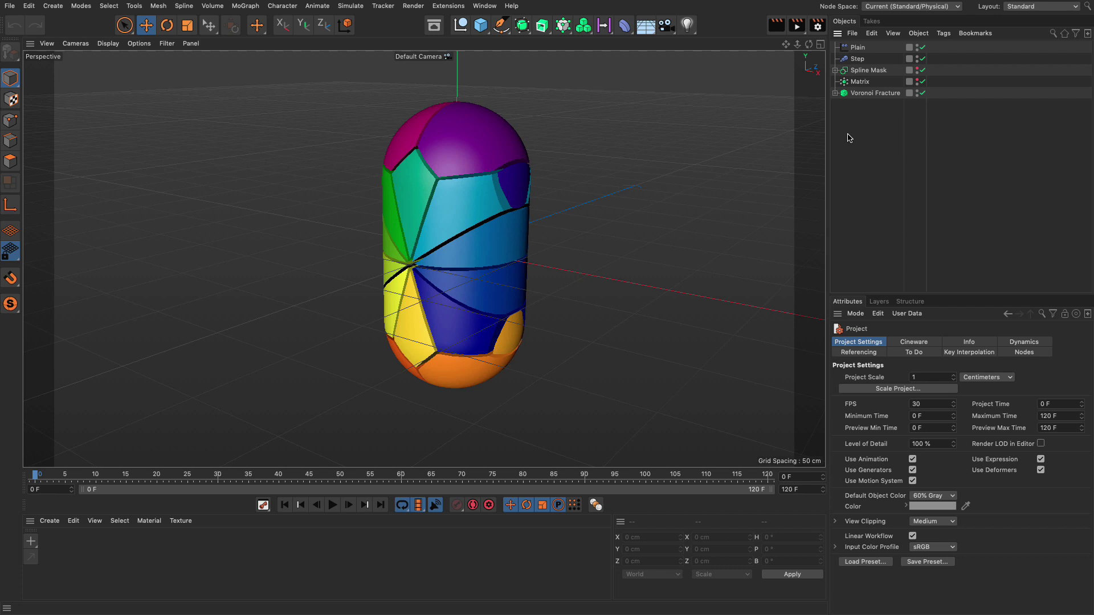
click(333, 505)
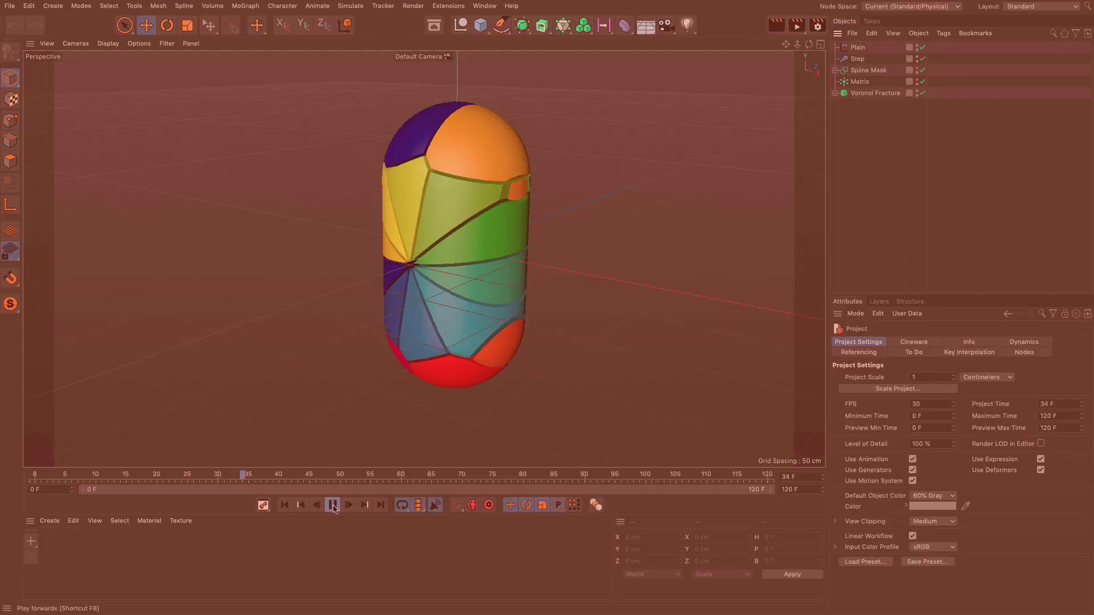
- Pause the fragment animation and rewind the timeline to frame 0
click(333, 505)
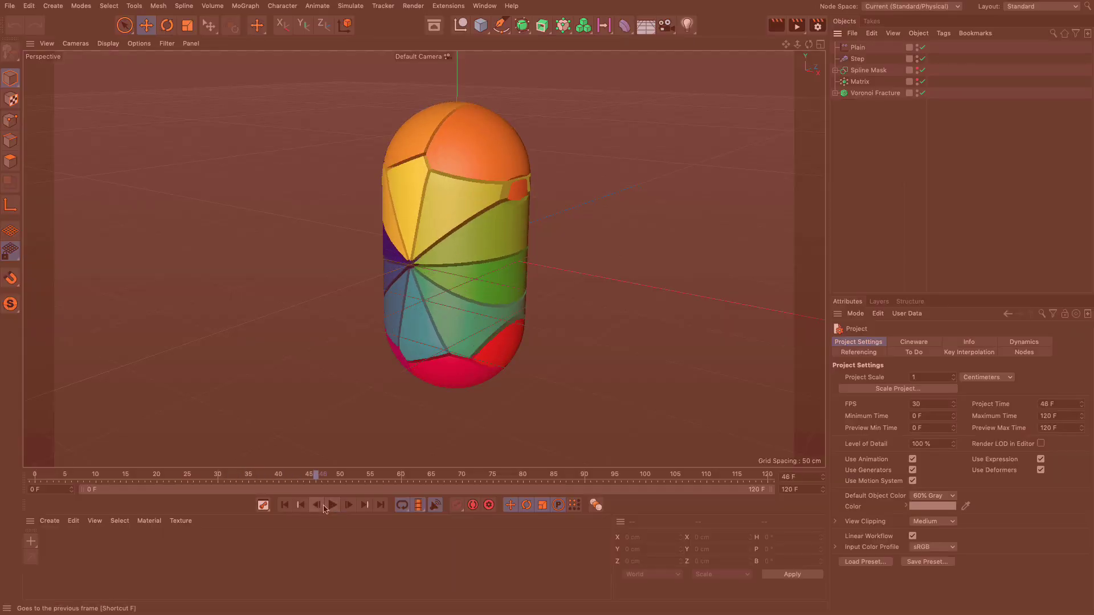
click(284, 506)
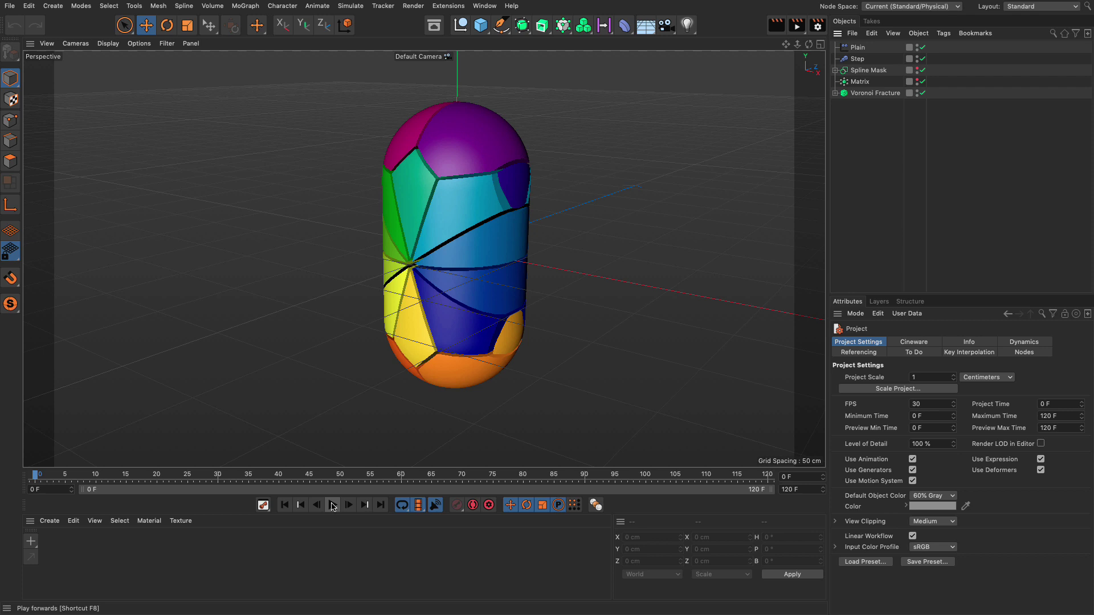
- Replay the fragment animation, then stop it and rewind to frame 0
click(333, 505)
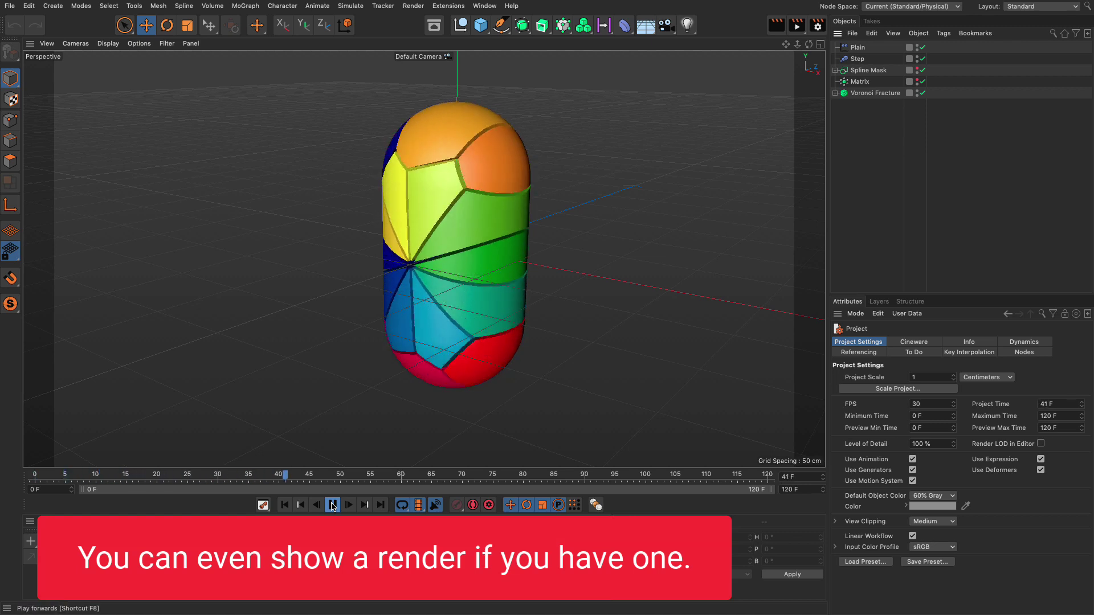
click(332, 506)
click(286, 505)
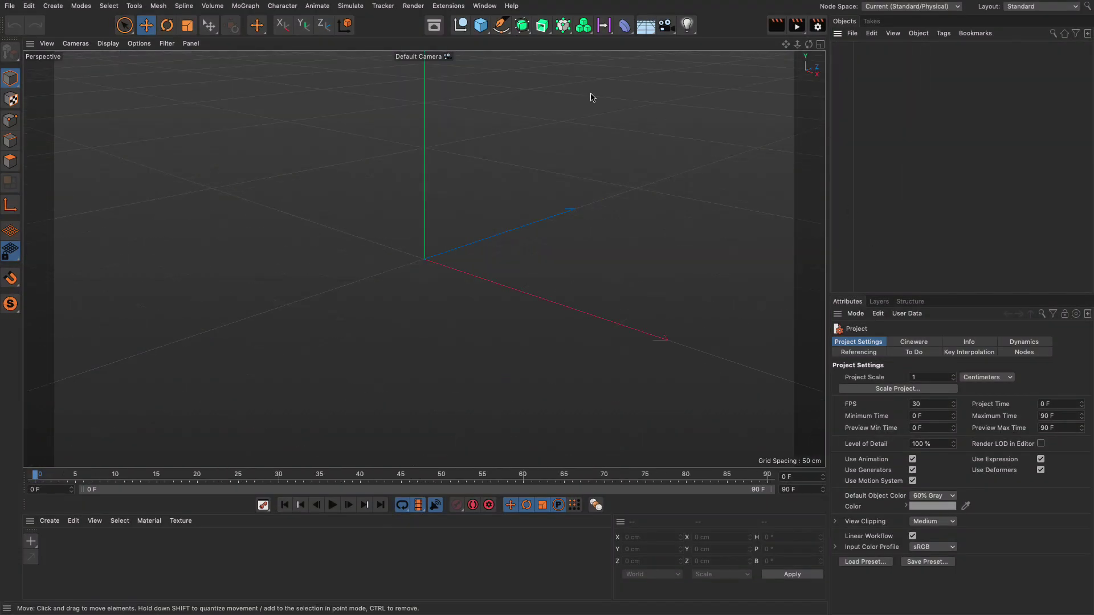
- Add a Capsule and display it with Gouraud Shading (Lines), shifted right of centre
click(481, 24)
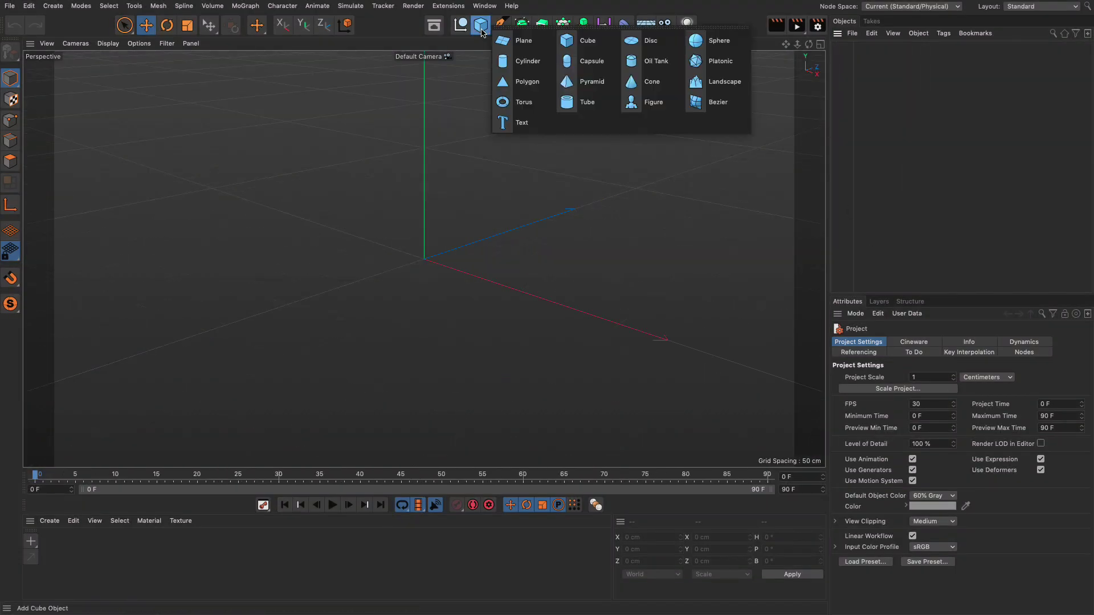
click(594, 72)
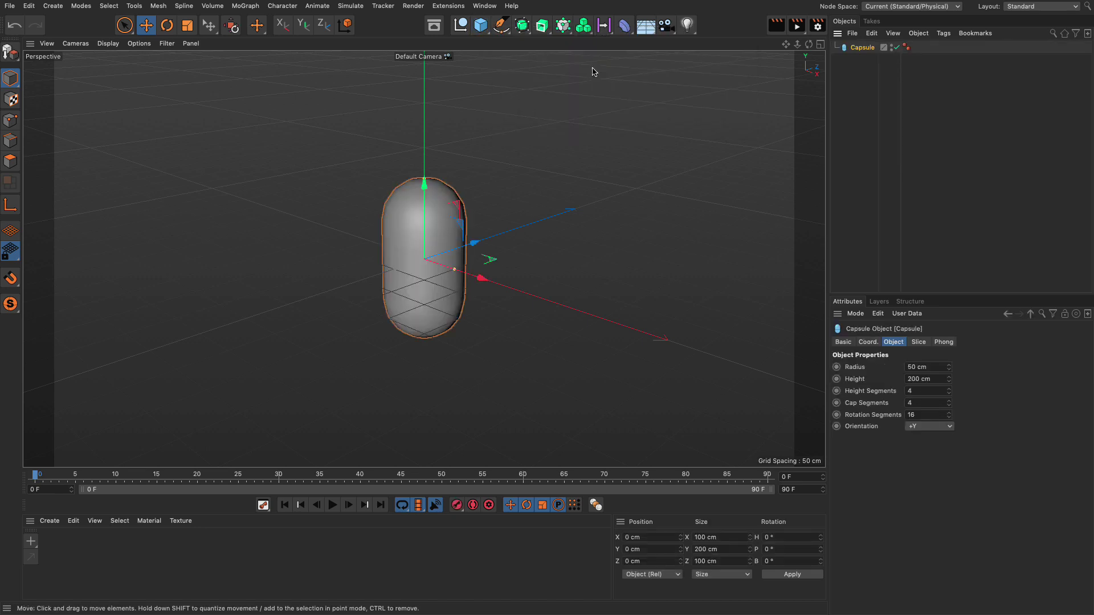
scroll(498, 266, up, 5)
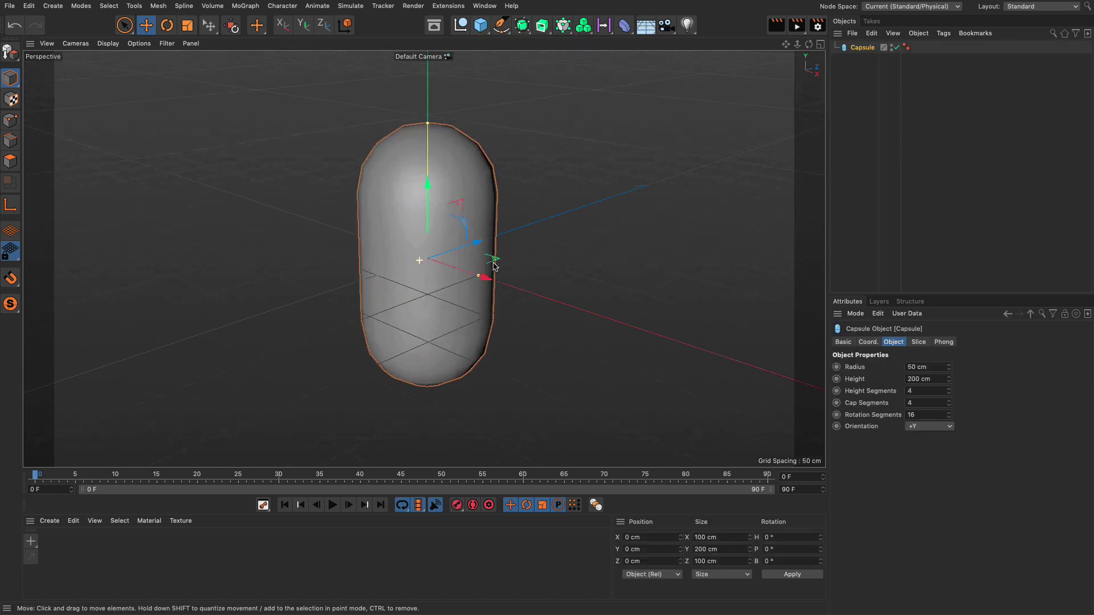
scroll(499, 266, up, 1)
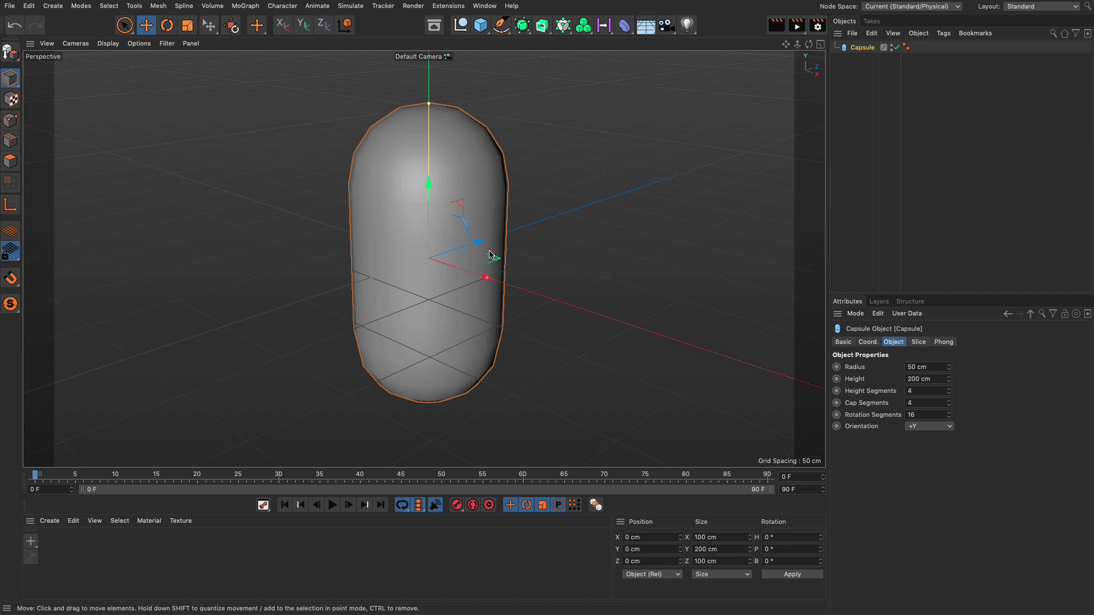
click(108, 43)
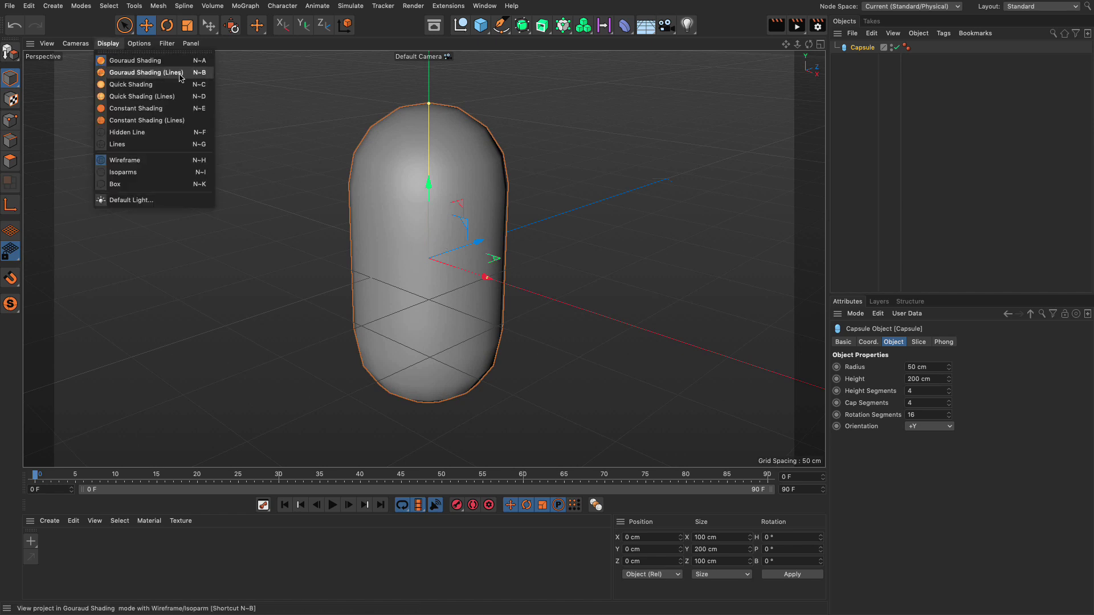
click(145, 72)
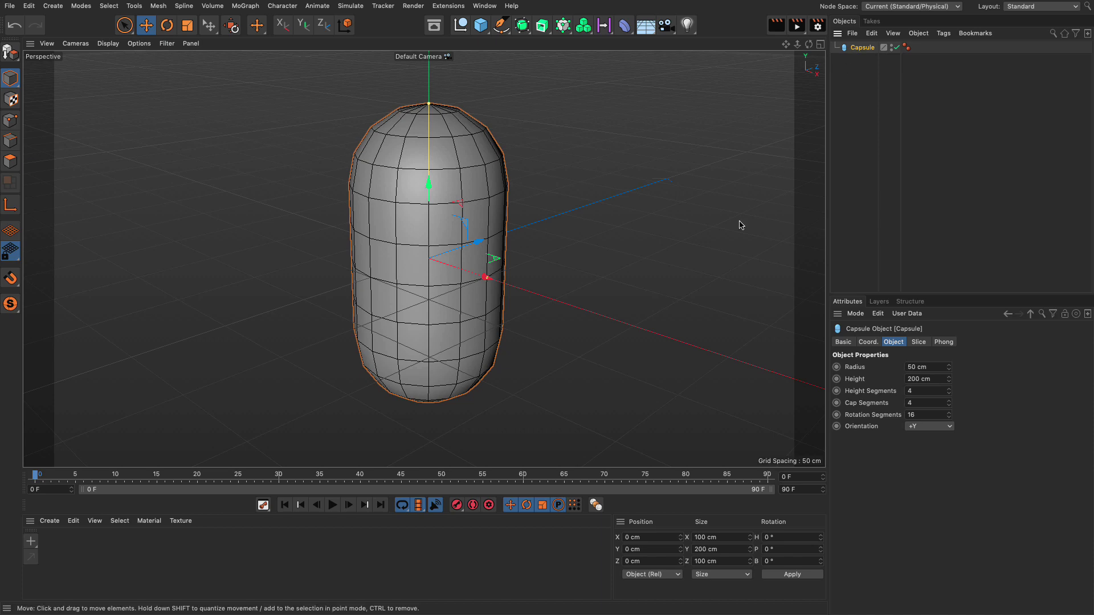
alt+middle_drag(560, 268, 713, 259)
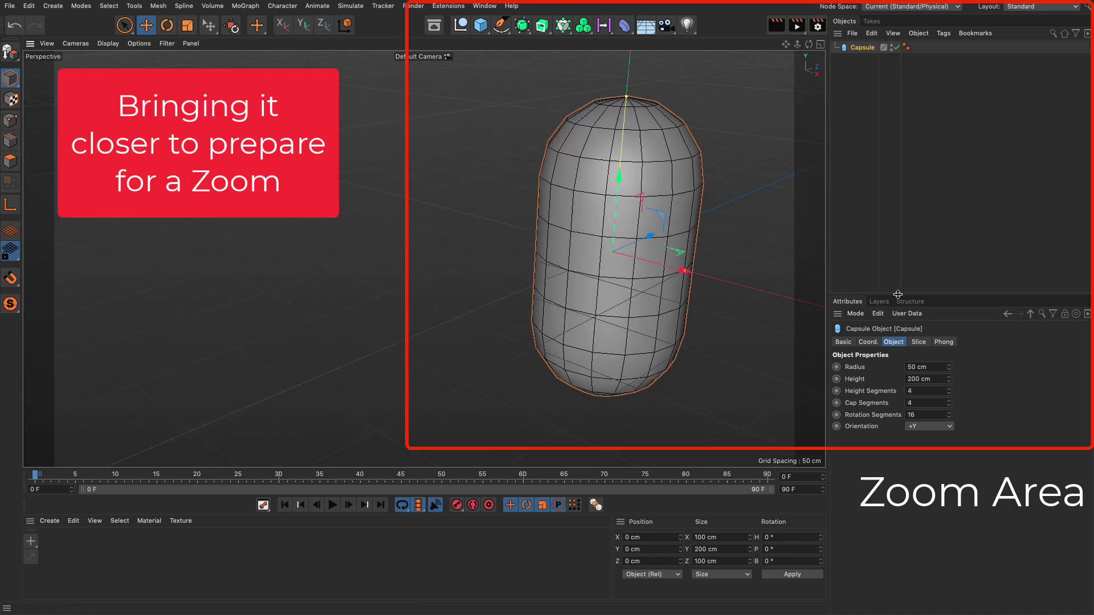
drag(898, 295, 898, 282)
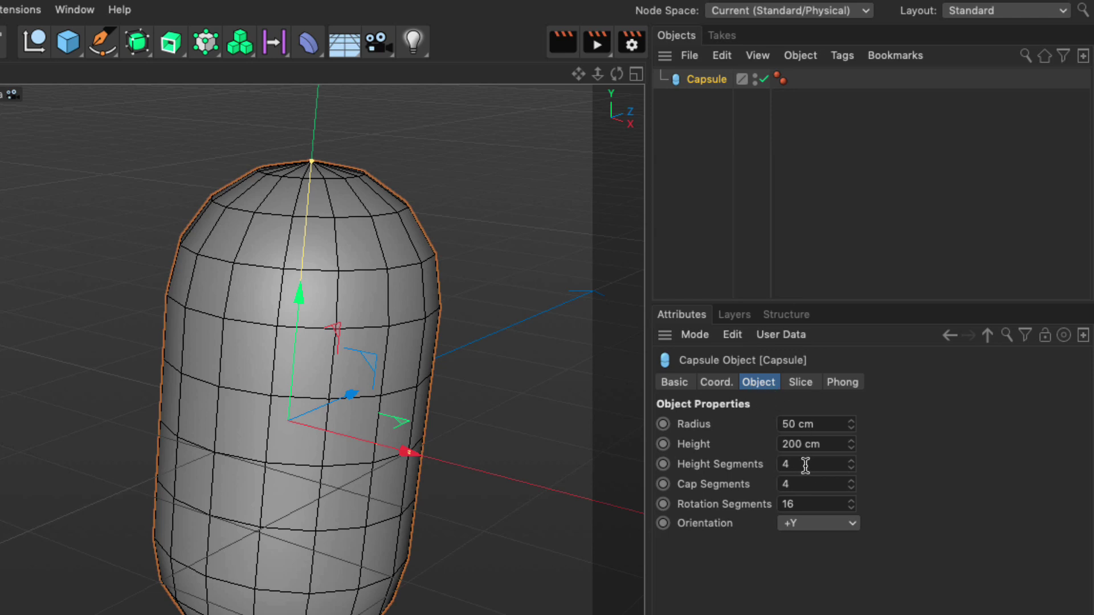
- Set the capsule's Cap Segments to 16 and Rotation Segments to 32
double_click(795, 485)
text(16)
key(Return)
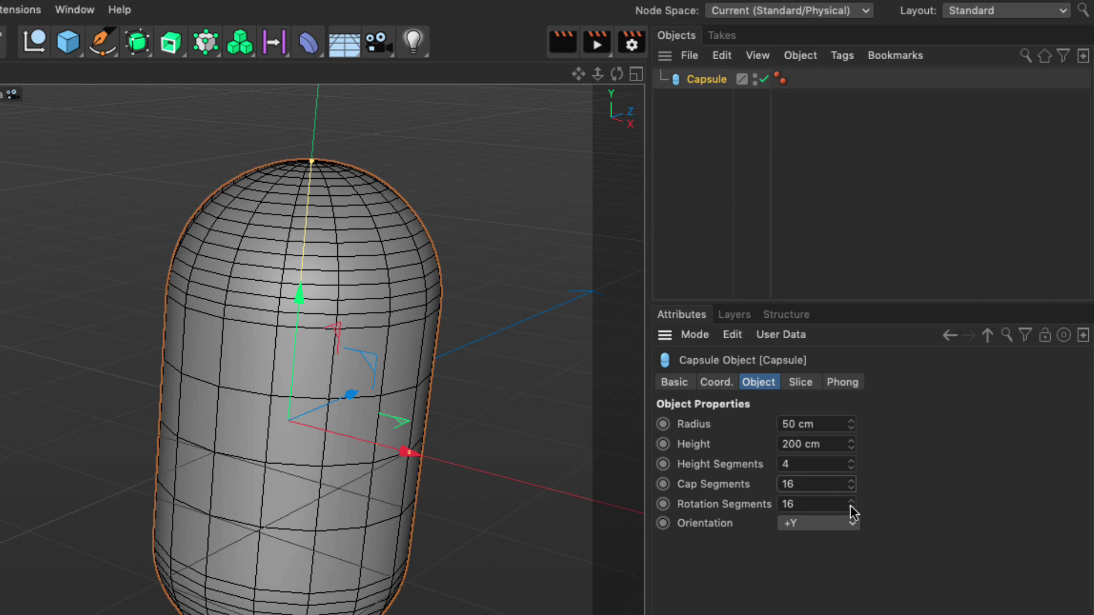
drag(851, 505, 850, 479)
click(804, 503)
text(32)
key(Return)
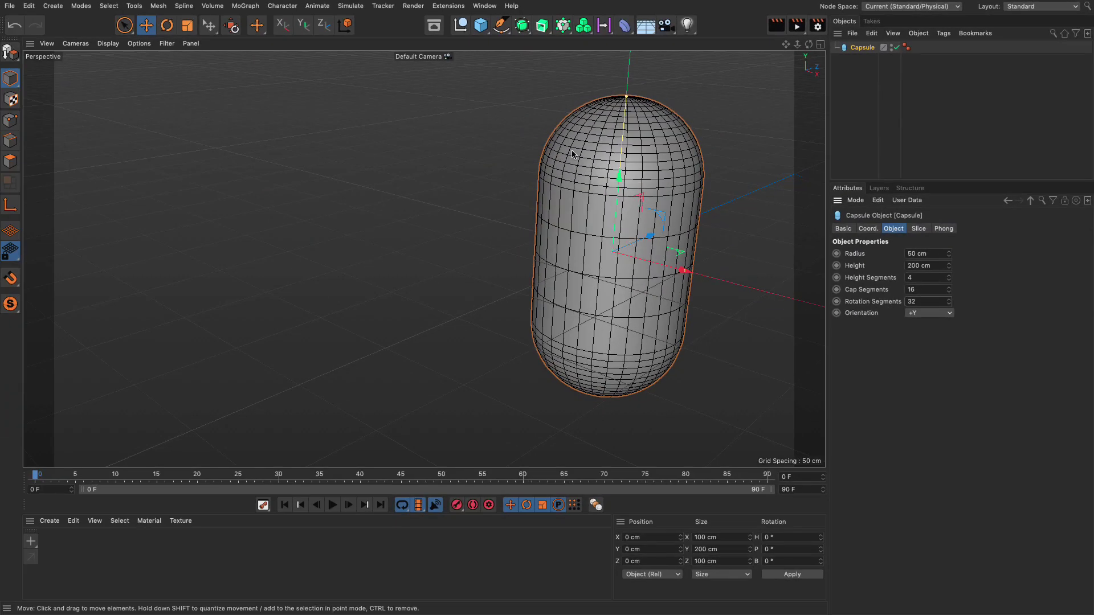
- Add a Voronoi Fracture object and place the capsule inside it
click(564, 27)
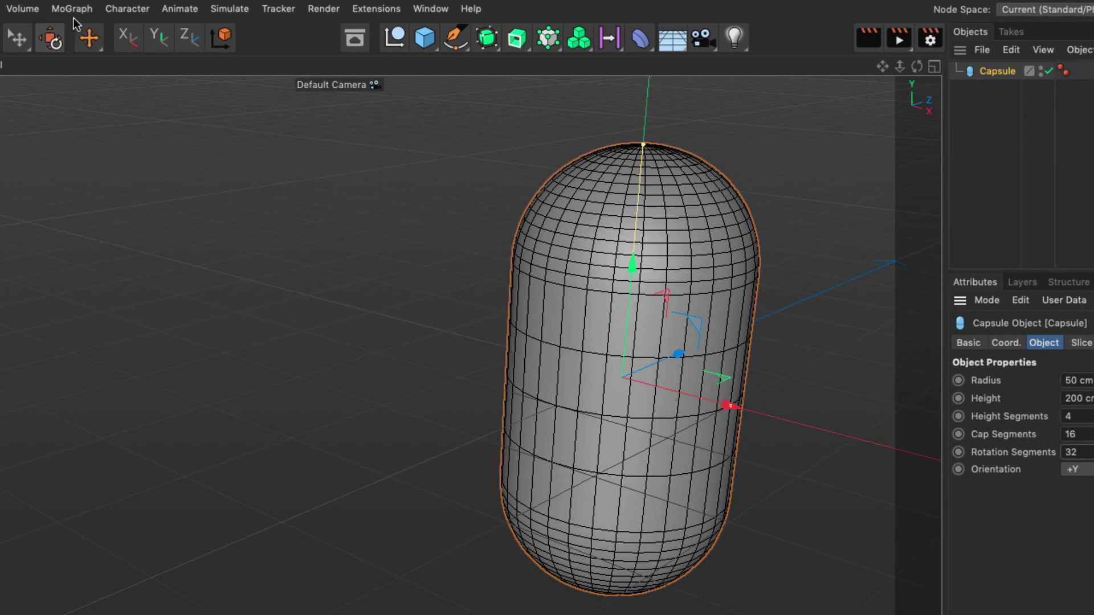
click(245, 5)
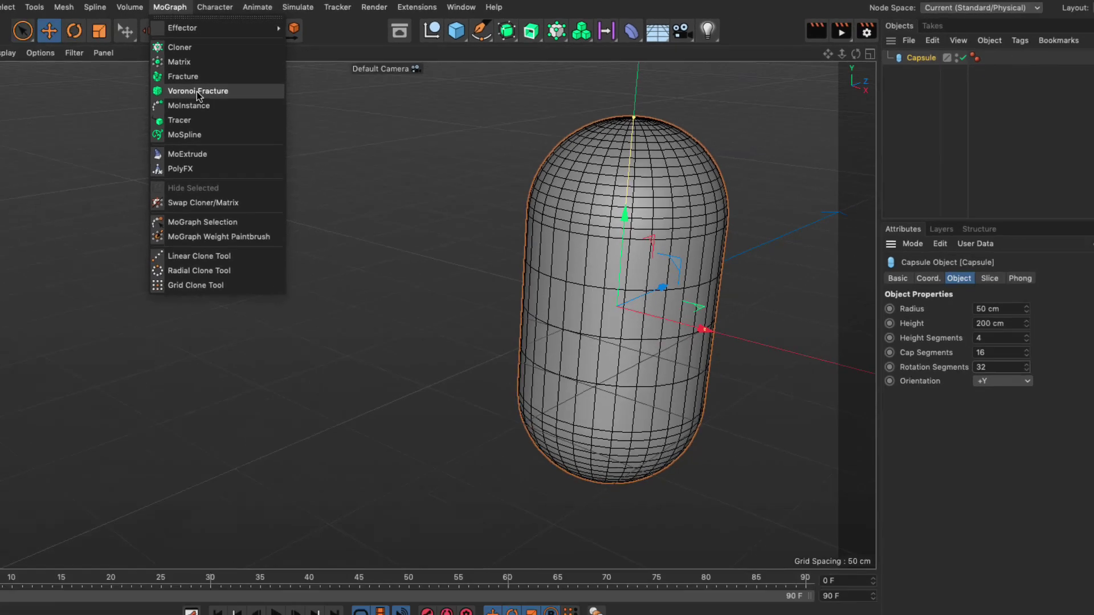
click(101, 112)
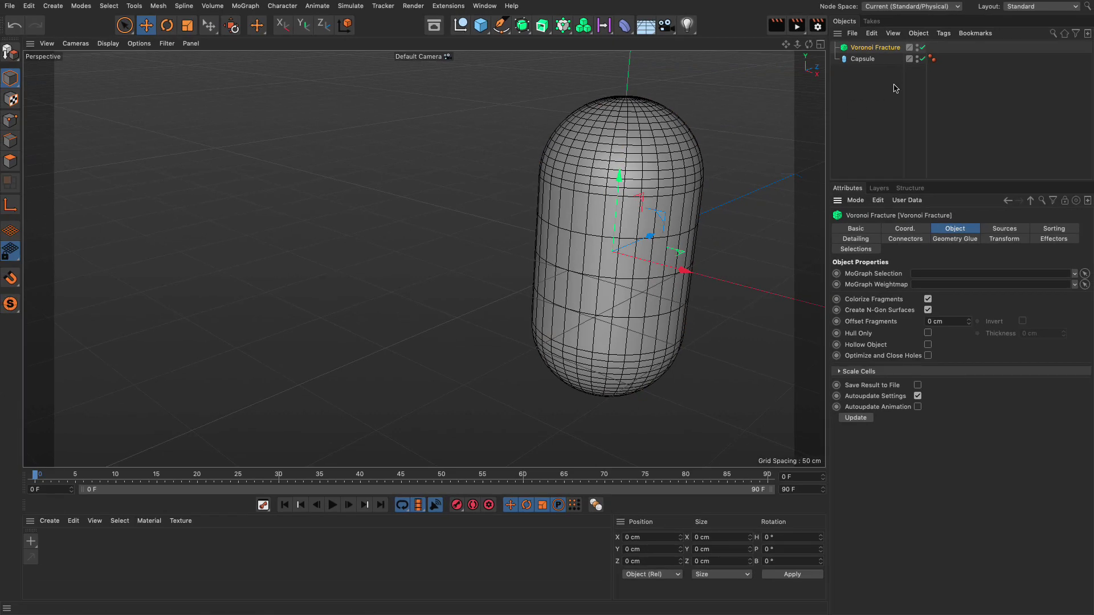
drag(861, 59, 859, 50)
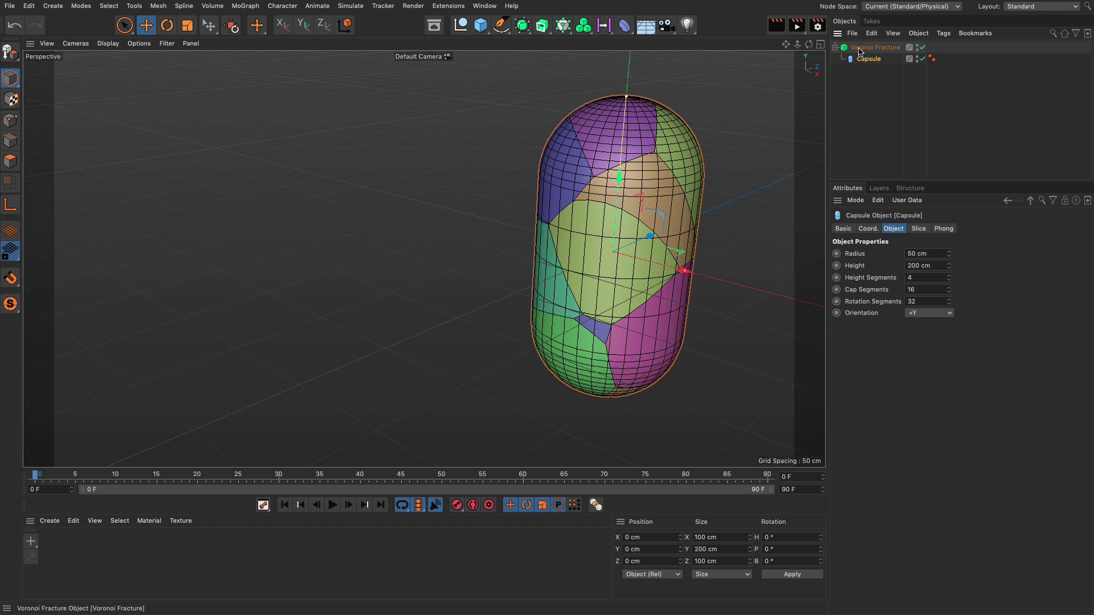
- Delete the default 'Point Generator - Distribution' from the Voronoi Fracture's Sources
click(871, 49)
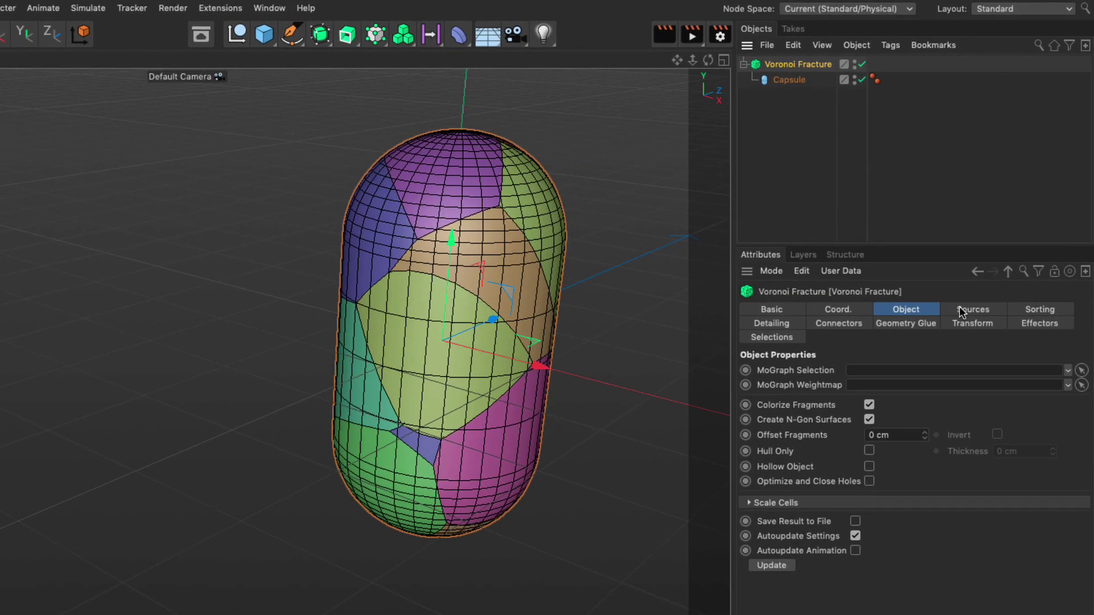
click(963, 313)
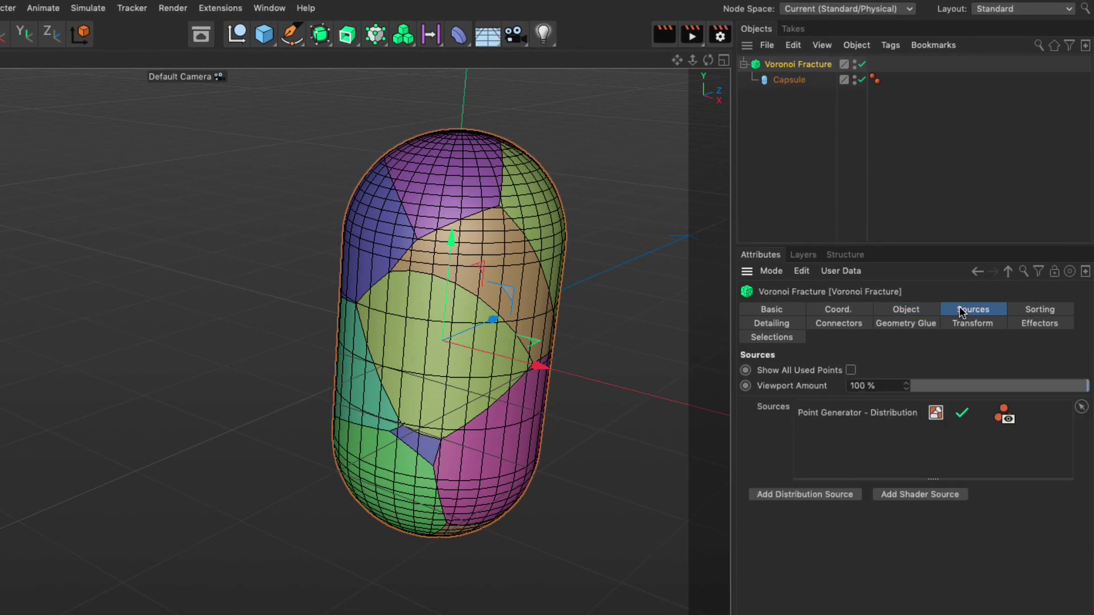
click(809, 416)
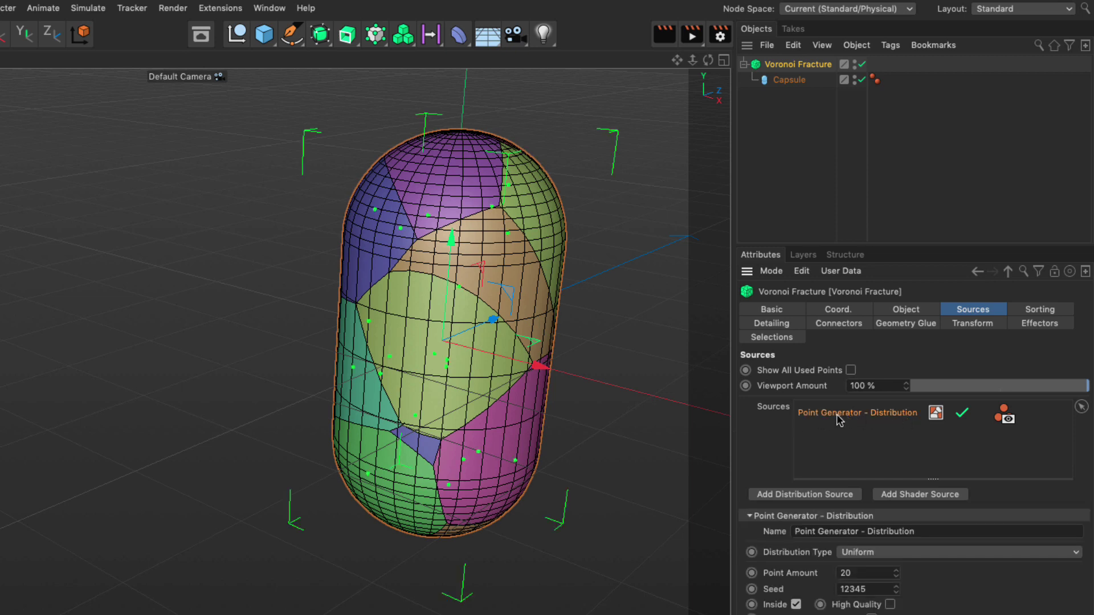
key(Delete)
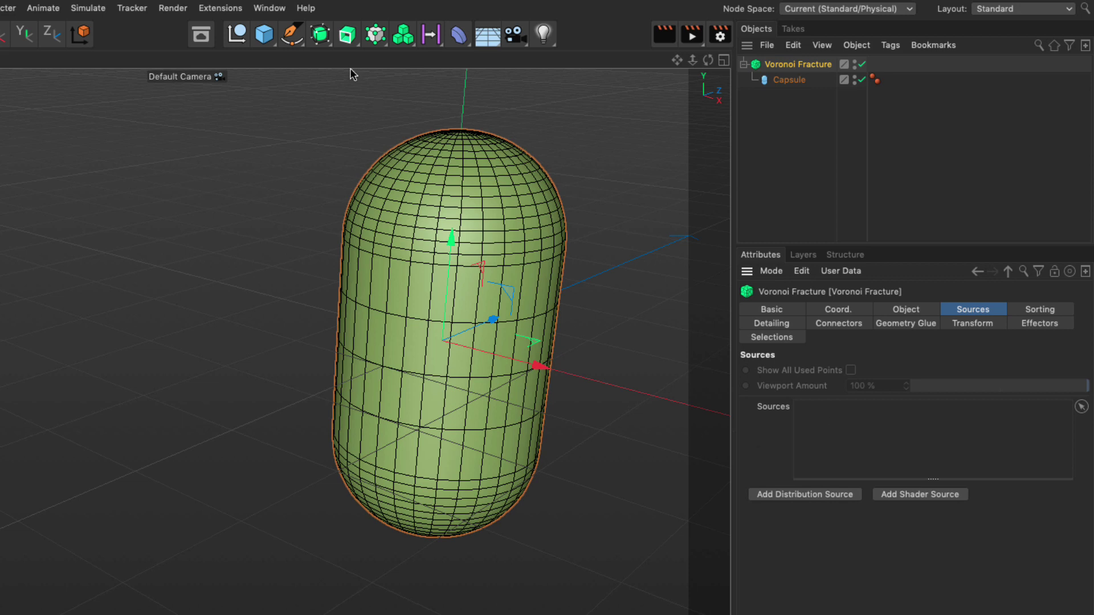
- Create a Circle spline around the capsule and frame it in the view
click(292, 34)
click(495, 88)
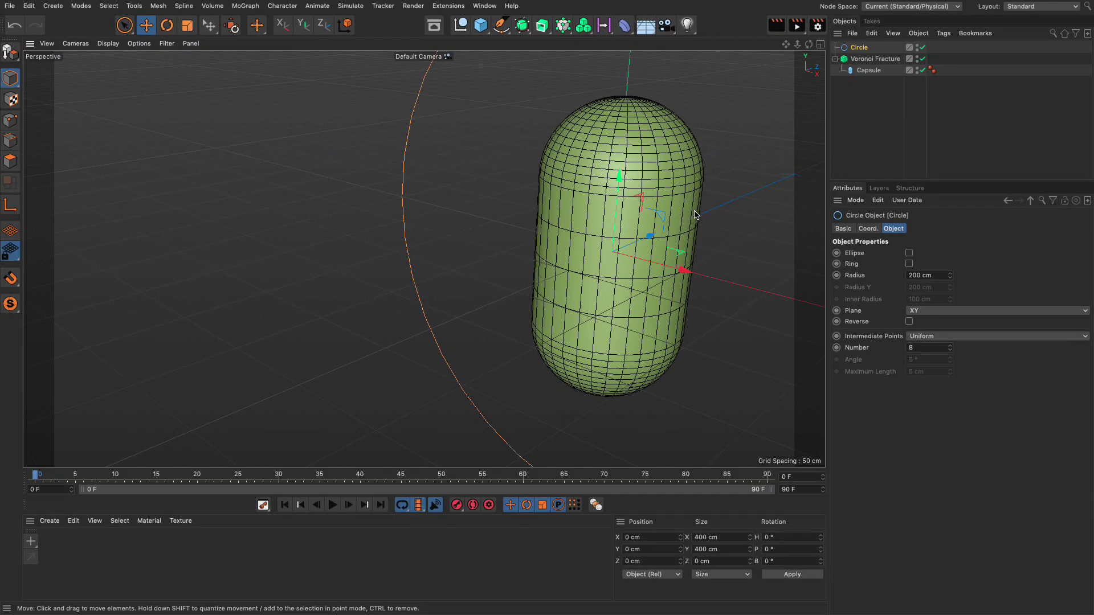
scroll(695, 214, down, 4)
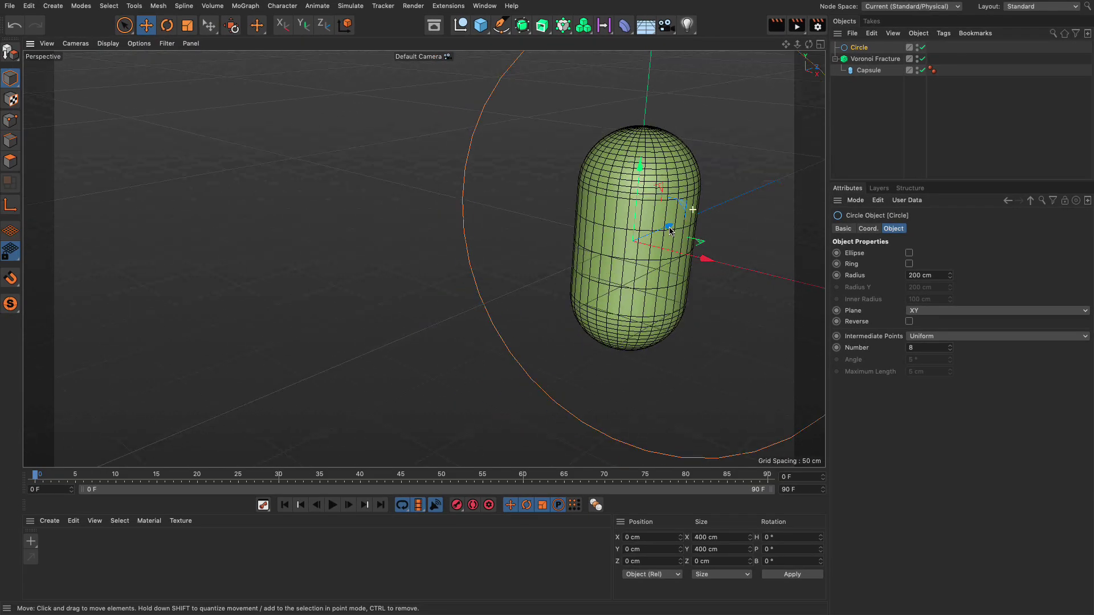
alt+drag(613, 289, 566, 296)
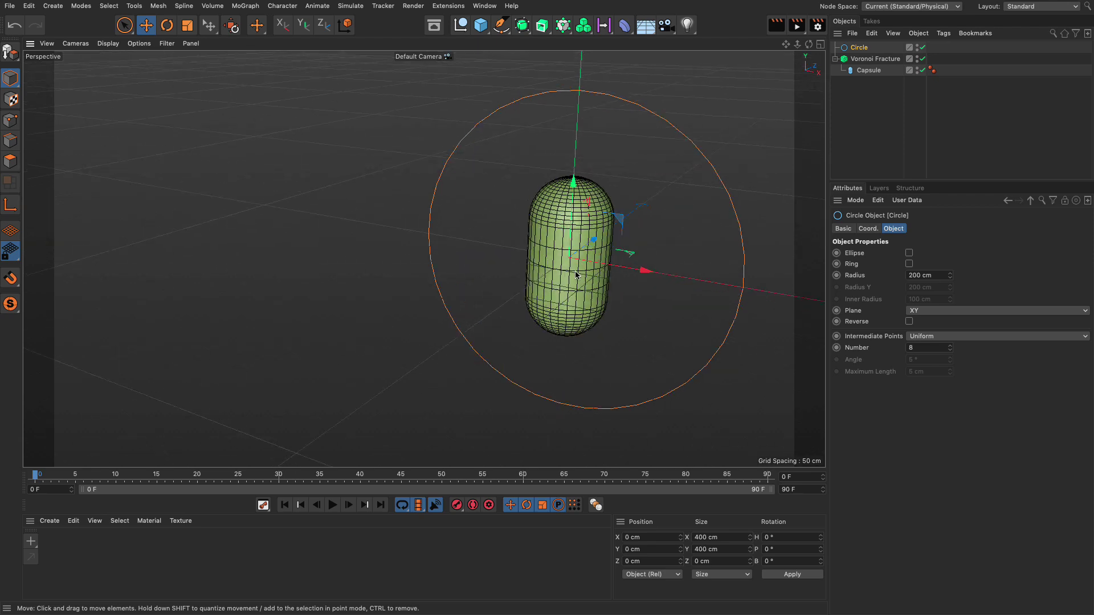
alt+drag(575, 272, 592, 281)
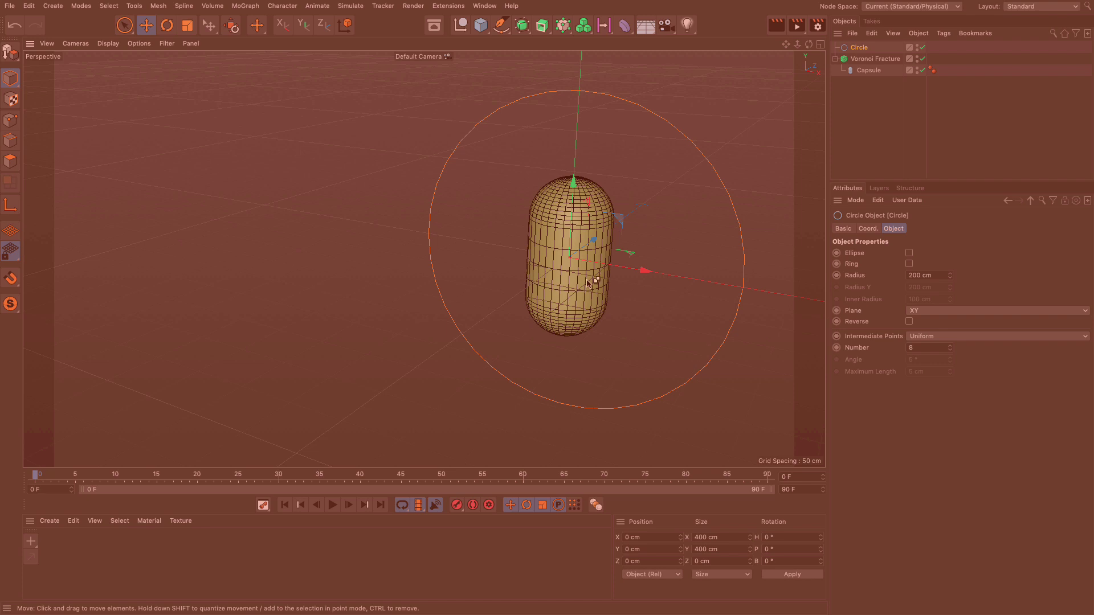
alt+middle_drag(592, 280, 590, 282)
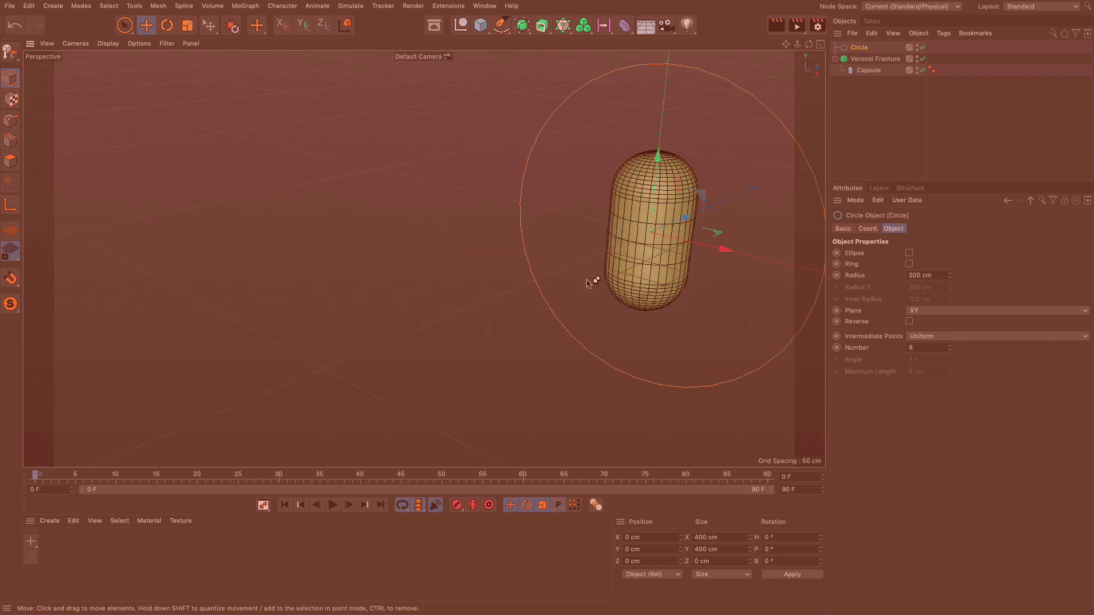
scroll(591, 282, up, 3)
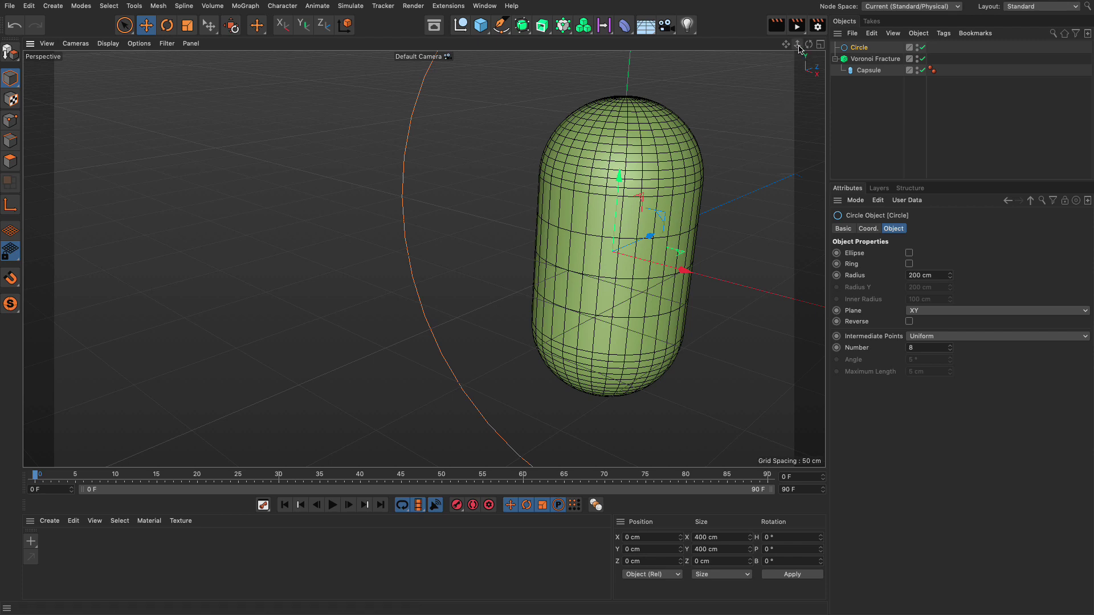
mouse_move(802, 48)
mouse_down()
mouse_move(769, 69)
mouse_move(769, 51)
mouse_up()
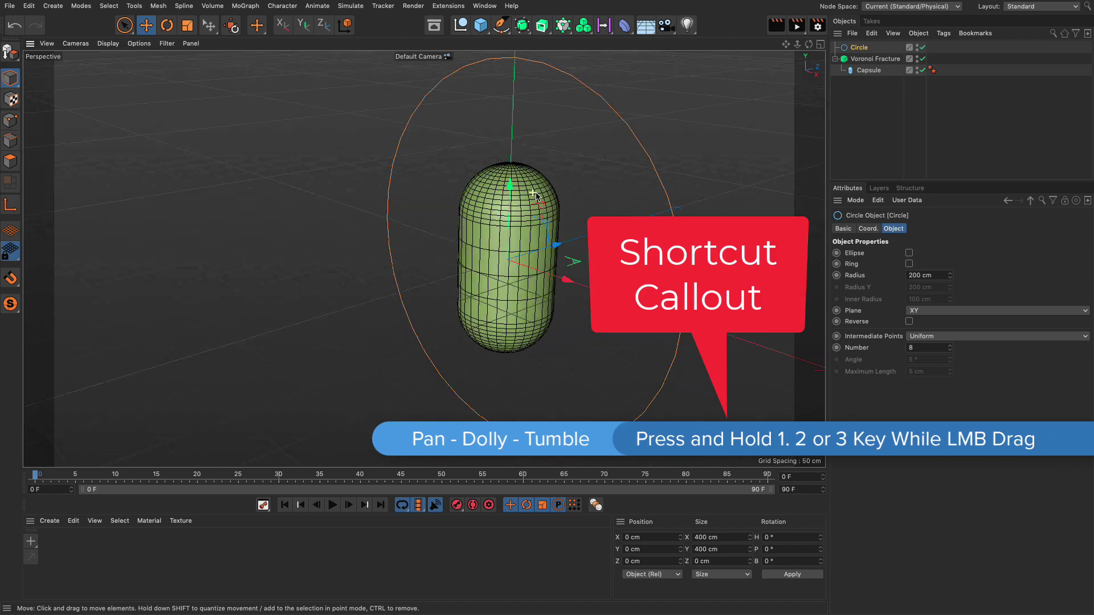
mouse_move(554, 199)
mouse_down()
mouse_move(644, 195)
mouse_move(532, 199)
mouse_move(525, 208)
mouse_up()
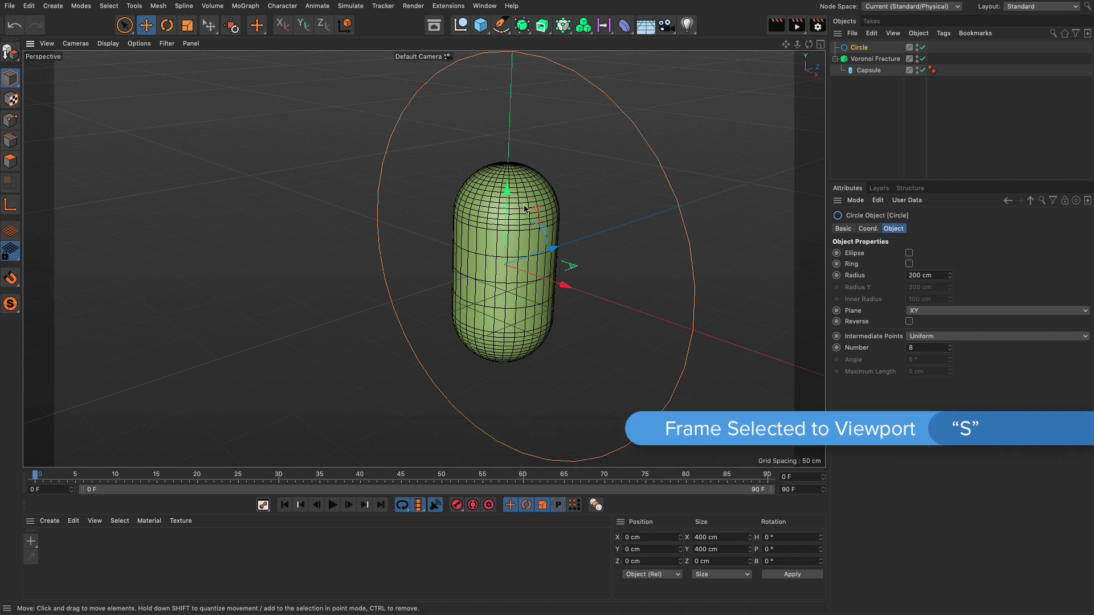
key(s)
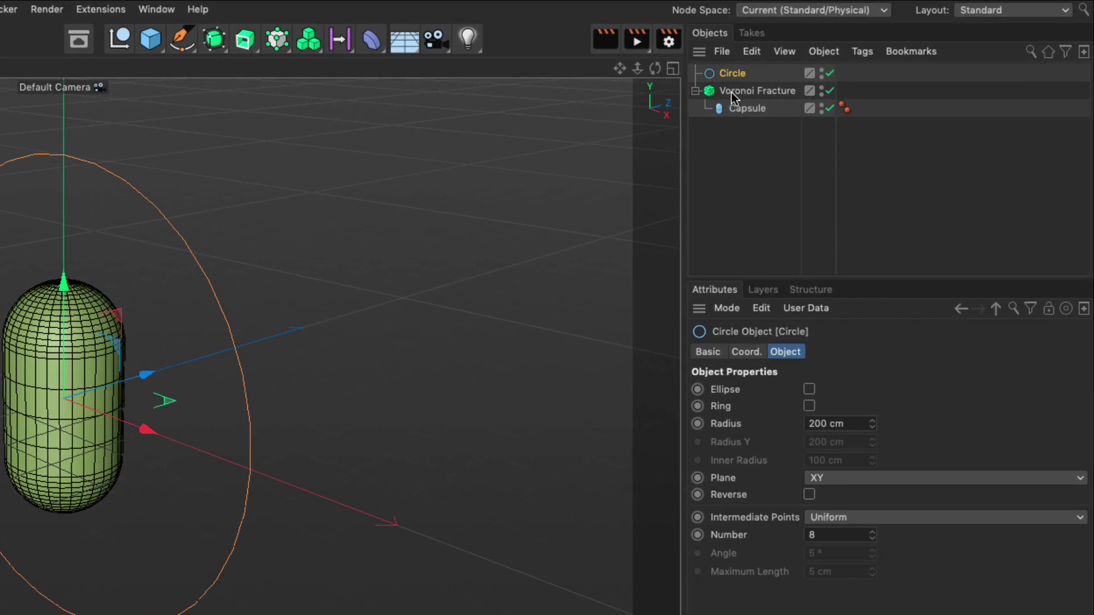
- Add the Circle to the Voronoi Fracture's Sources list, producing radial wedge fragments
click(731, 91)
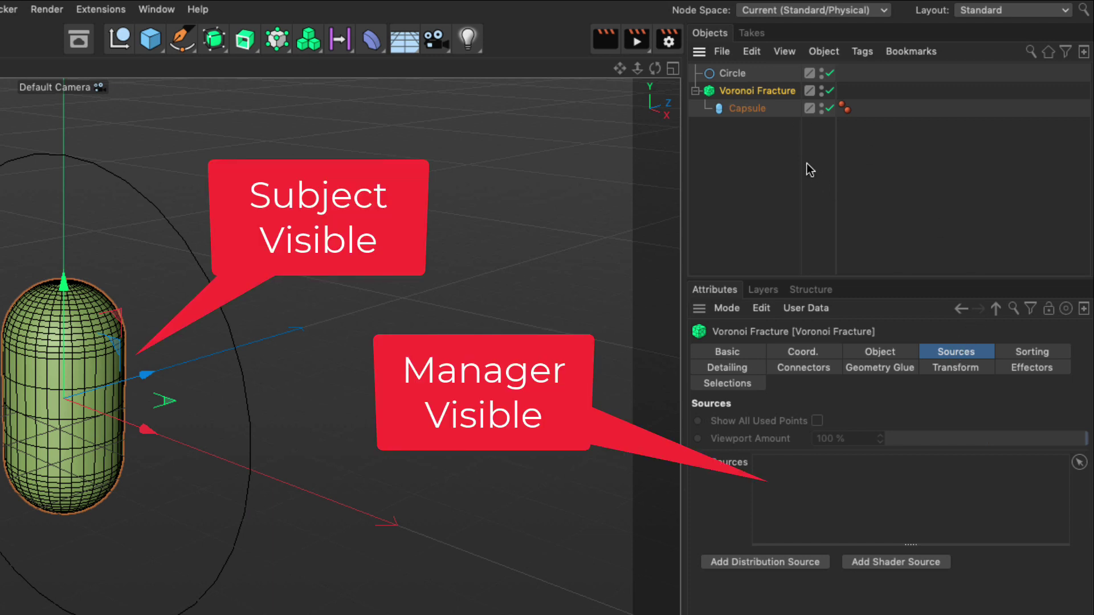
drag(734, 74, 812, 496)
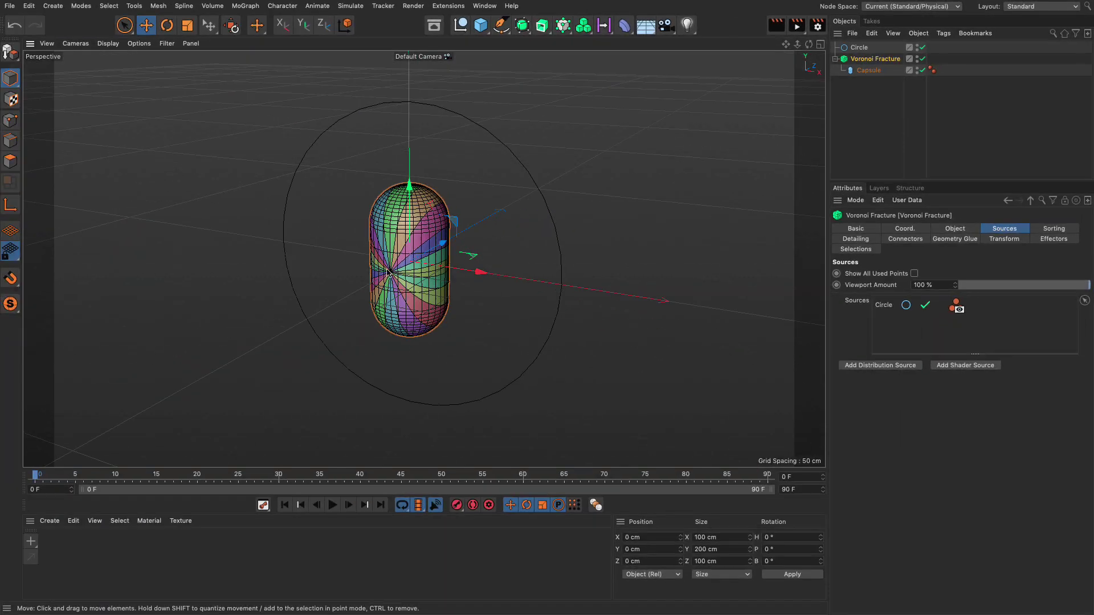
scroll(513, 270, up, 5)
alt+middle_drag(513, 269, 539, 317)
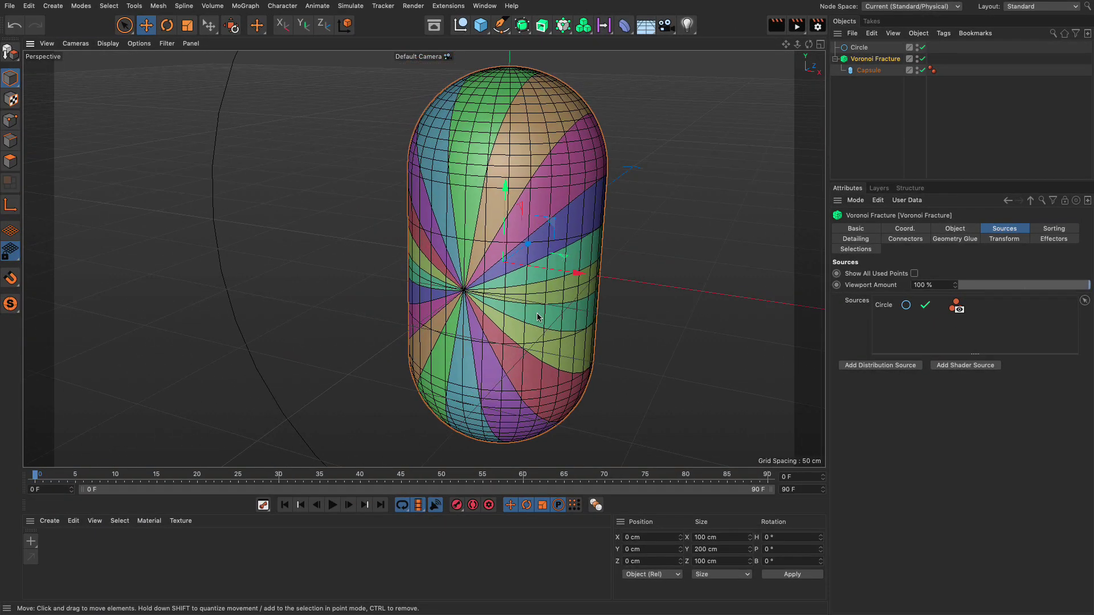
click(860, 49)
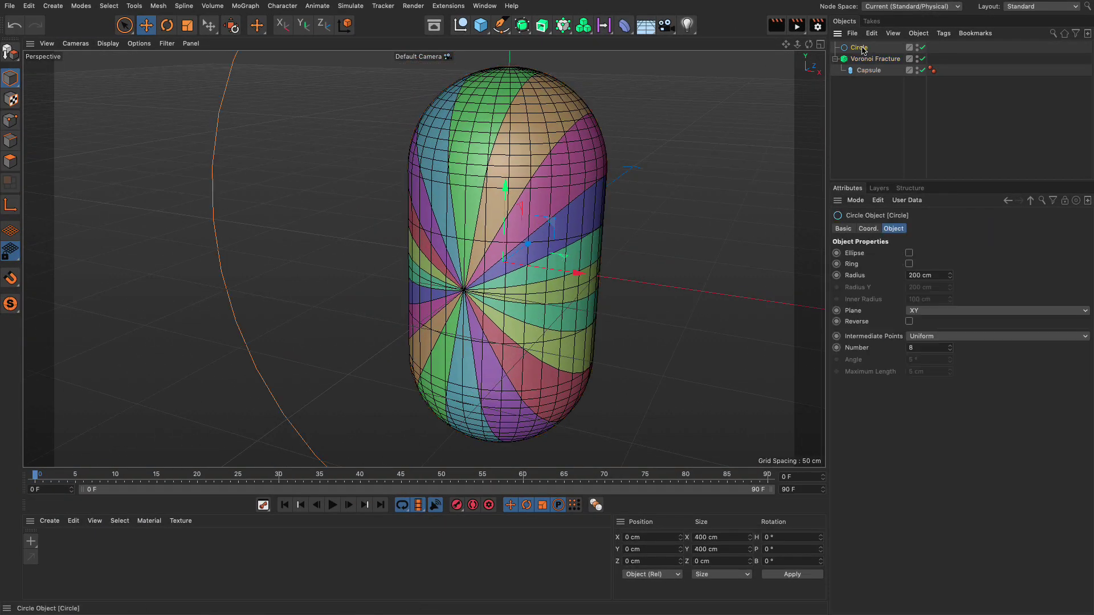
click(167, 25)
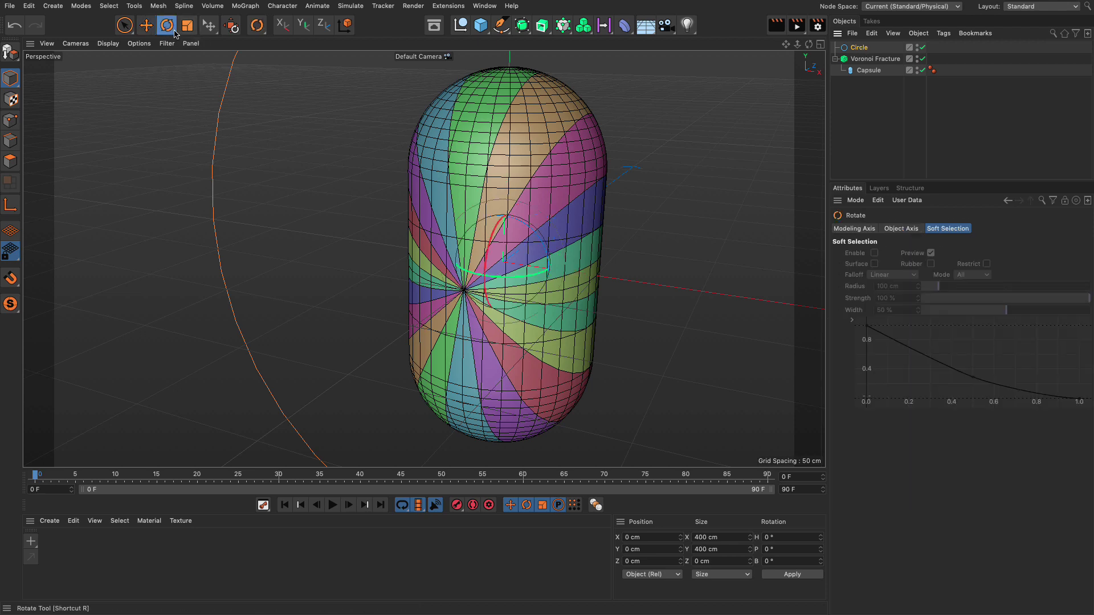
mouse_move(539, 248)
mouse_down()
mouse_move(532, 293)
mouse_move(510, 257)
mouse_up()
key(ctrl+z)
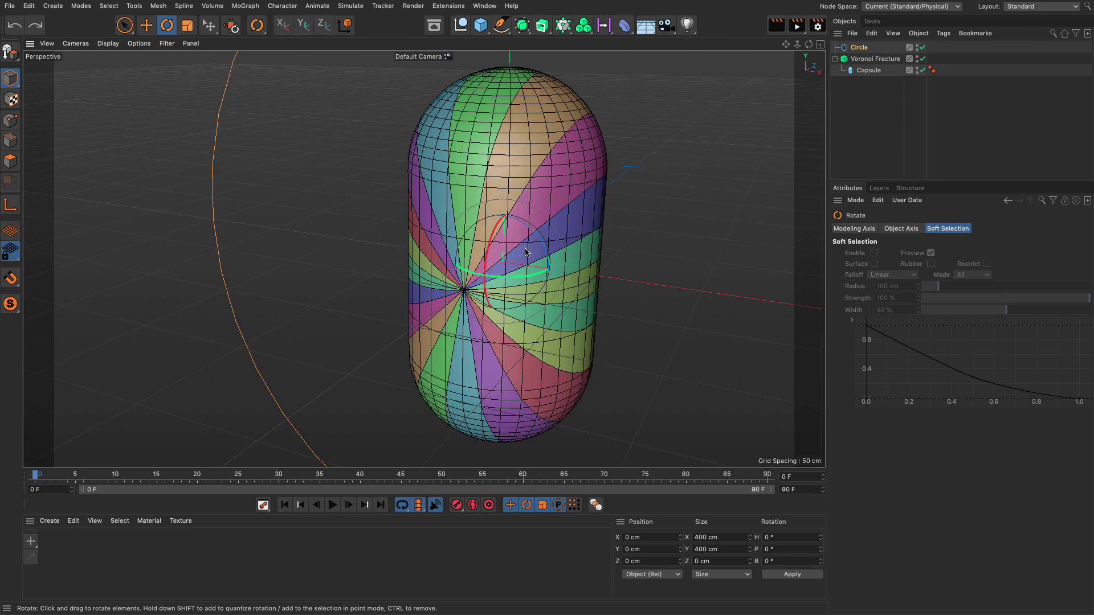
scroll(508, 261, down, 5)
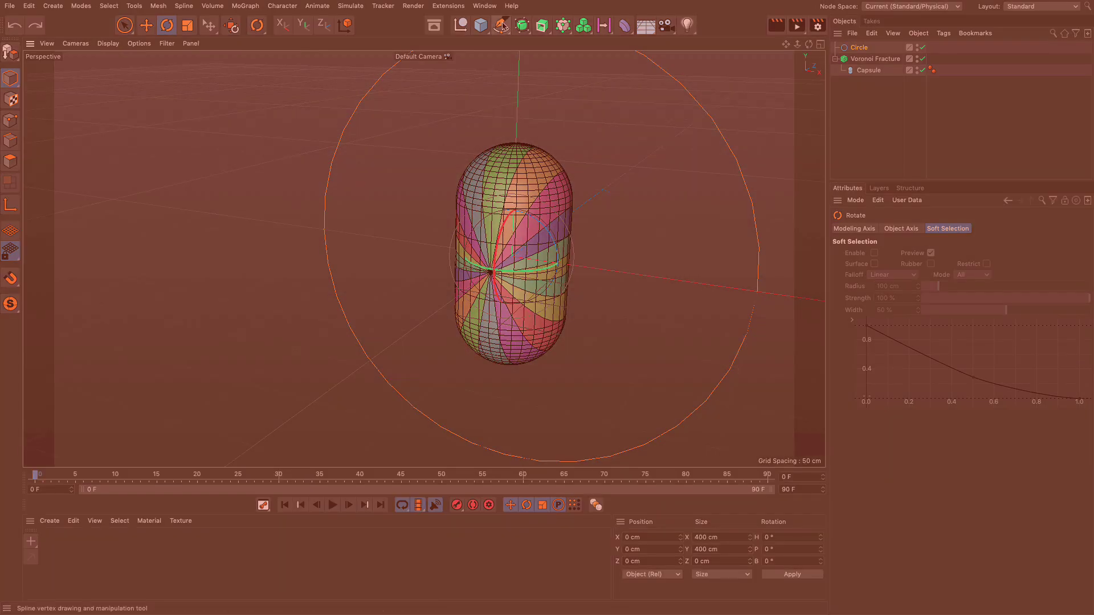
click(483, 6)
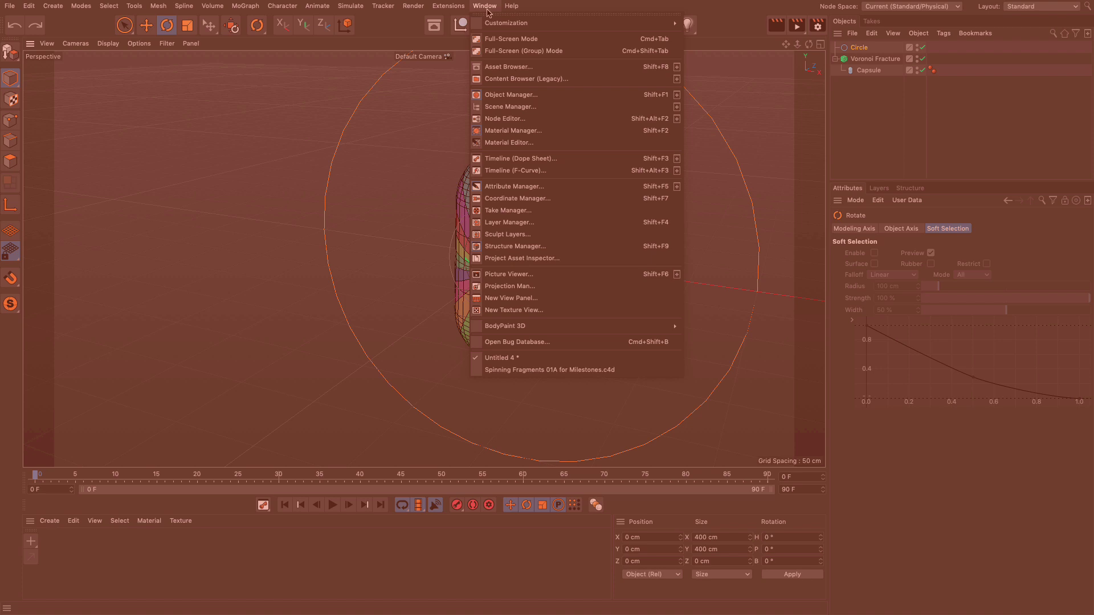
click(512, 373)
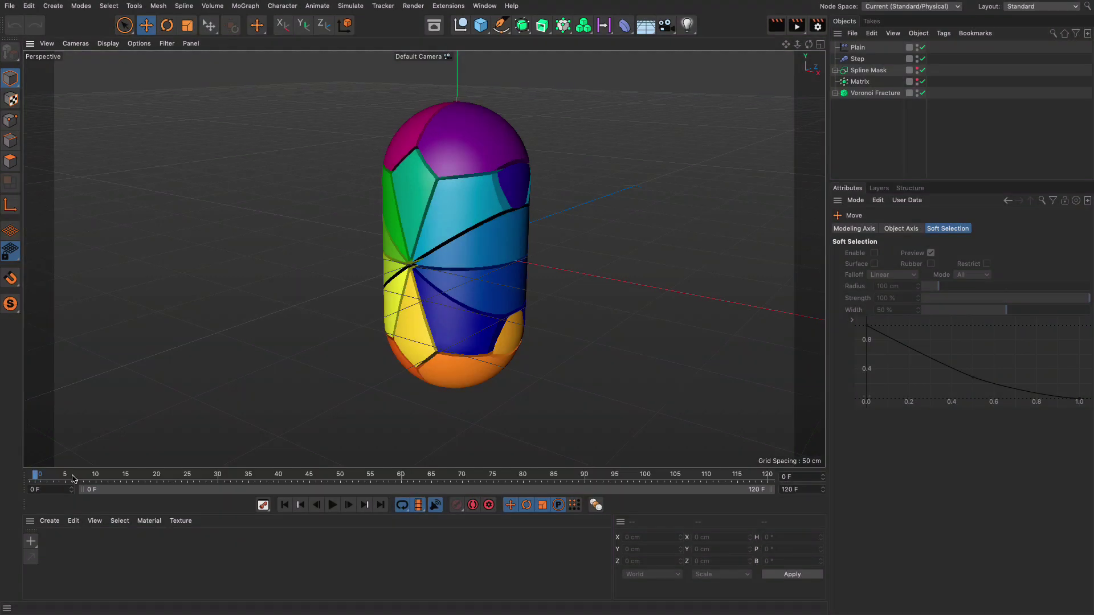
mouse_move(73, 479)
mouse_down()
mouse_move(291, 494)
mouse_move(359, 489)
mouse_move(269, 482)
mouse_move(392, 483)
mouse_move(35, 484)
mouse_up()
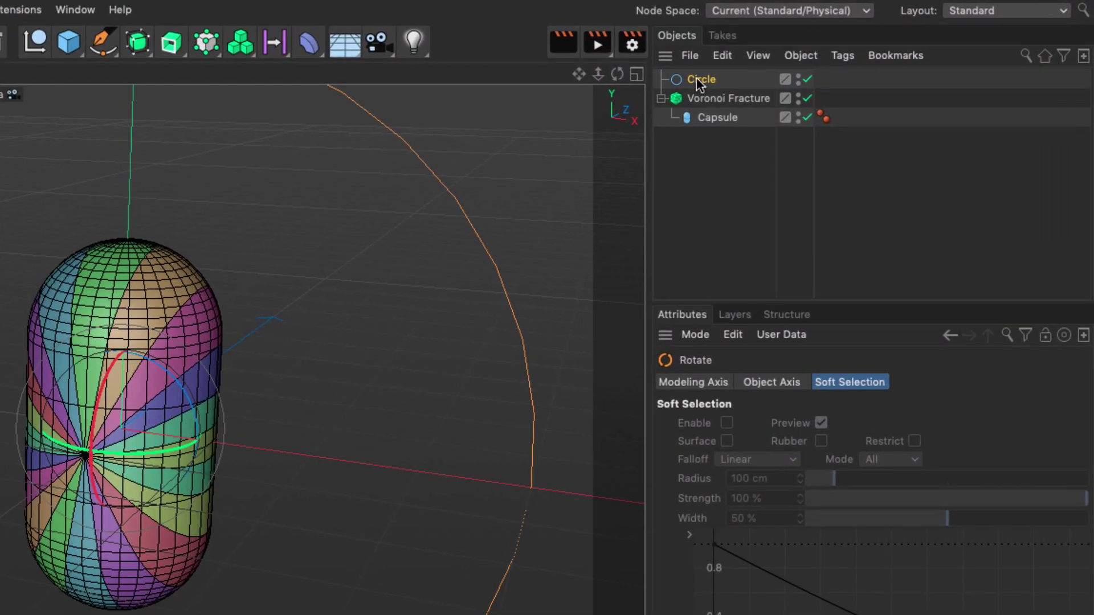
- Duplicate the Circle, shrink Circle.1's radius to 111 cm, and add it as a fracture source
ctrl+drag(696, 79, 703, 98)
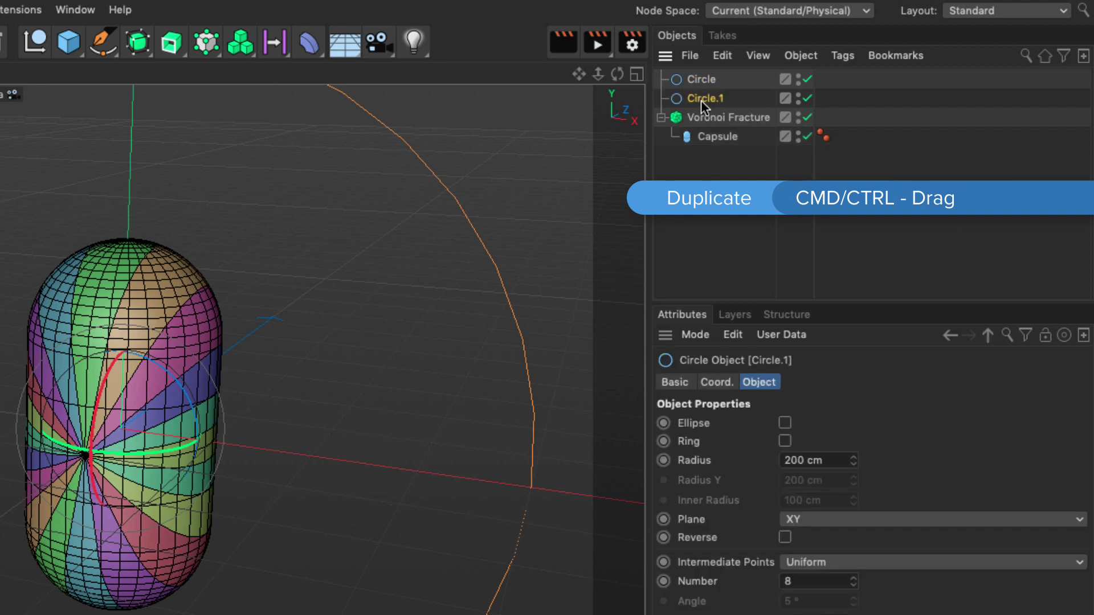
drag(853, 461, 853, 472)
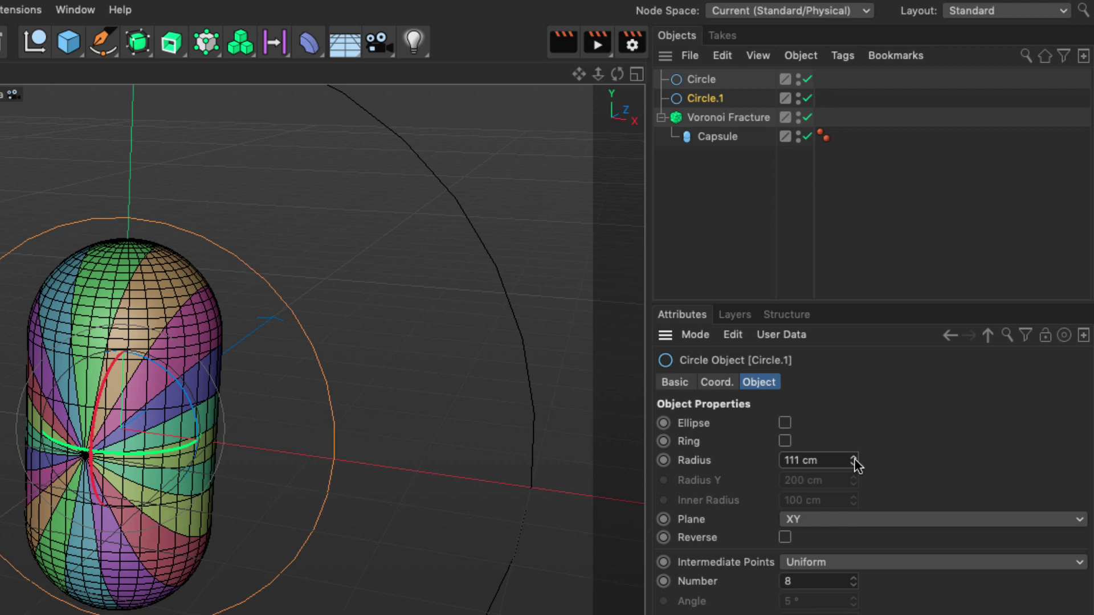
click(717, 117)
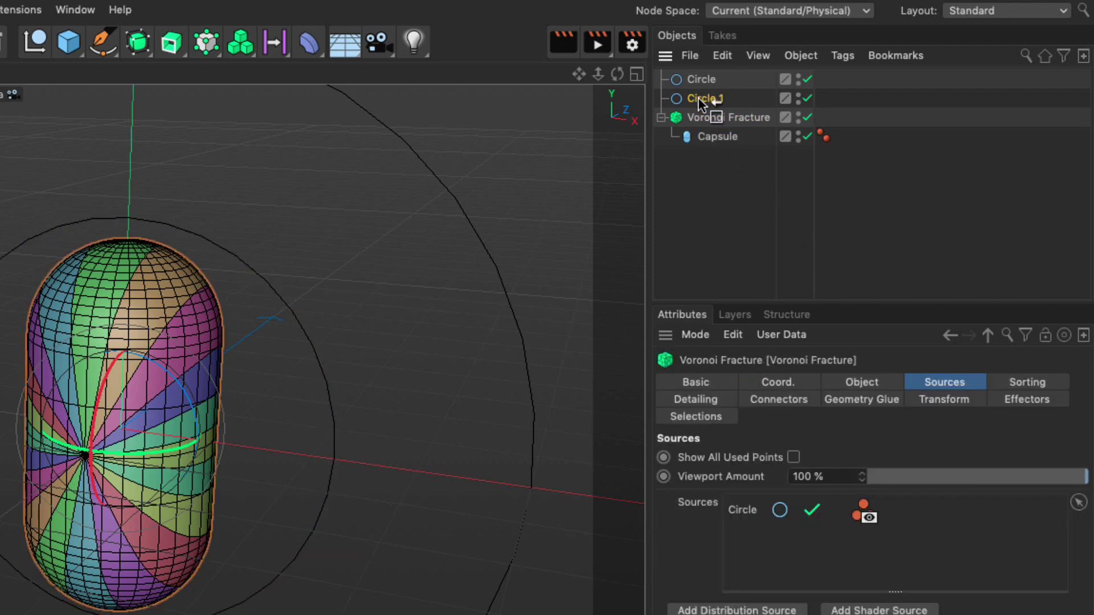
drag(699, 98, 771, 539)
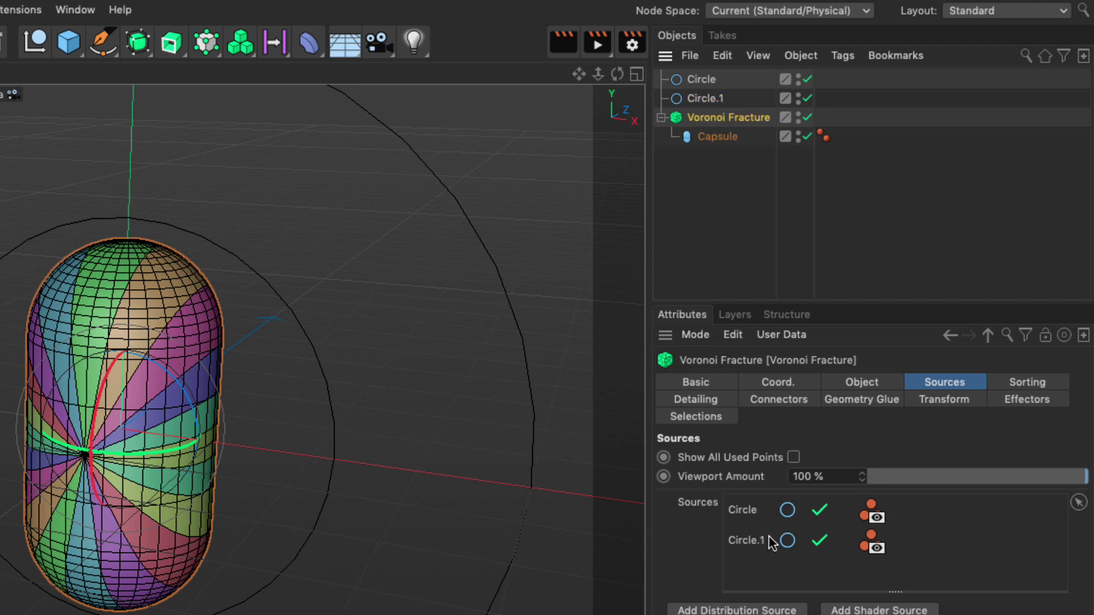
- Try rotating Circle.1 to vary the fragments, then undo the rotation
click(702, 98)
mouse_move(182, 389)
mouse_down()
mouse_move(189, 403)
mouse_move(180, 398)
mouse_up()
key(ctrl+z)
- Test-rotate the Circle, shrink Circle.1 further, and reduce the Circle's radius to 97 cm
click(702, 78)
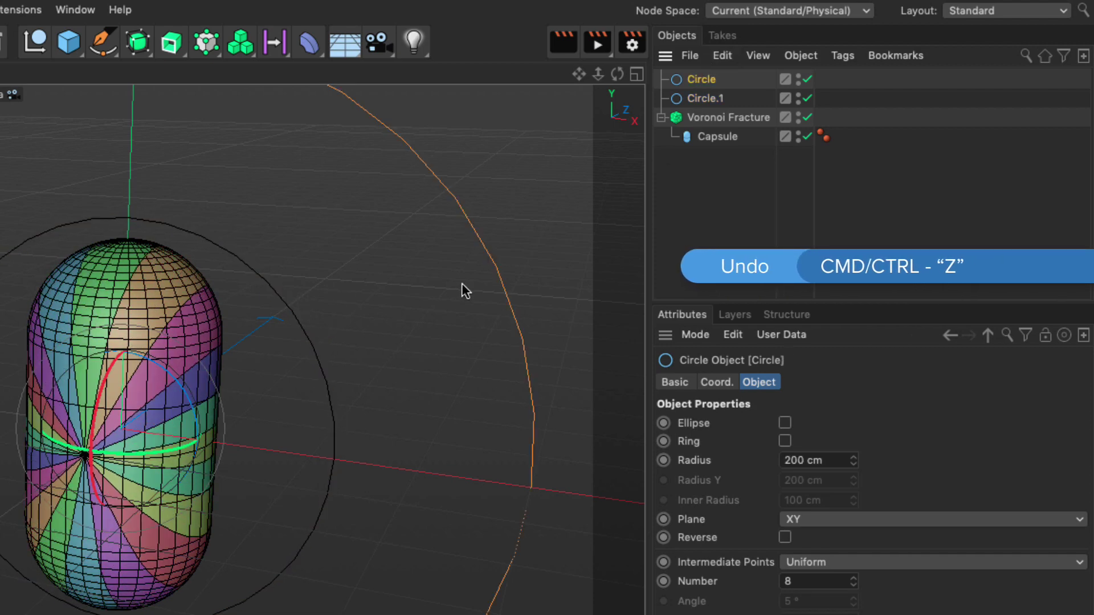
drag(183, 390, 178, 407)
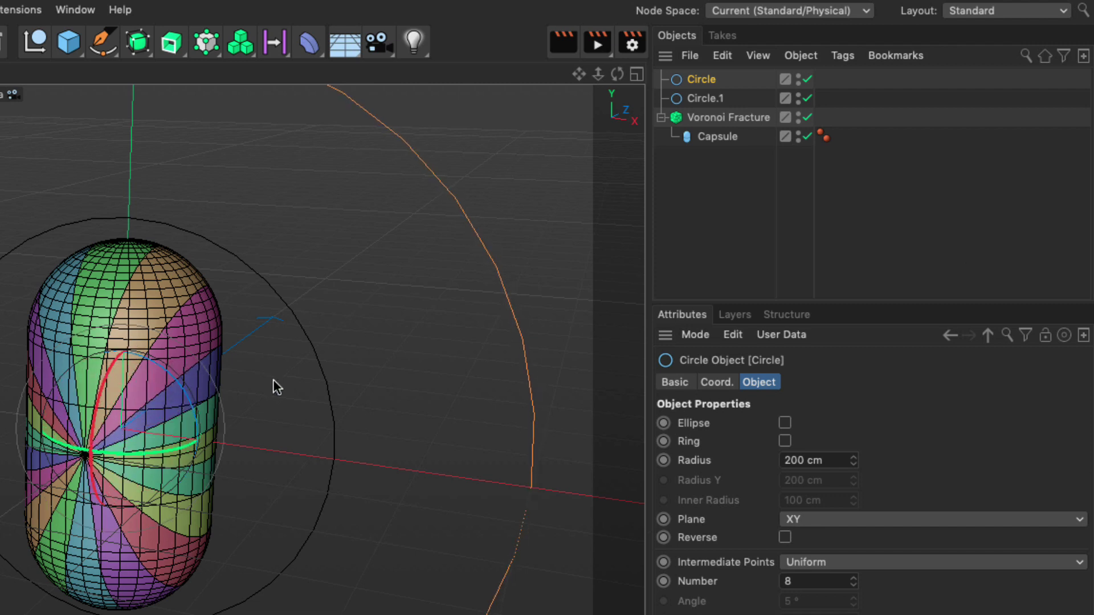
click(702, 97)
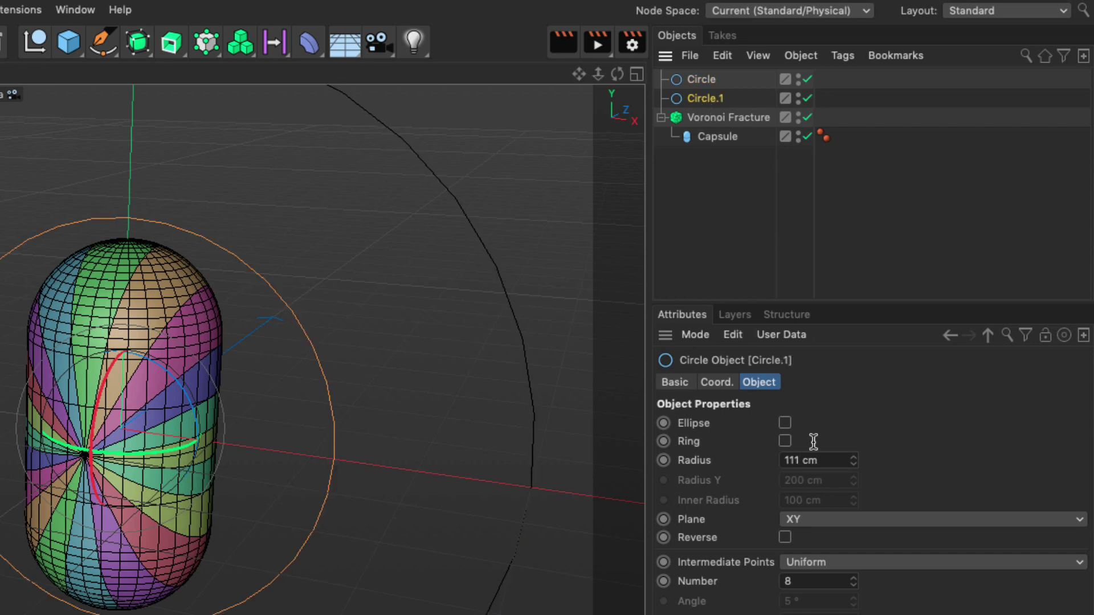
drag(853, 465, 854, 513)
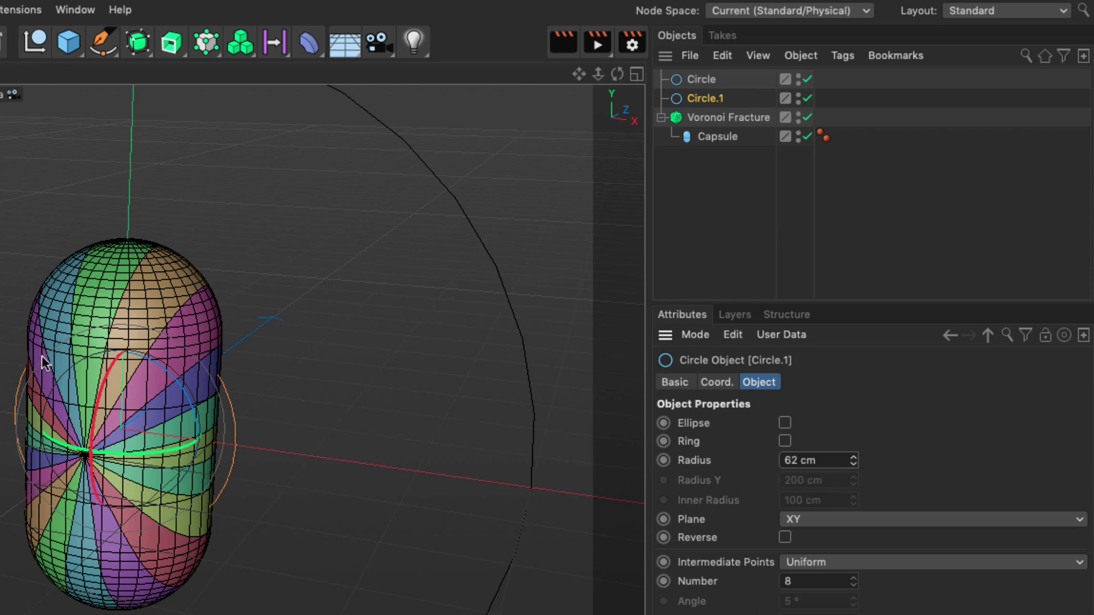
click(701, 79)
drag(853, 460, 812, 460)
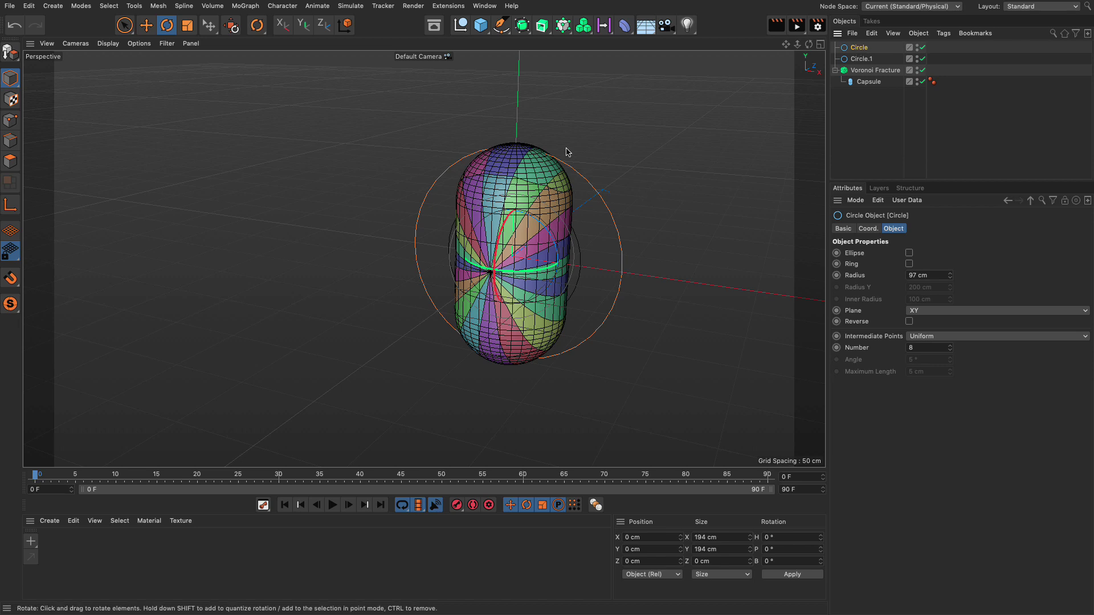
- Keyframe the Circle's bank at 0° on frame 0 and 360° on frame 90, then scrub
click(869, 228)
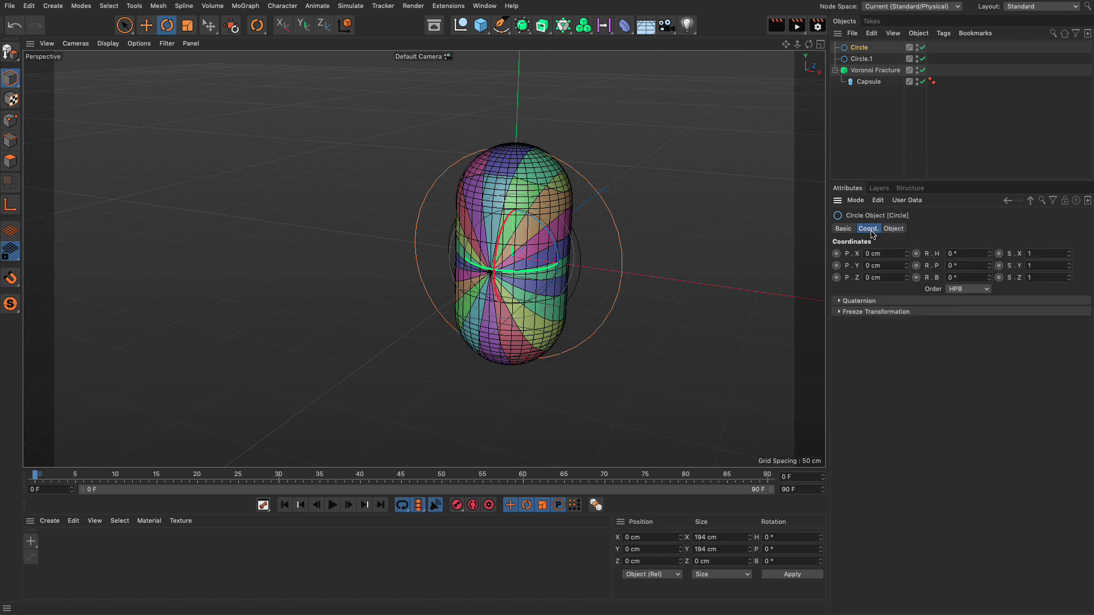
click(916, 276)
double_click(958, 277)
text(360)
key(Return)
click(917, 278)
drag(767, 477, 15, 477)
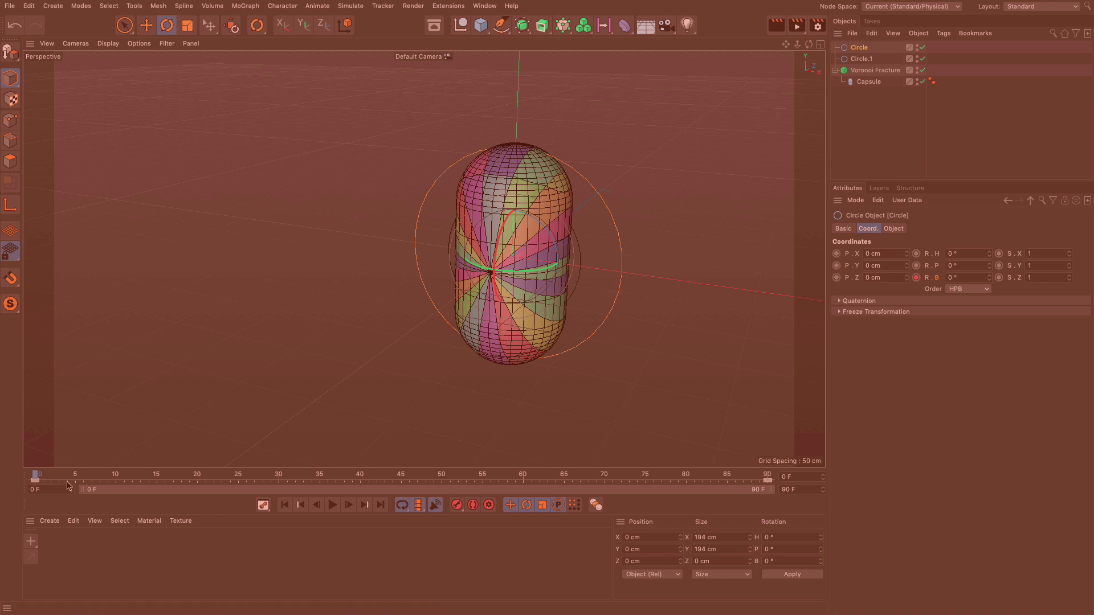
mouse_move(36, 479)
mouse_down()
mouse_move(374, 480)
mouse_move(34, 479)
mouse_up()
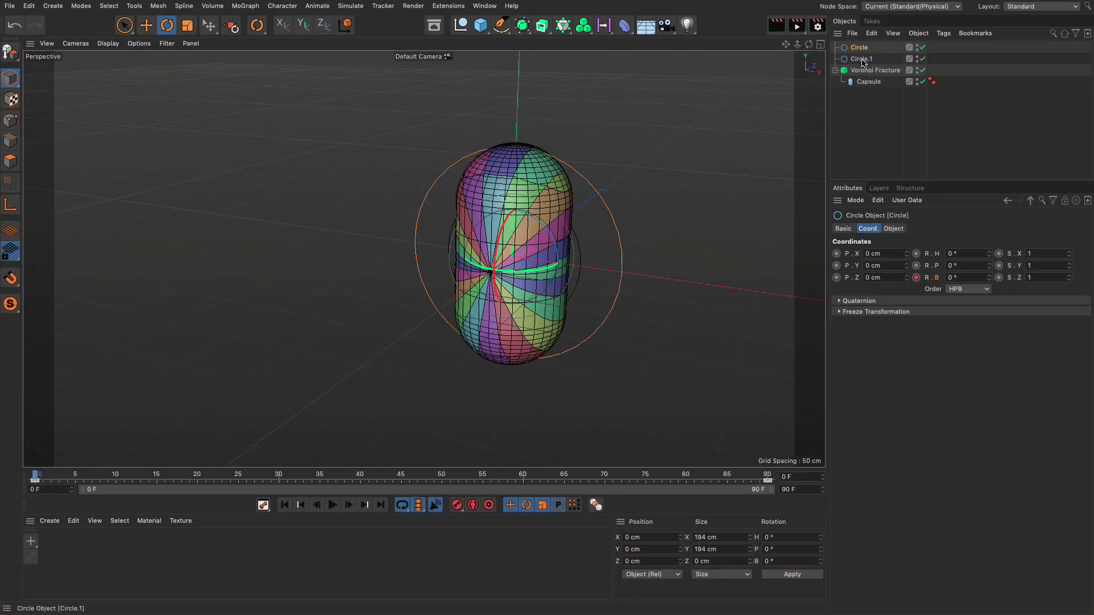
- Keyframe Circle.1's bank at 0° on frame 0 and -360° on frame 90, then scrub
click(862, 58)
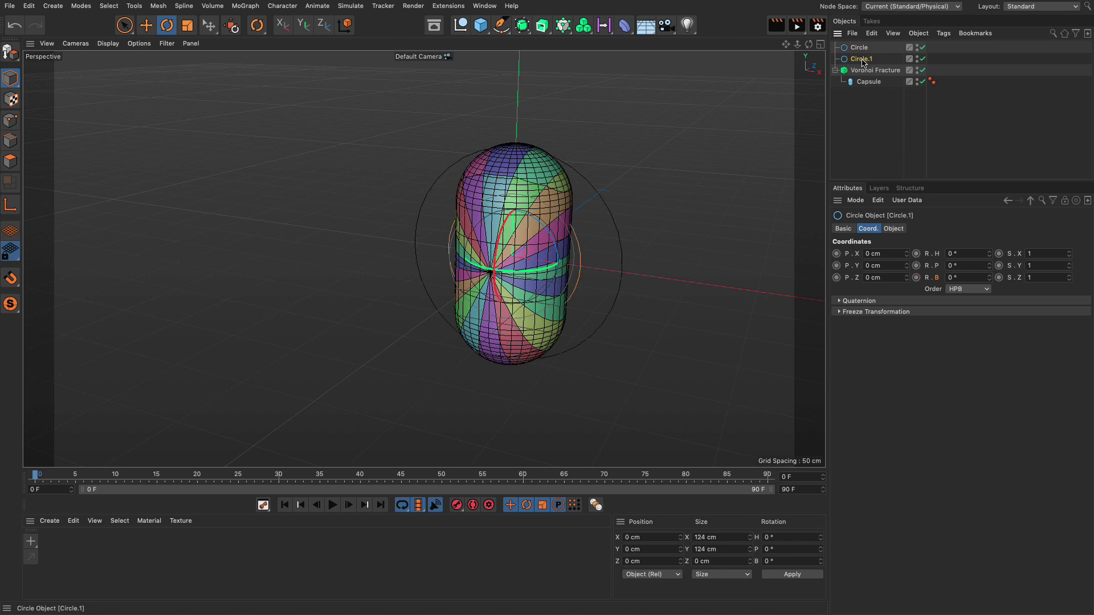
ctrl+click(916, 277)
click(317, 475)
click(767, 475)
click(955, 278)
text(-360)
key(Return)
ctrl+click(916, 278)
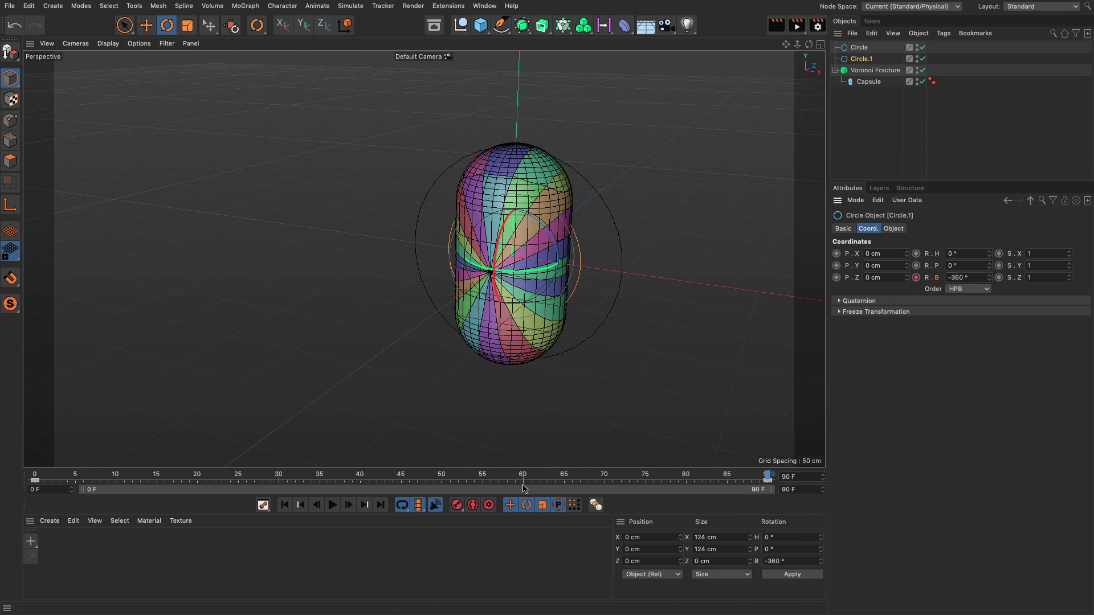
drag(41, 475, 329, 494)
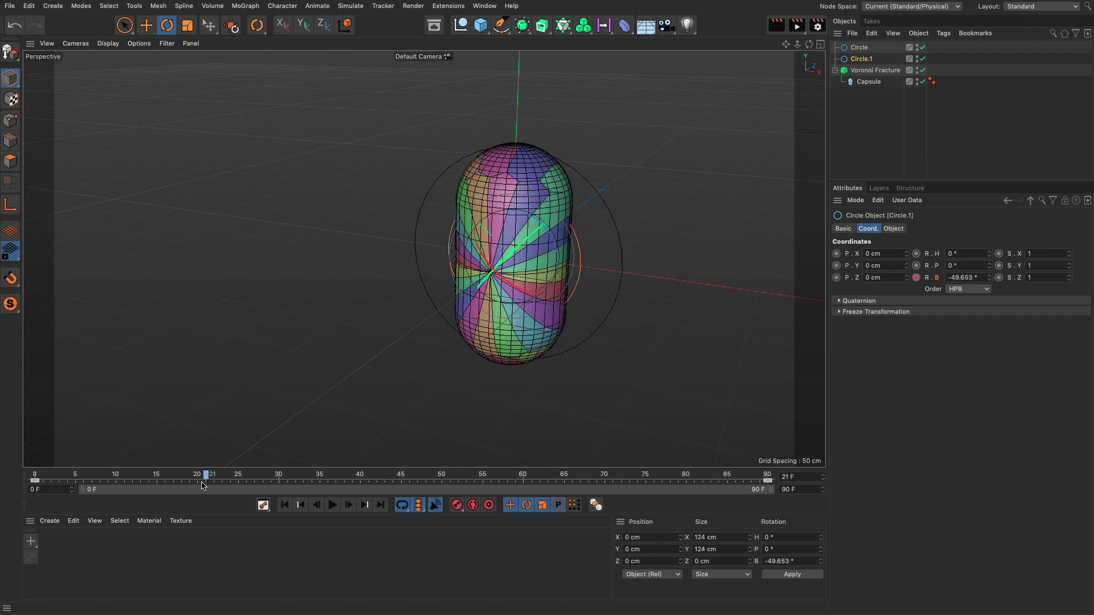
drag(328, 494, 36, 479)
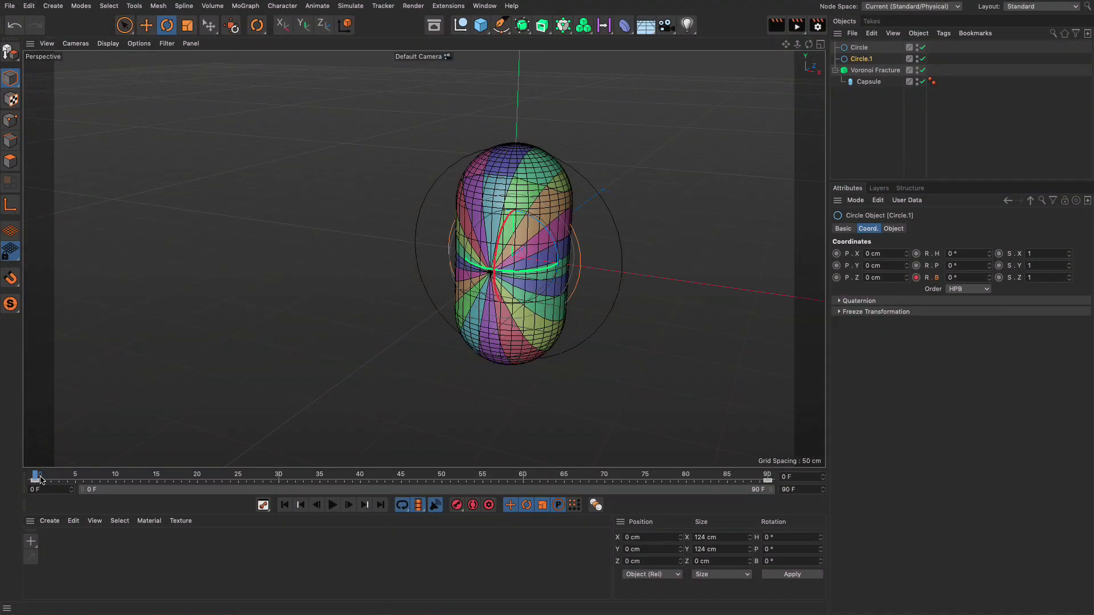
drag(36, 480, 195, 483)
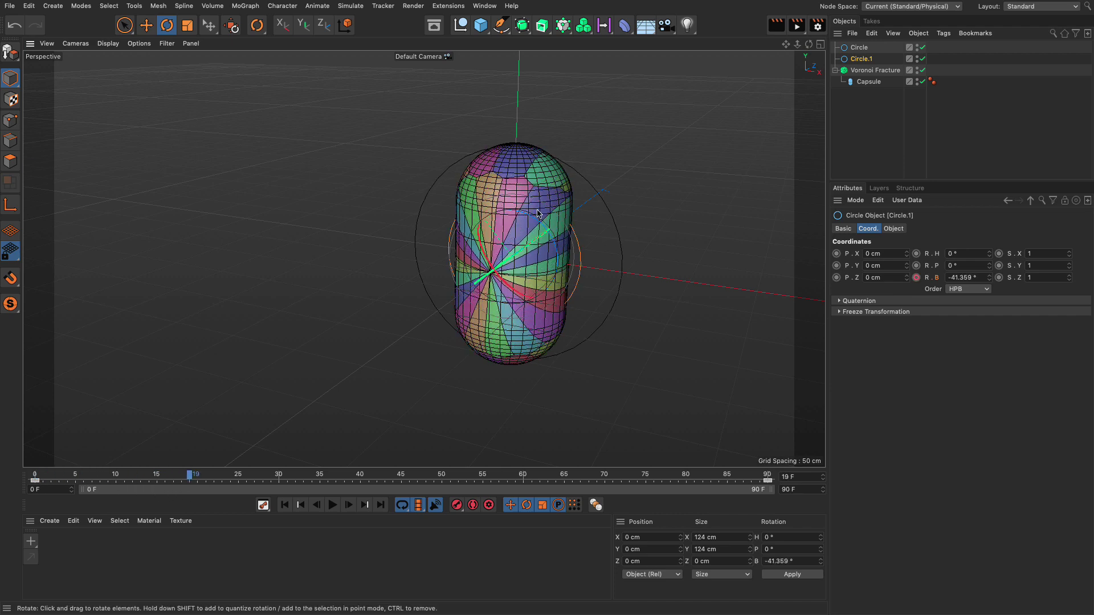
scroll(520, 191, up, 3)
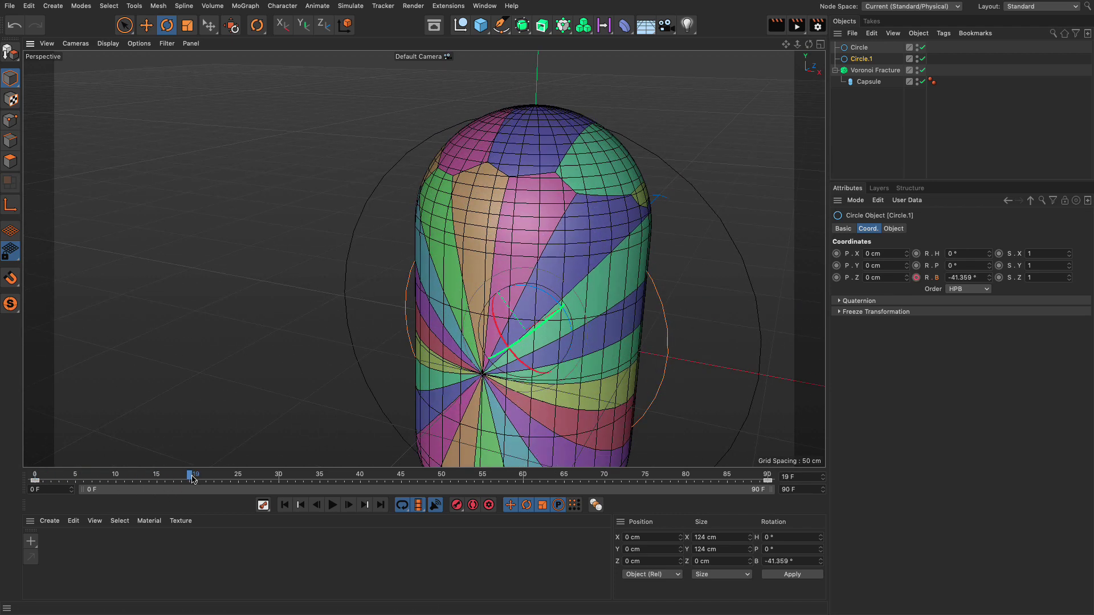
drag(195, 480, 578, 489)
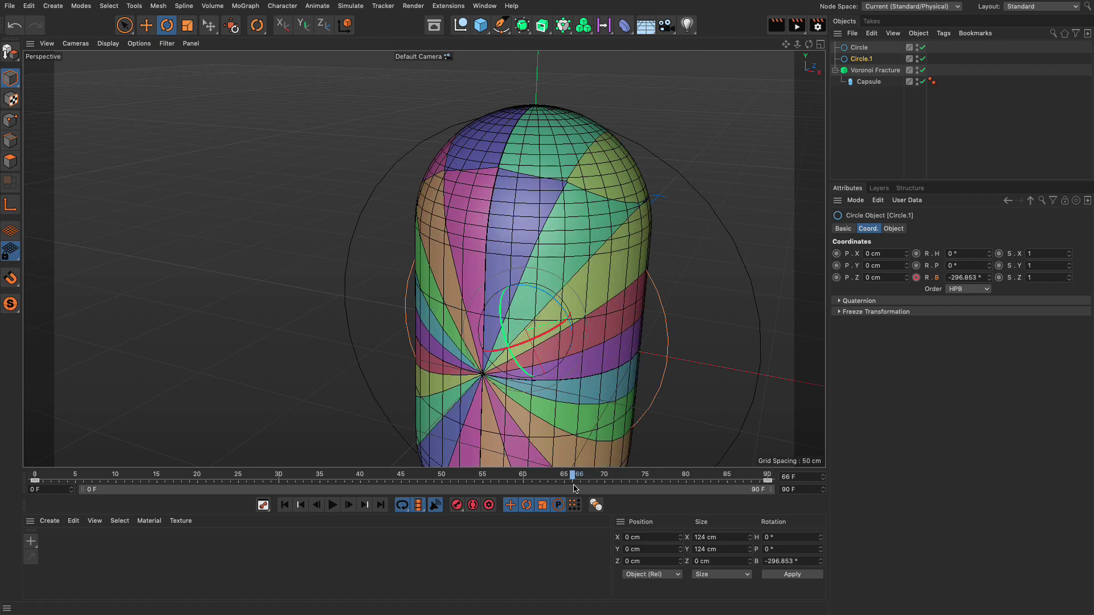
mouse_move(577, 489)
mouse_down()
mouse_move(606, 483)
mouse_move(94, 479)
mouse_up()
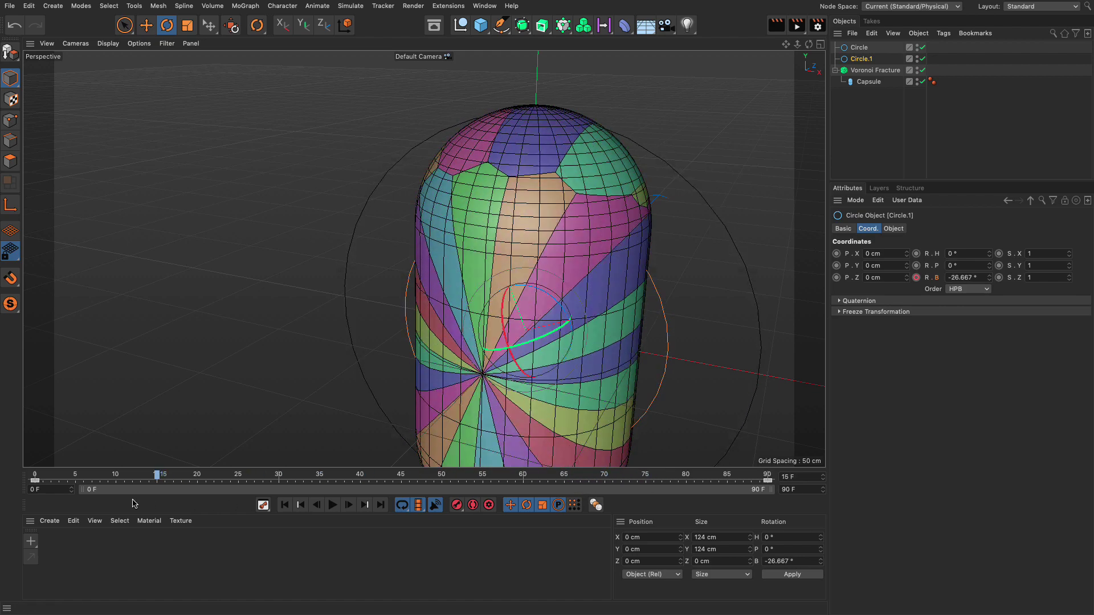
- Set the Voronoi Fracture's Transform Display to Index and scrub the timeline
click(874, 70)
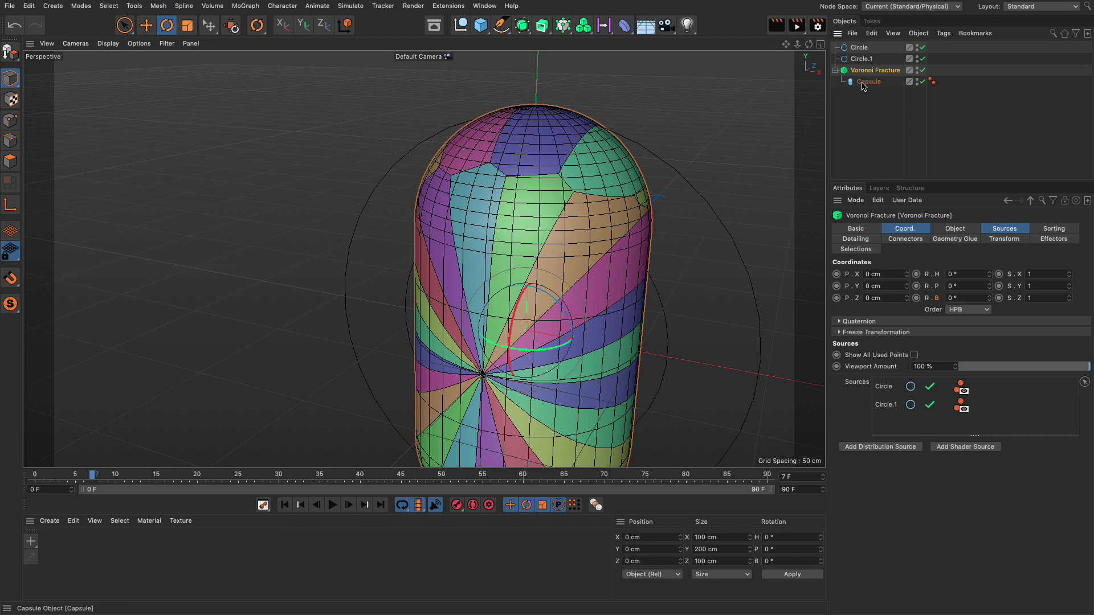
click(1004, 239)
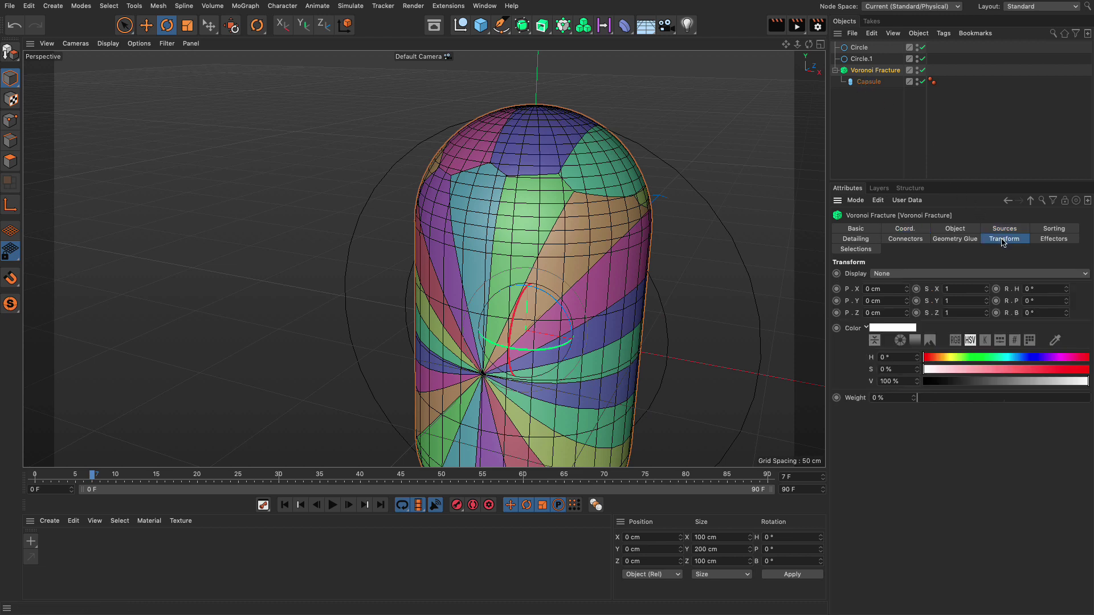
click(979, 273)
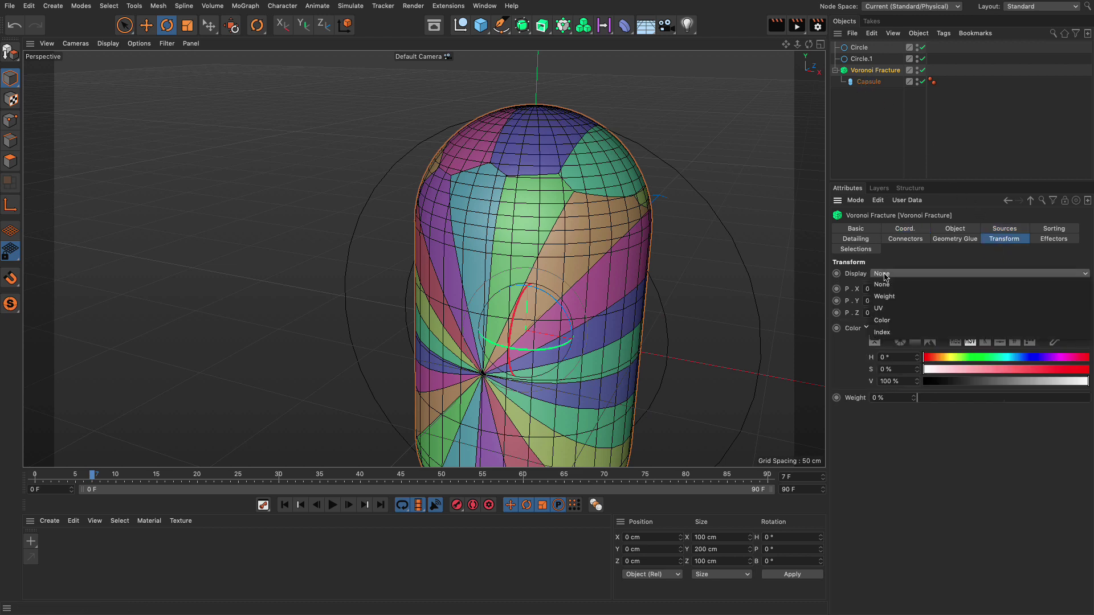
click(892, 332)
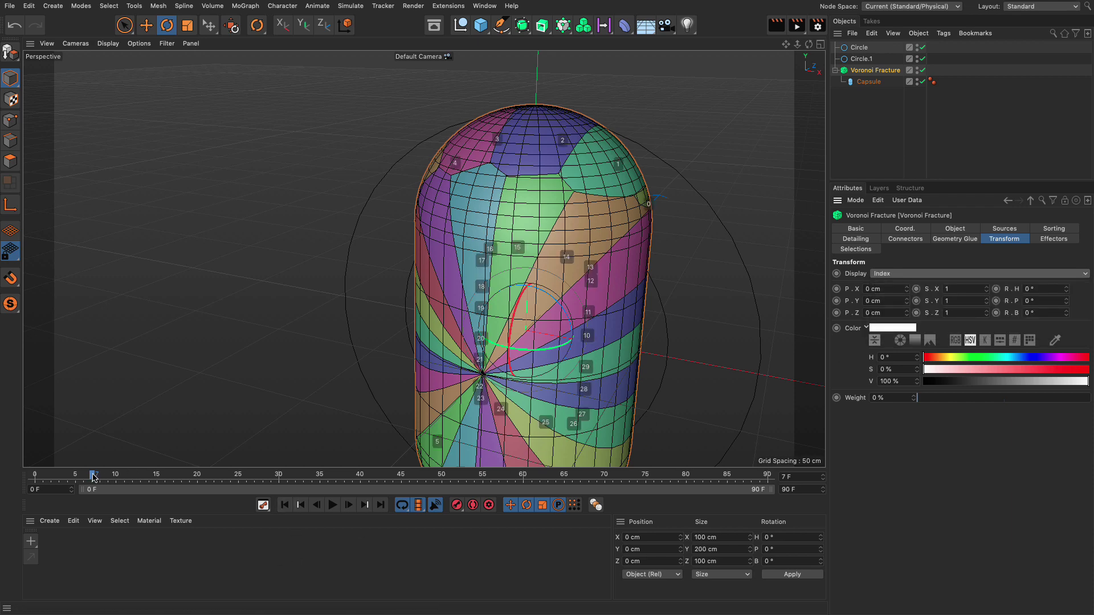
drag(95, 476, 102, 477)
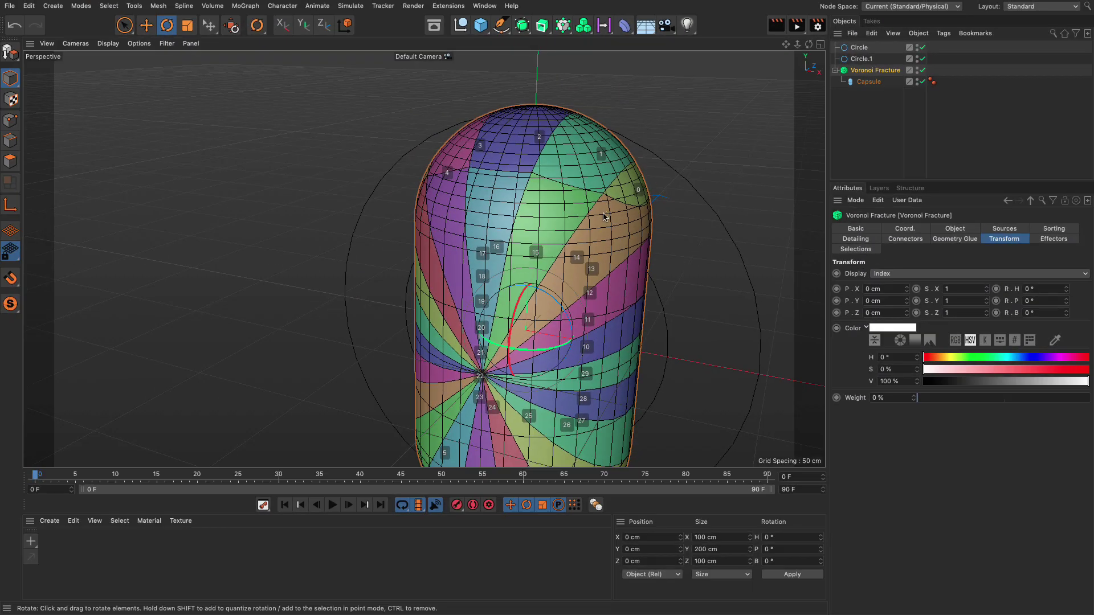
- Select both circles together and check their bank rotation values
click(861, 48)
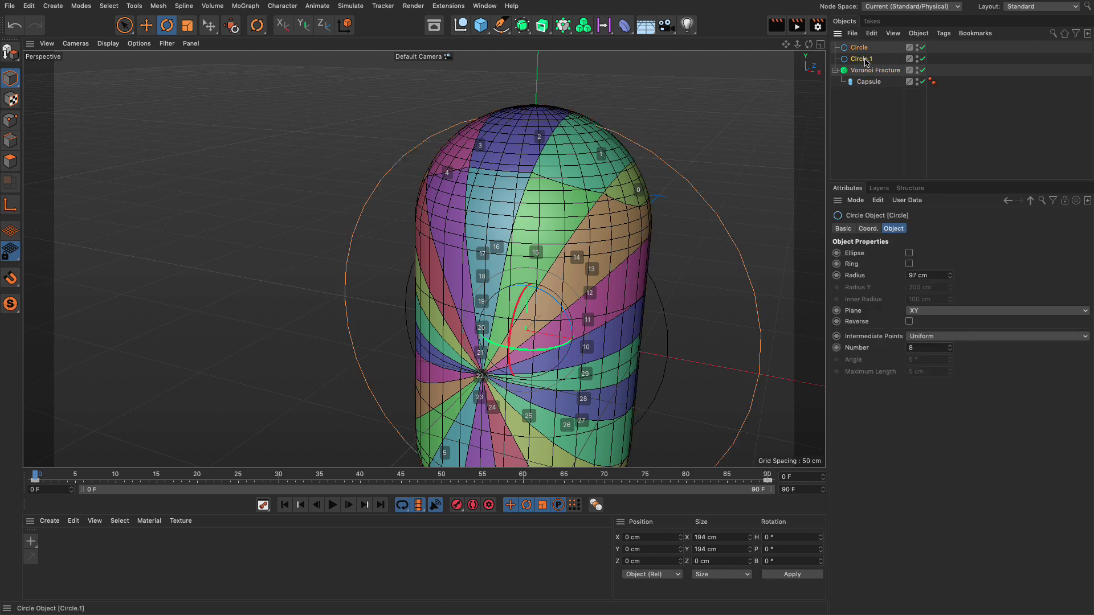
click(868, 229)
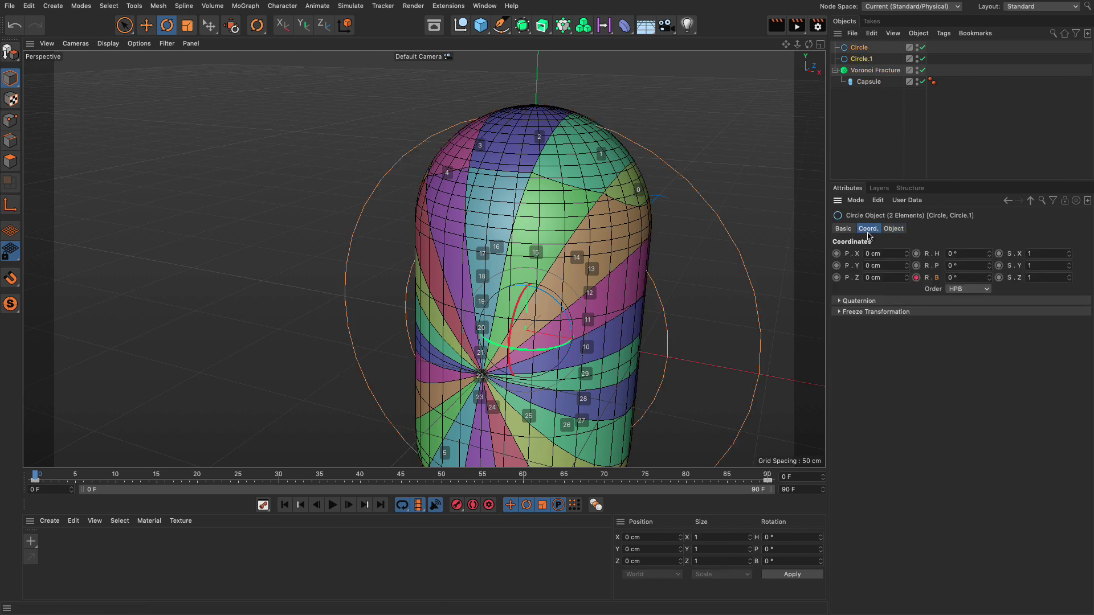
click(917, 278)
- Set the Voronoi Fracture's Transform Display back to None, hiding the index labels
click(869, 71)
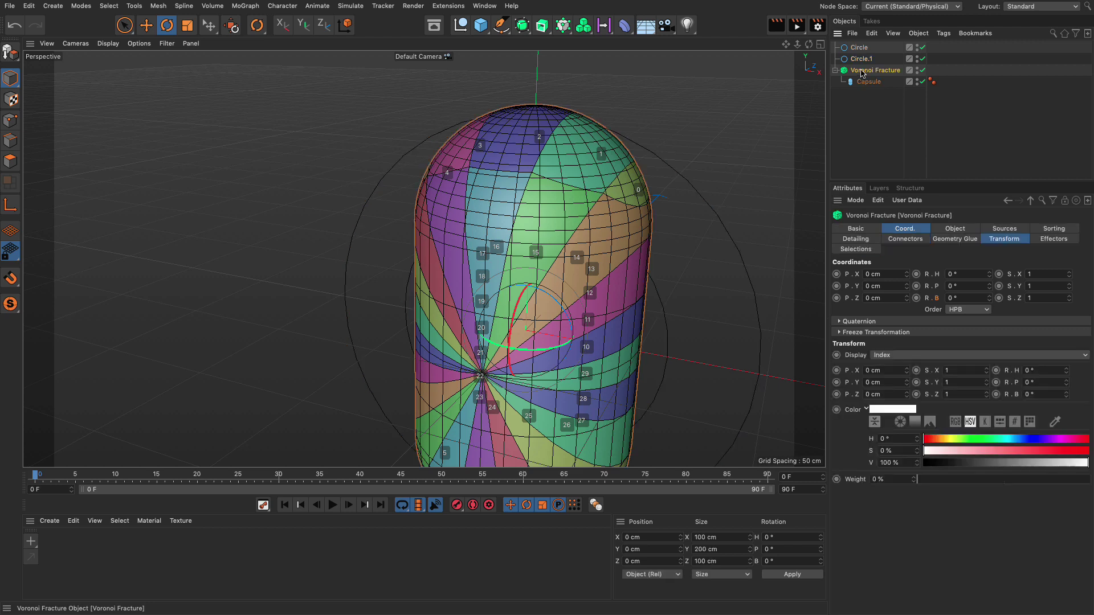
click(1004, 239)
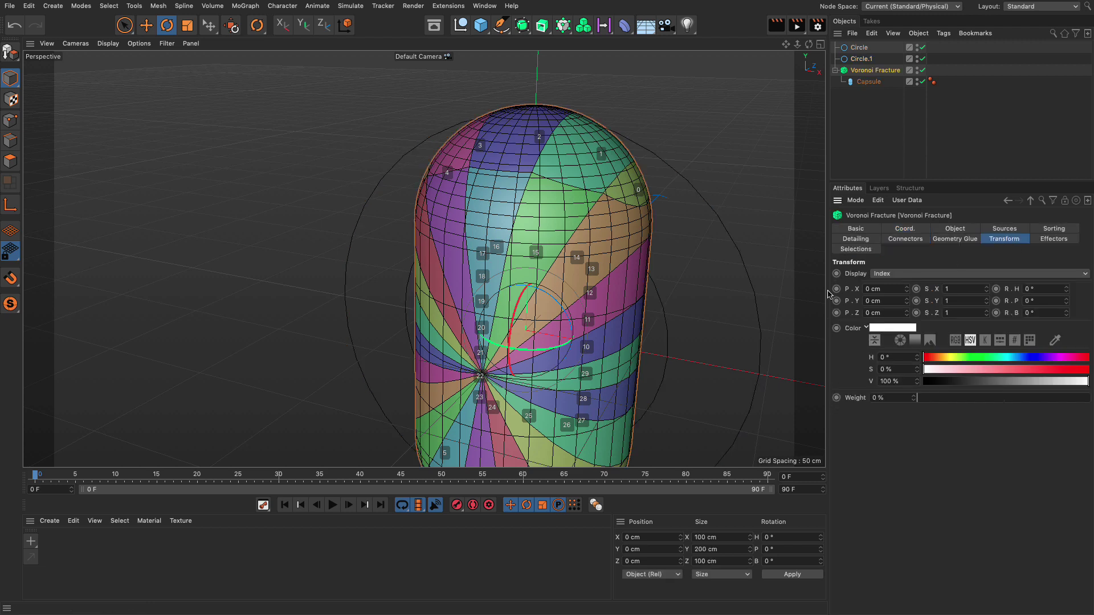
click(979, 274)
click(882, 285)
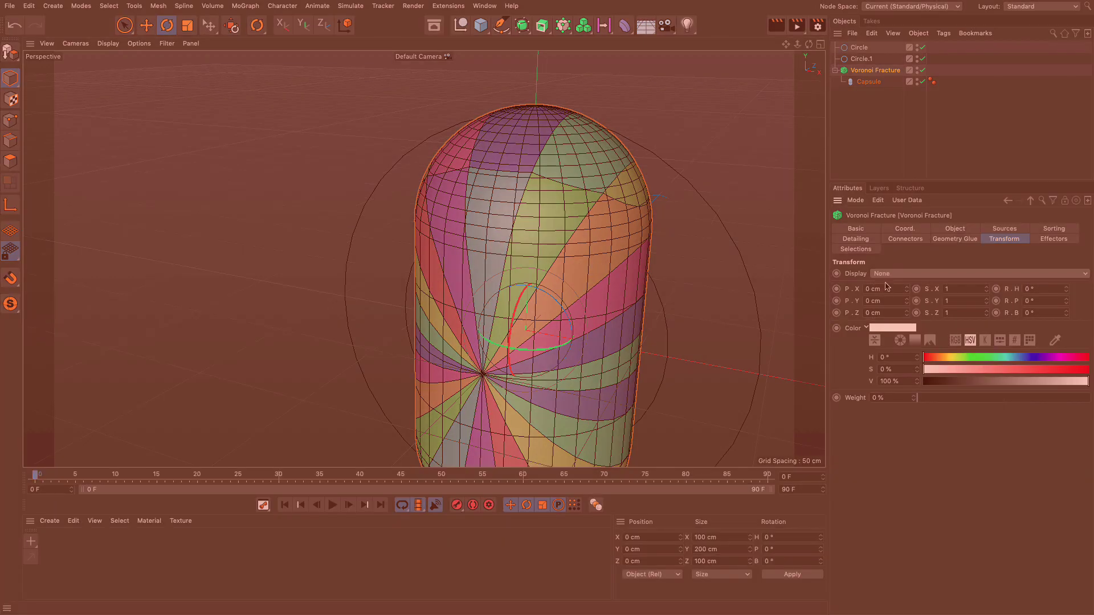
click(889, 274)
click(894, 334)
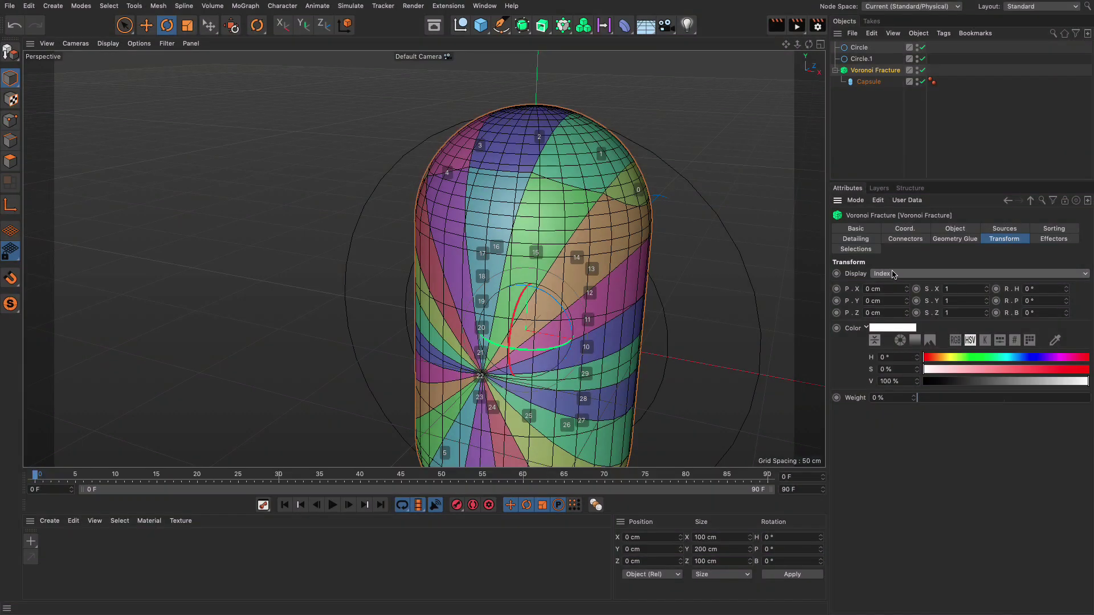
click(894, 275)
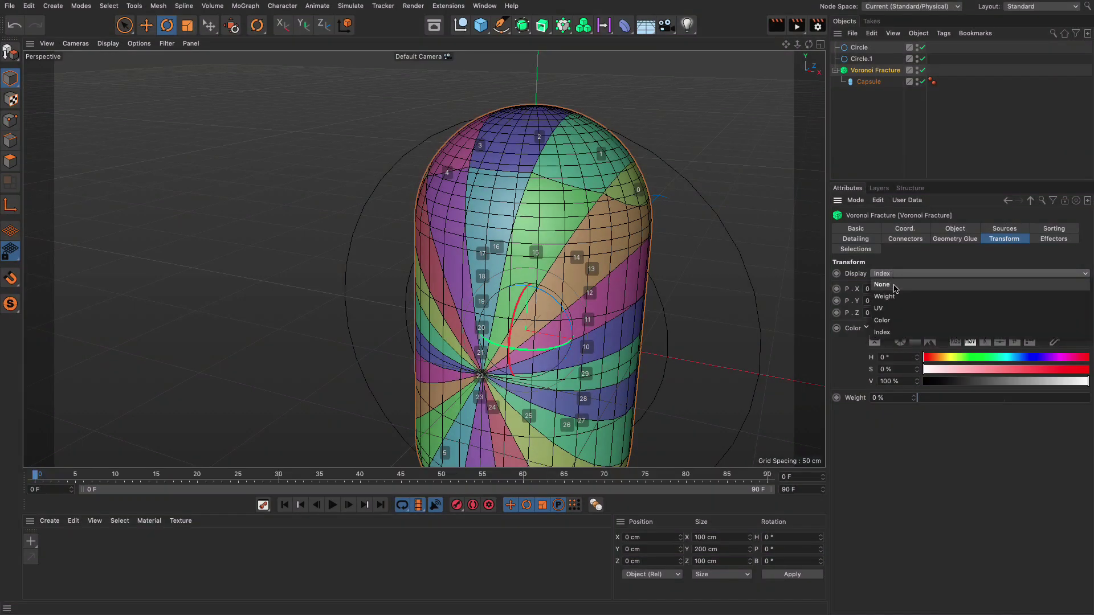
click(894, 284)
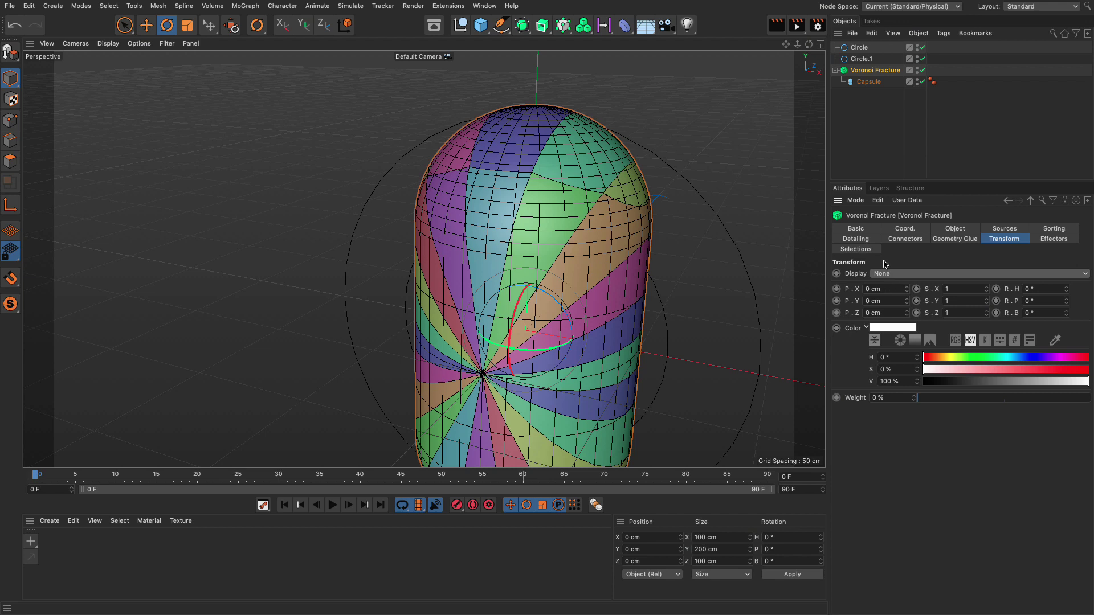
- Add a Matrix object from the MoGraph palette and set its Mode to Object
click(562, 25)
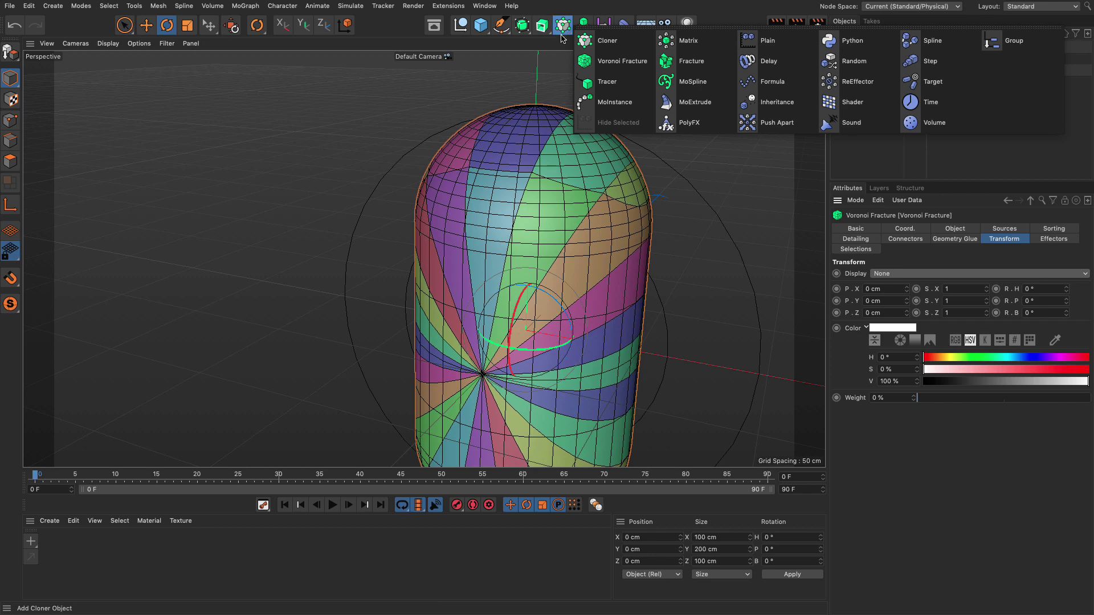
click(686, 43)
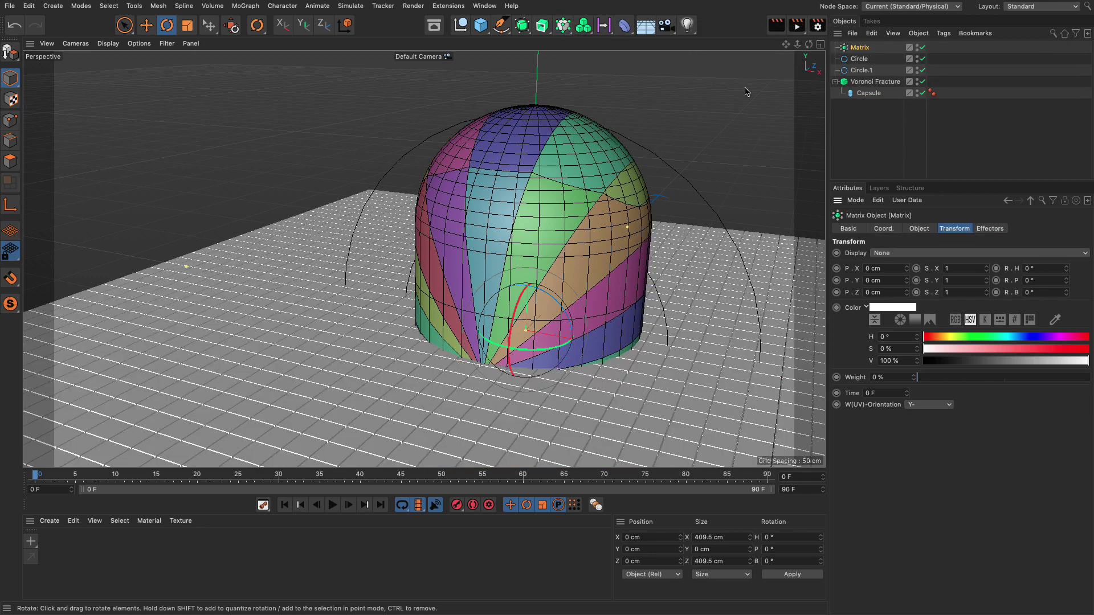
click(921, 228)
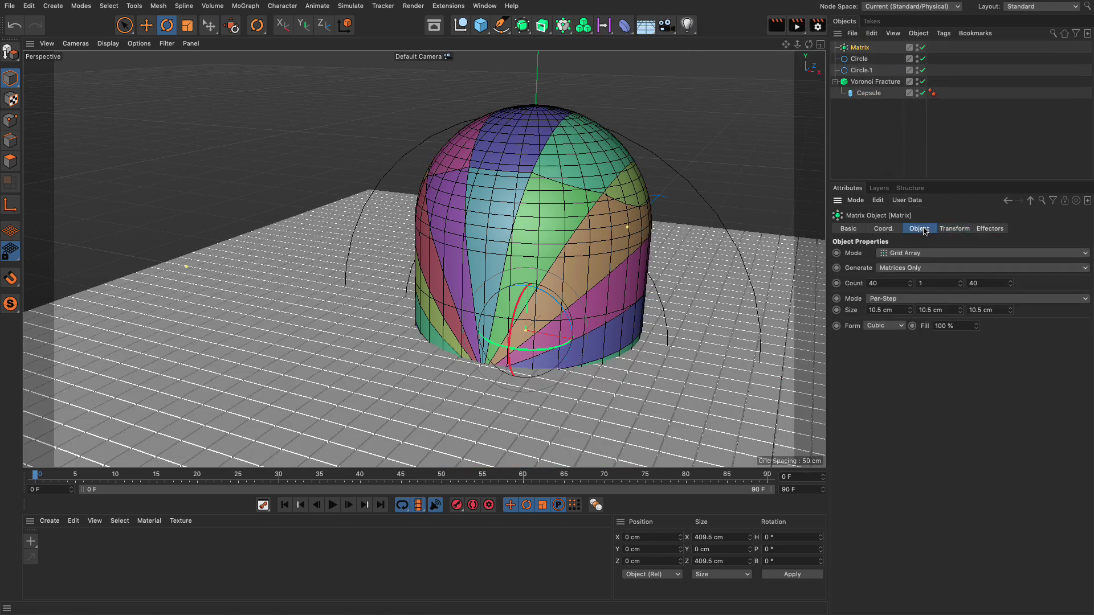
click(899, 254)
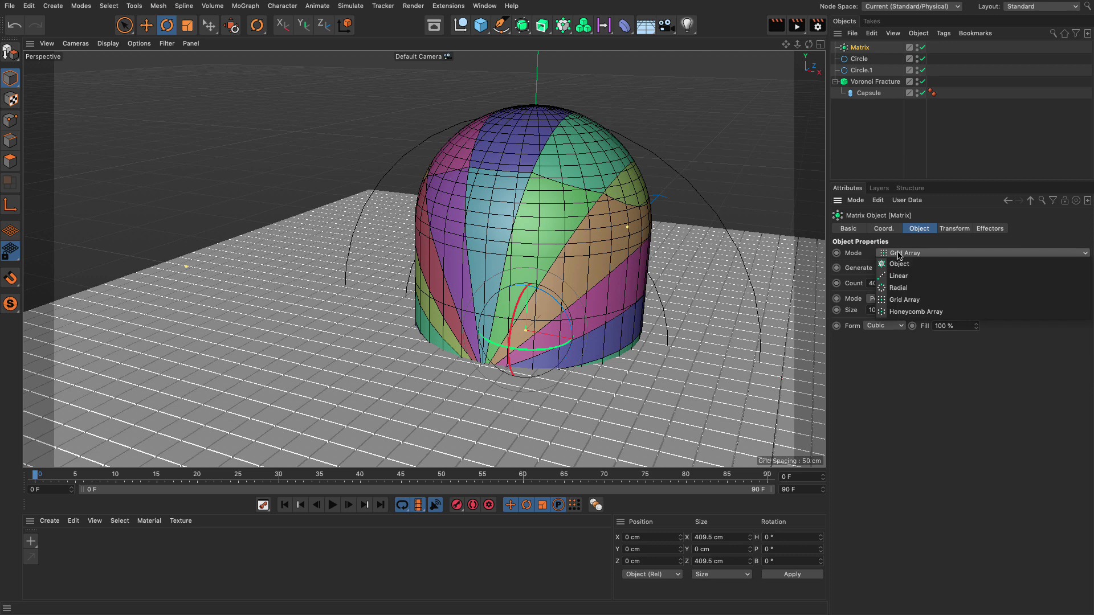
click(900, 265)
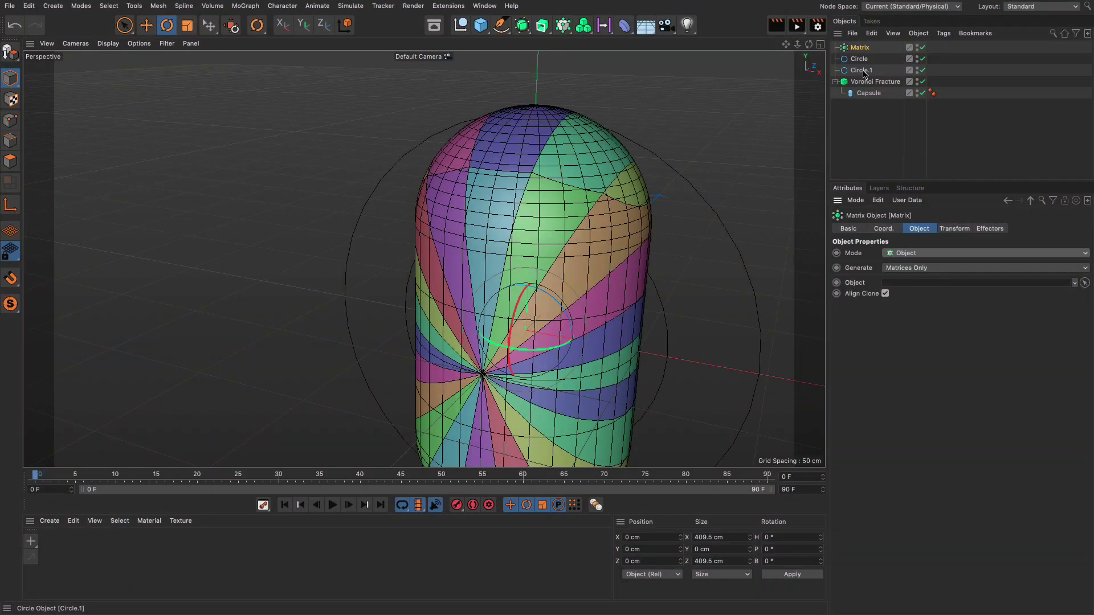
click(563, 26)
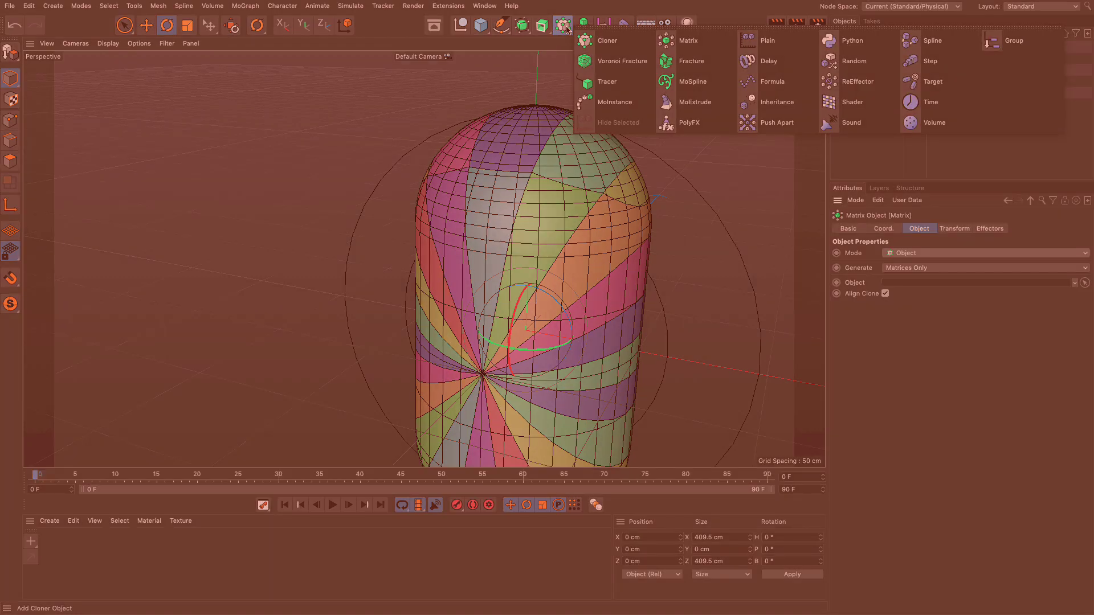
click(555, 79)
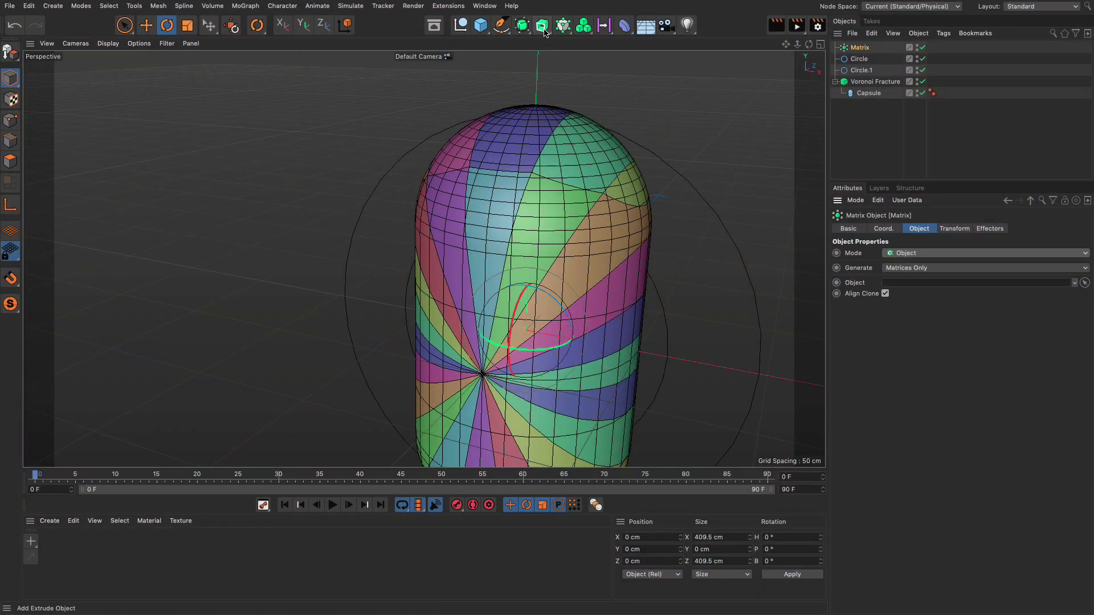
click(545, 26)
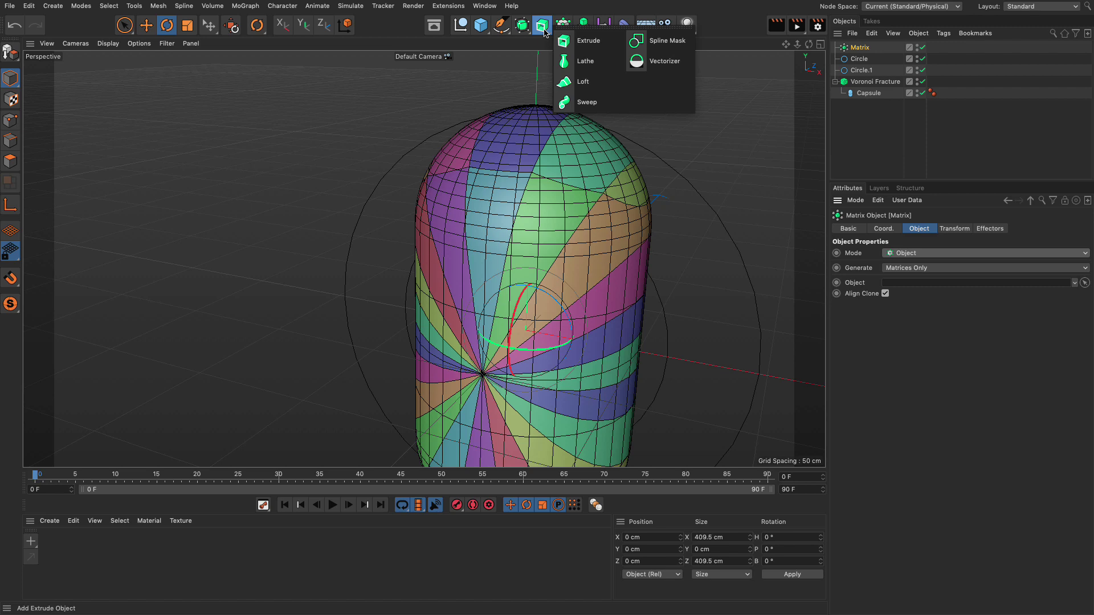
- Add a Spline Mask in Or mode, nest Circle and Circle.1 under it, and collapse it
click(667, 43)
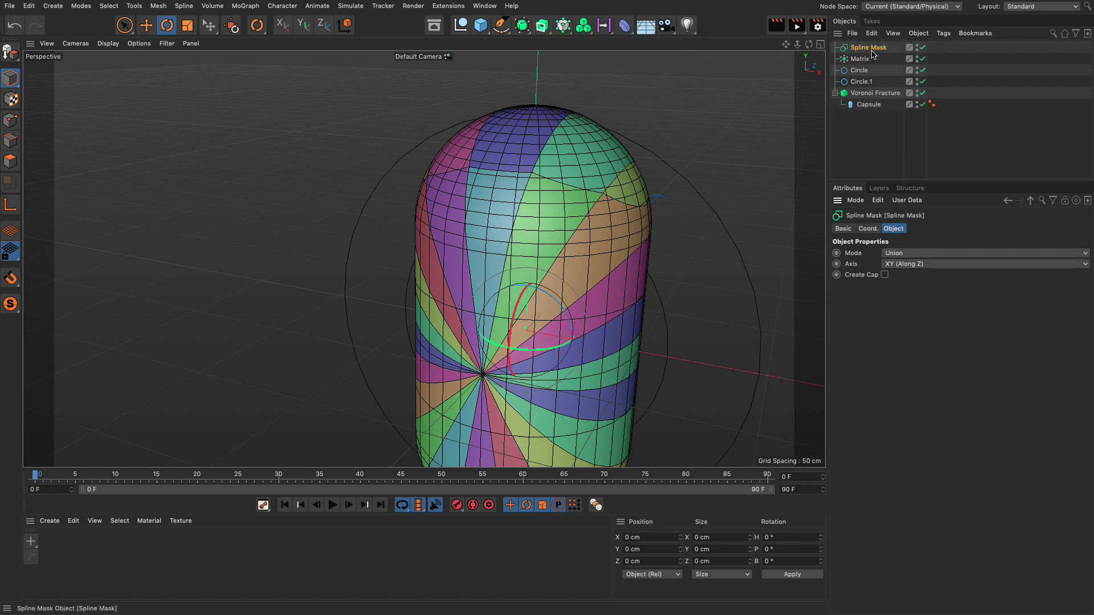
click(899, 253)
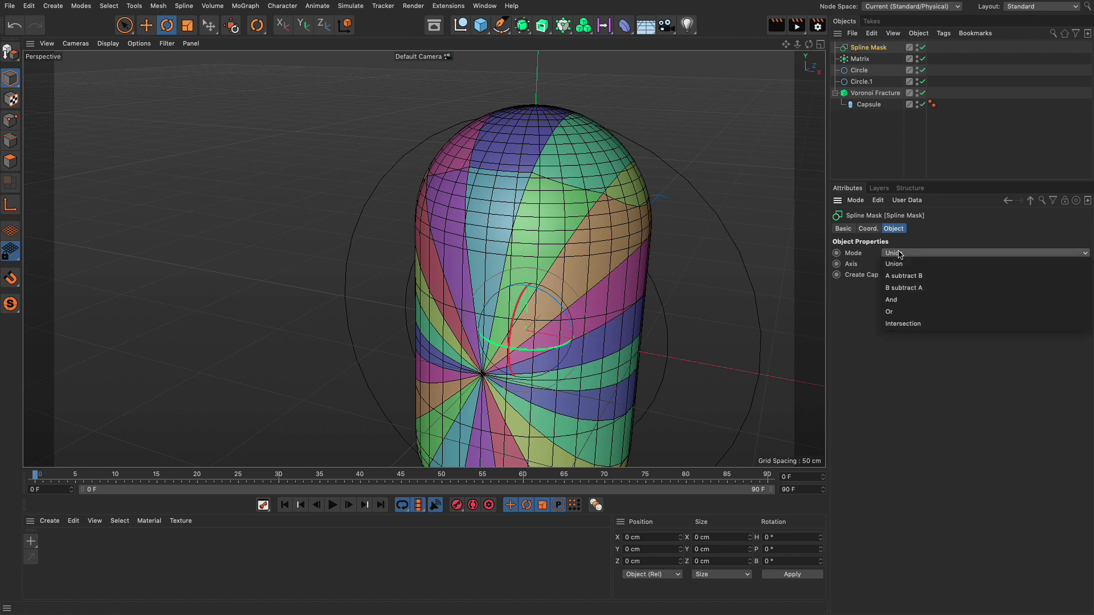
click(903, 312)
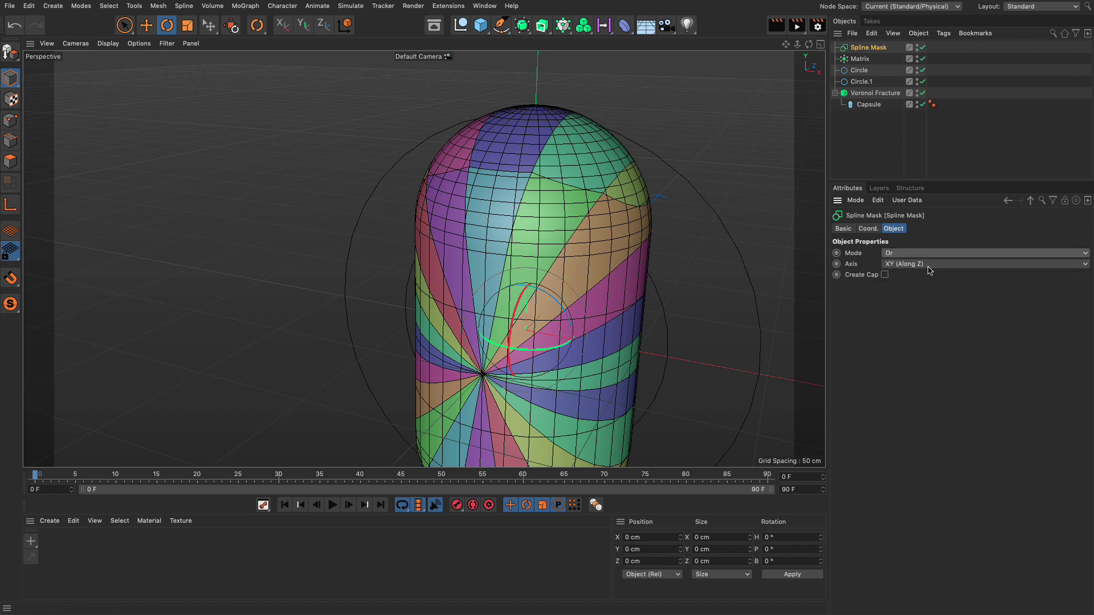
click(859, 70)
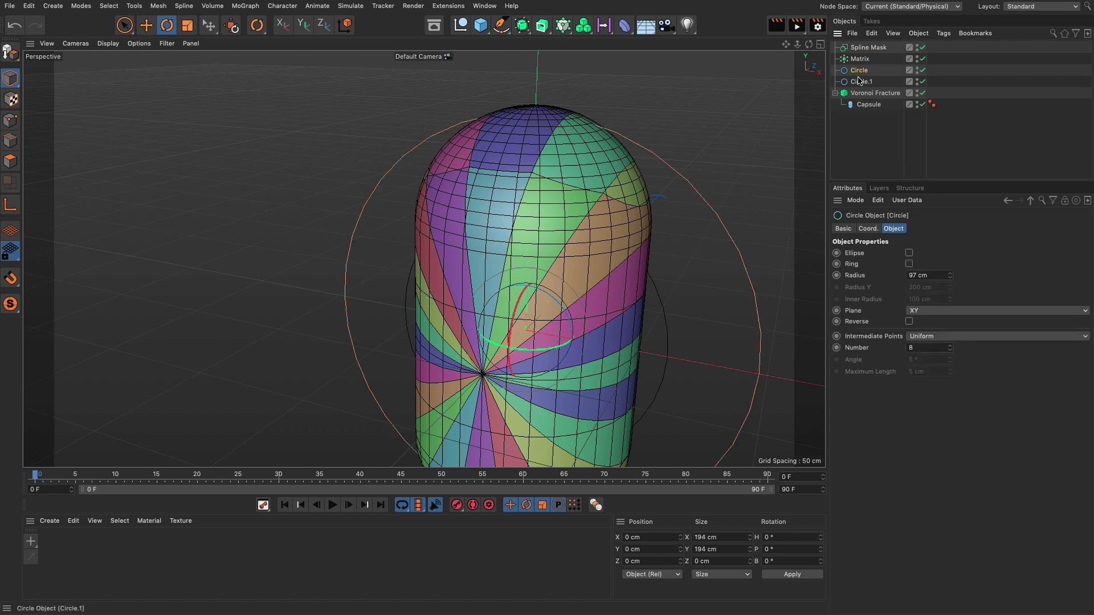
drag(861, 60, 863, 49)
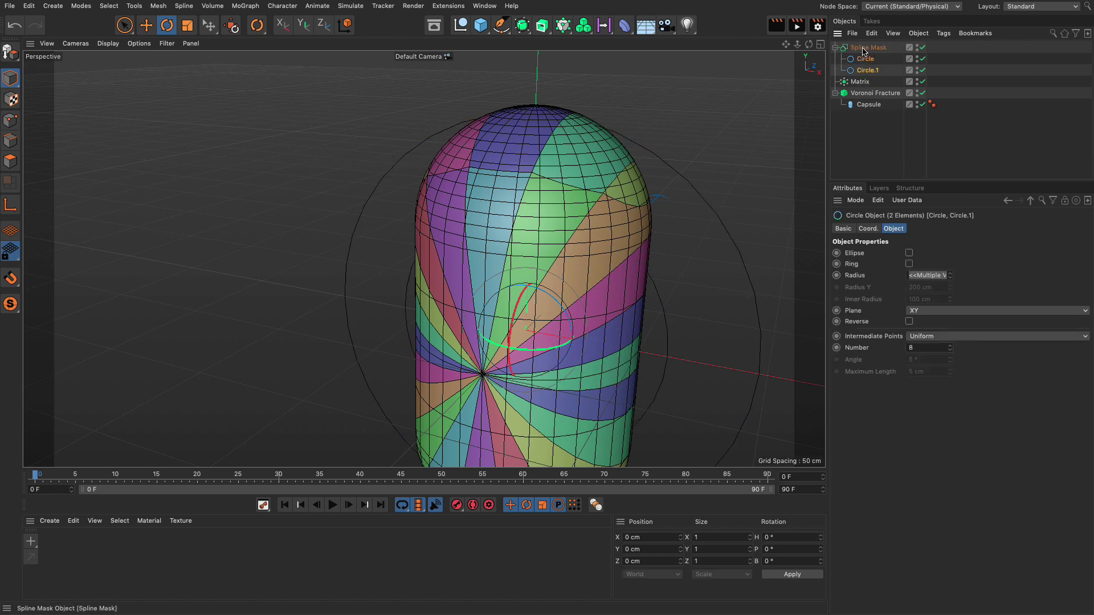
click(837, 48)
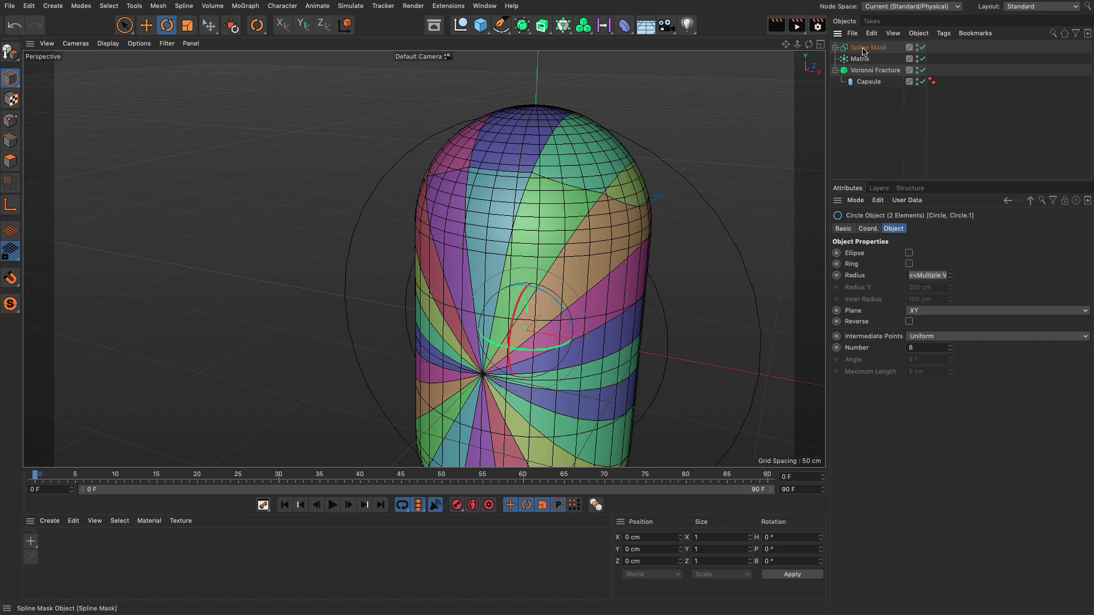
click(867, 47)
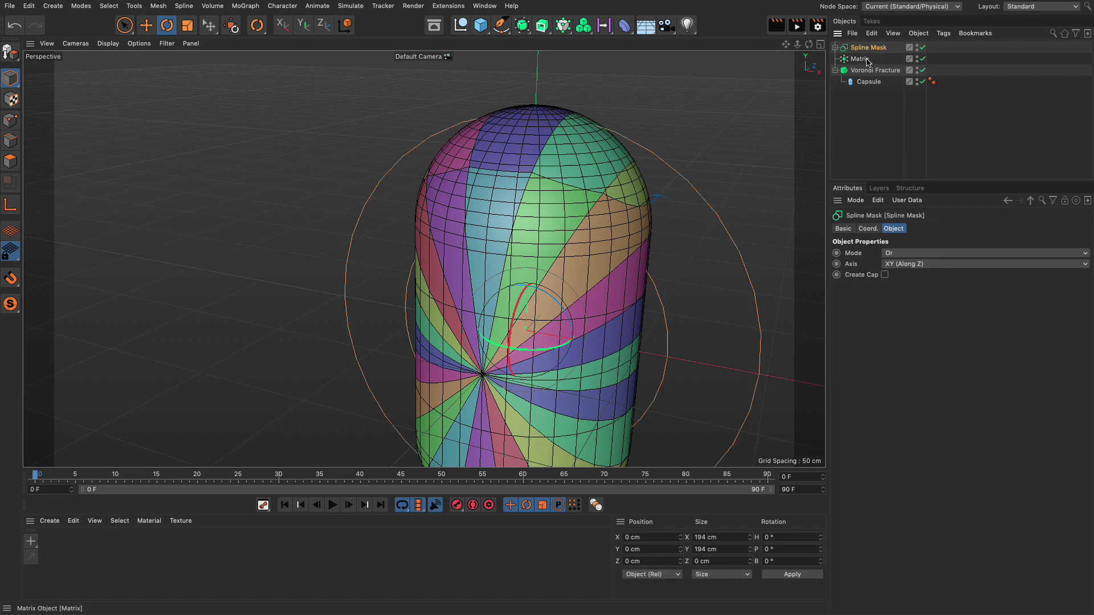
- Select the Matrix and drop the Spline Mask into its Object field
click(861, 59)
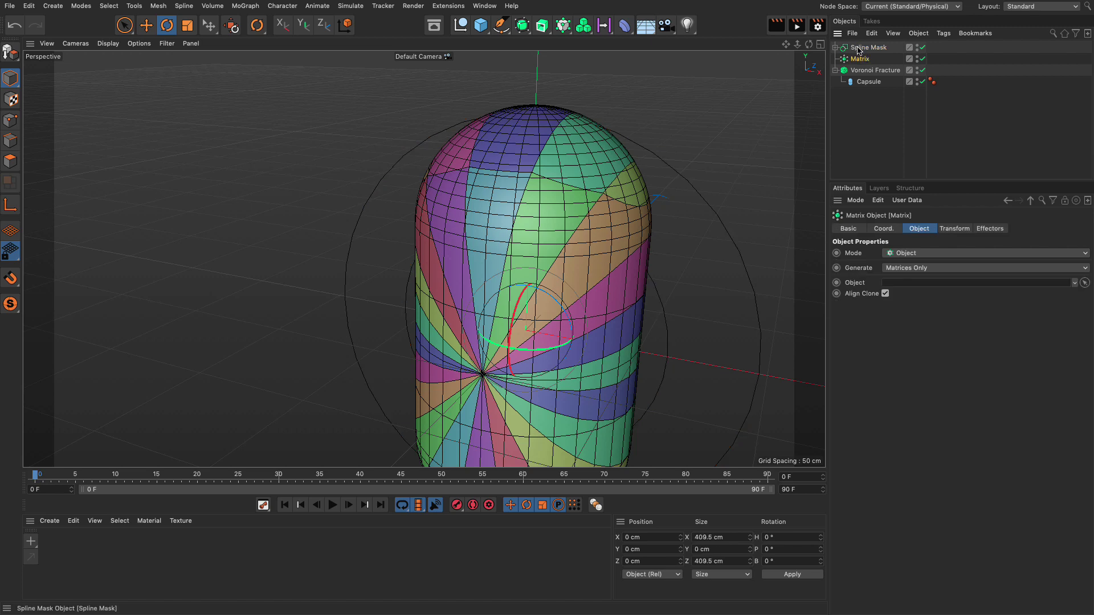
drag(865, 48, 913, 283)
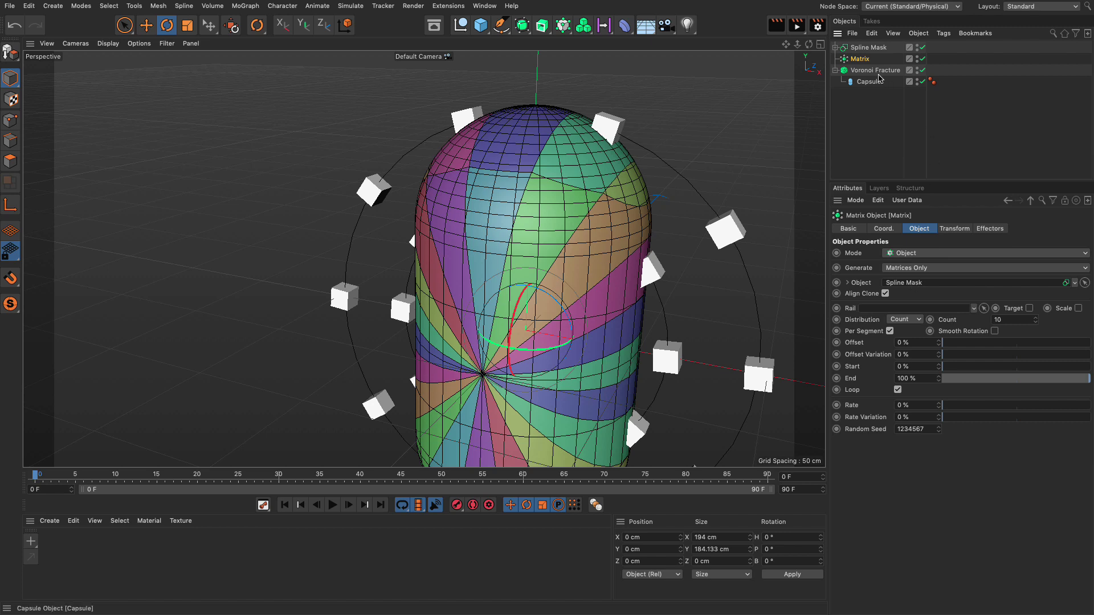
- Hide the Voronoi Fracture in the viewport and set the Matrix Display to Index, then play briefly
click(923, 71)
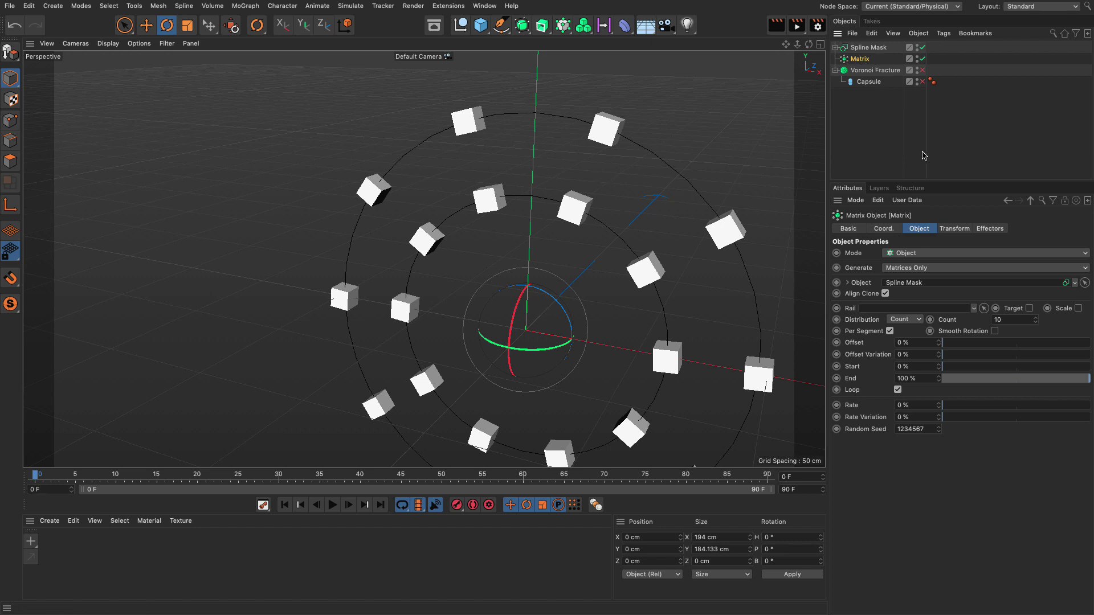
click(953, 229)
click(928, 253)
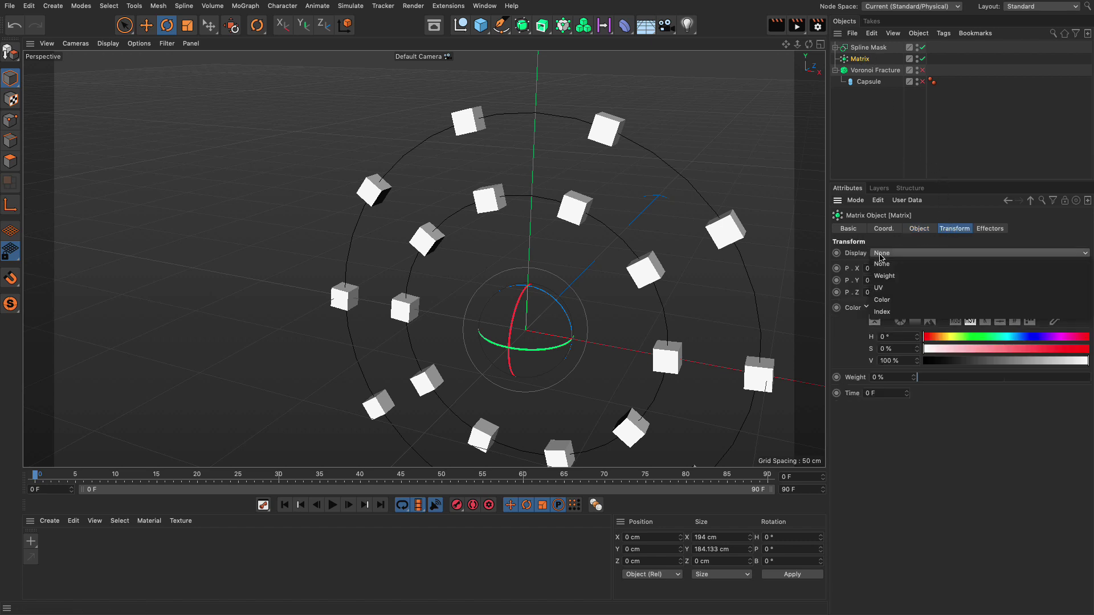
click(890, 311)
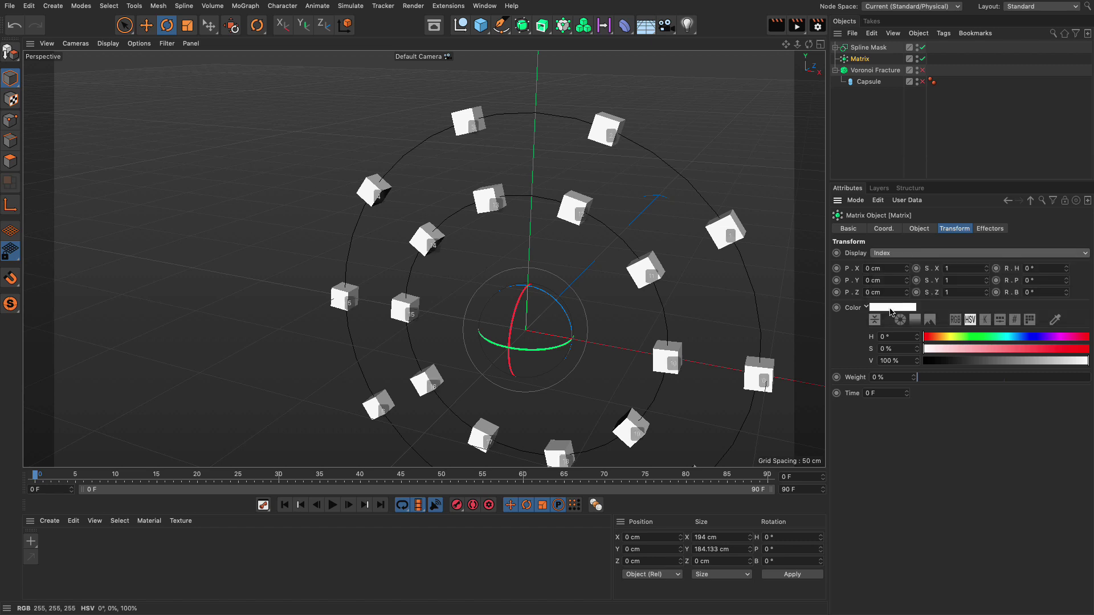
click(332, 505)
click(333, 506)
click(288, 504)
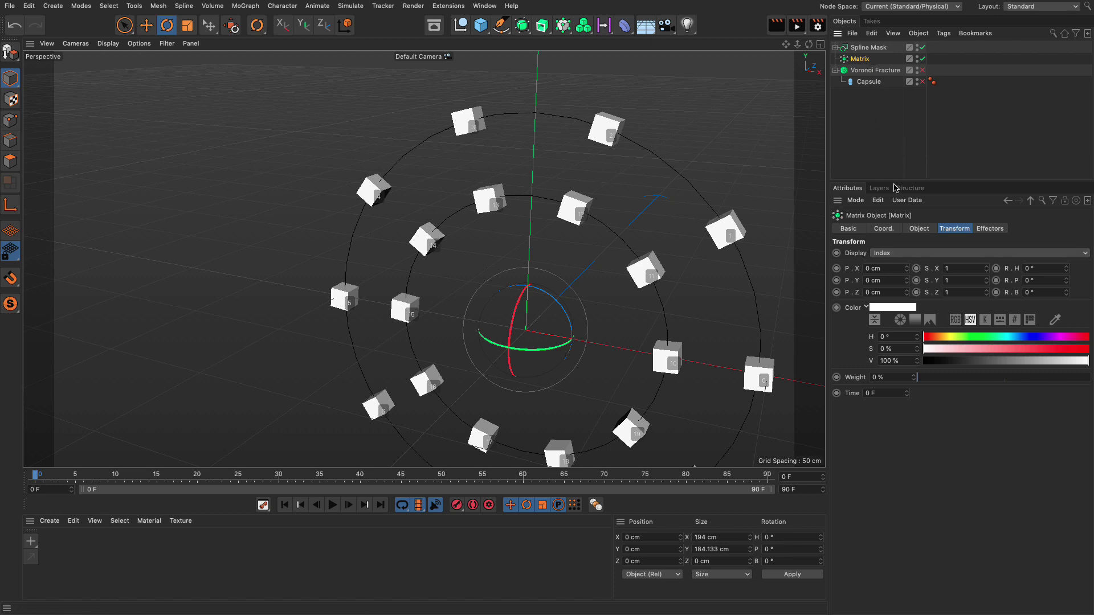
click(918, 228)
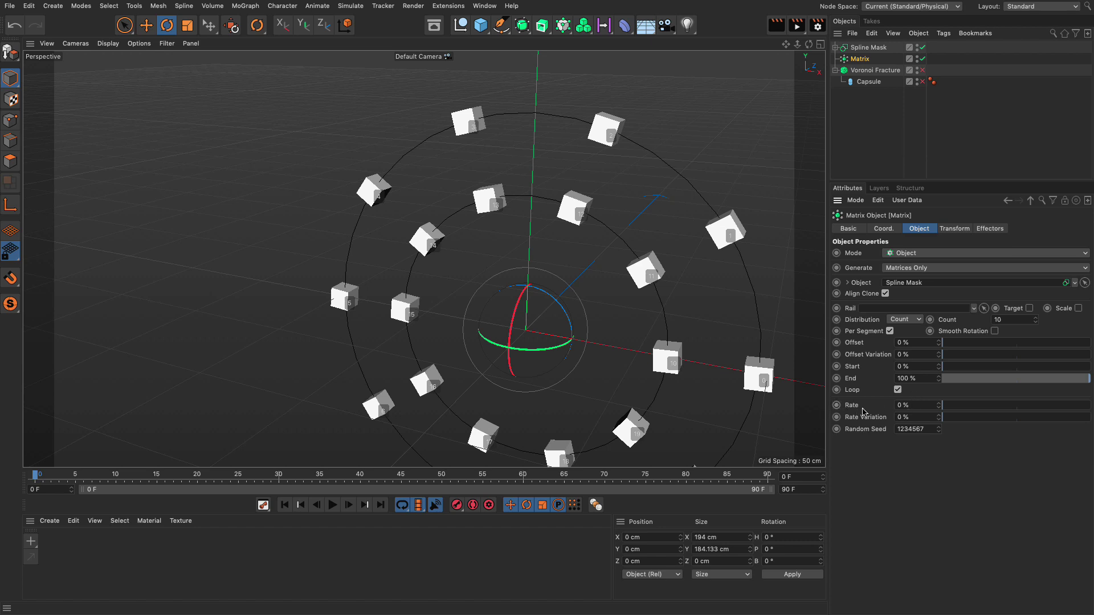
- Set the Matrix Rate to 100% and scrub to watch cubes travel the circles
double_click(904, 406)
text(10)
key(Return)
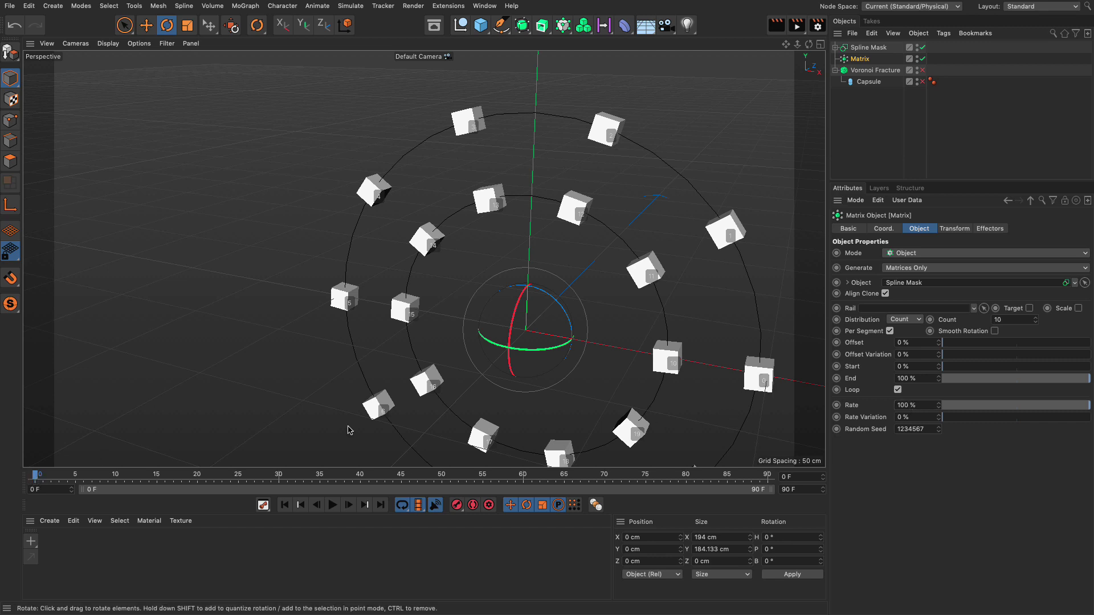
drag(39, 478, 278, 477)
- Lower the Matrix Rate to 30% and play the animation to preview it
double_click(907, 405)
text(1)
key(Return)
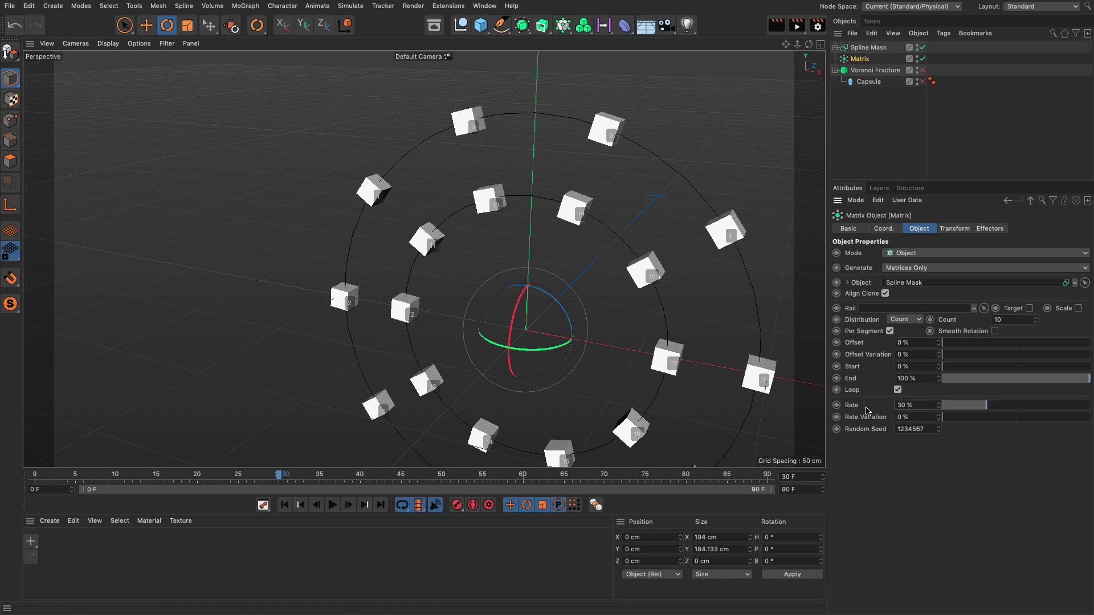
drag(94, 475, 45, 479)
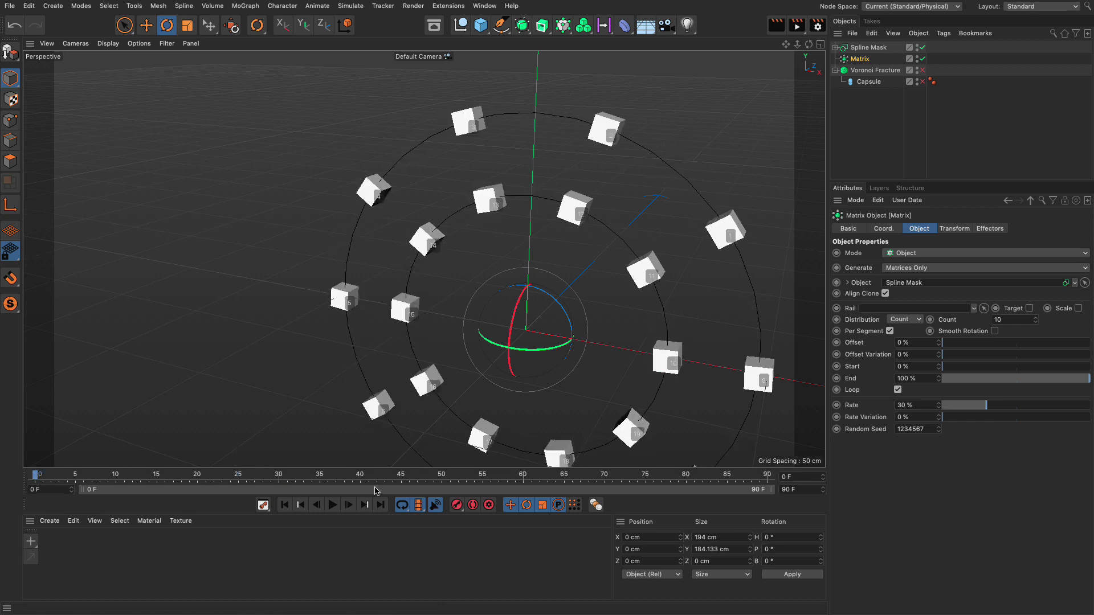
click(333, 505)
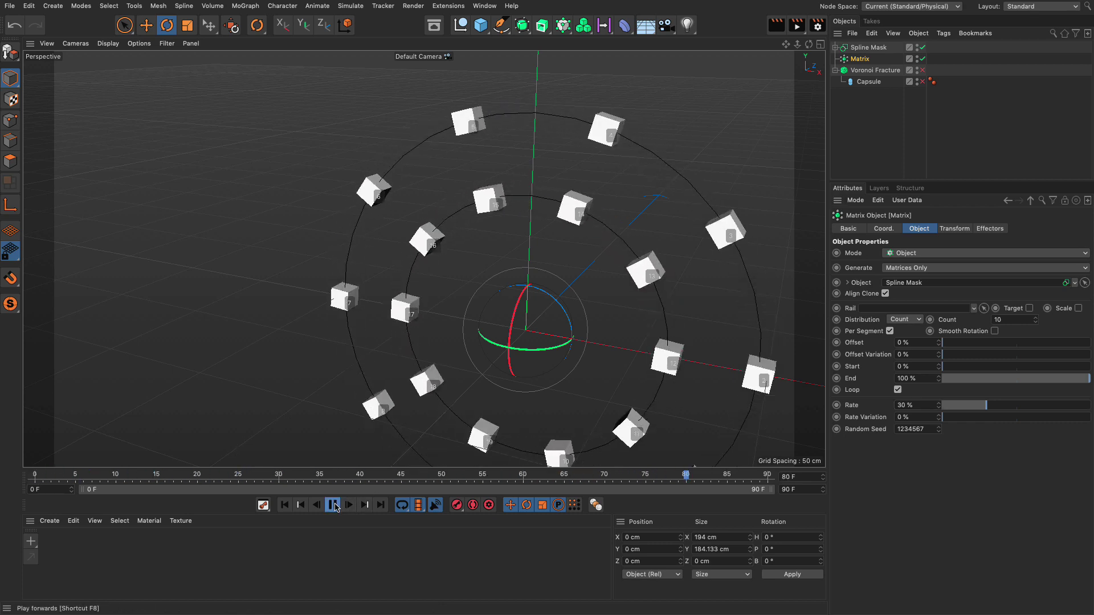
click(334, 505)
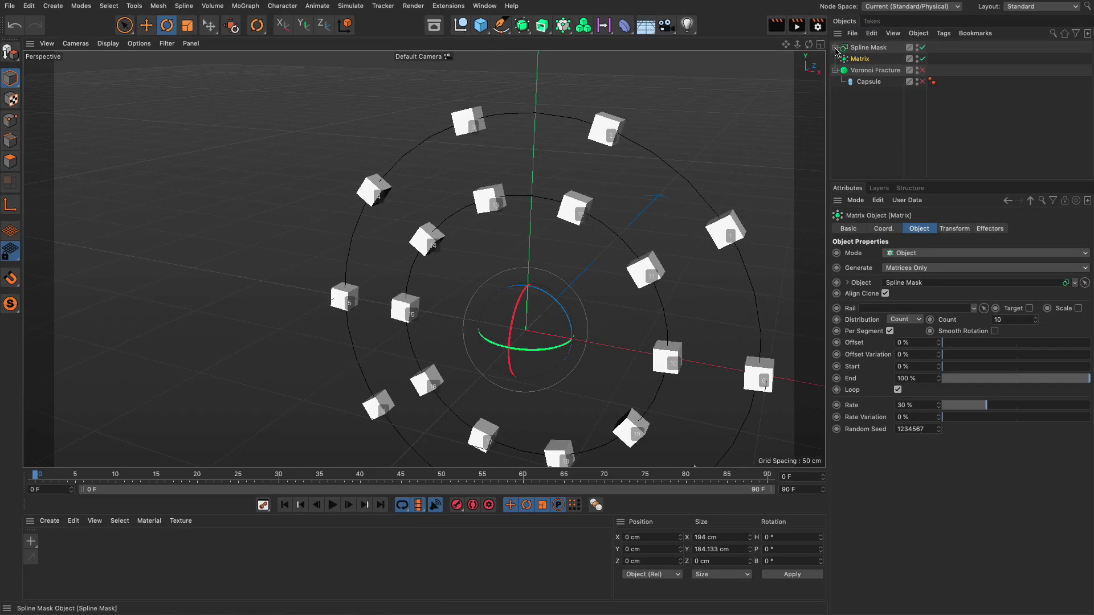
- Enable Reverse on Circle.1 inside the Spline Mask and scrub from frame 0
click(837, 47)
click(868, 70)
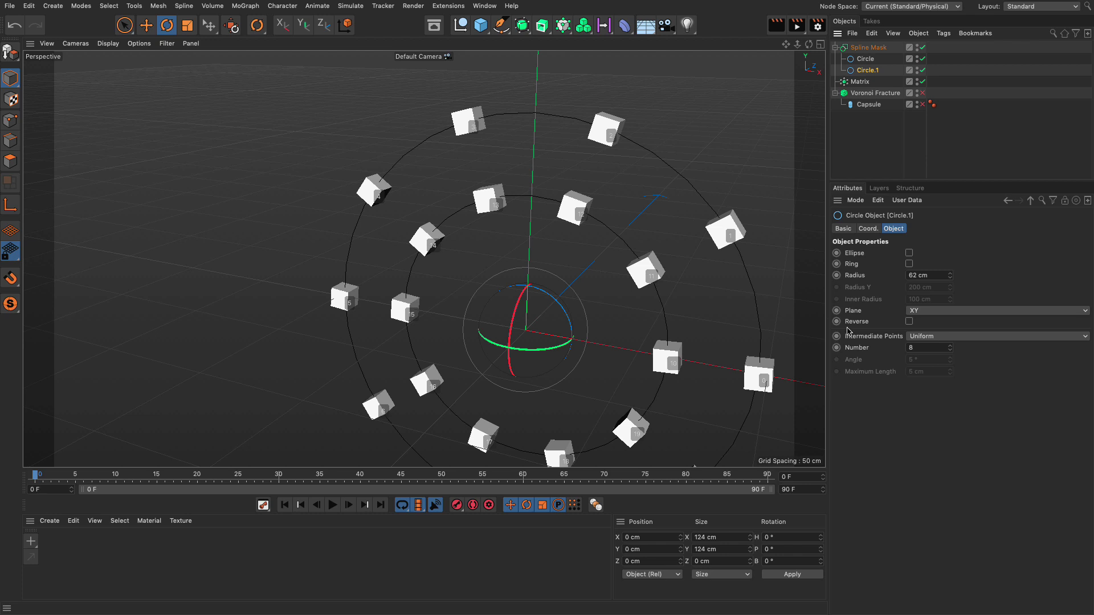
click(909, 322)
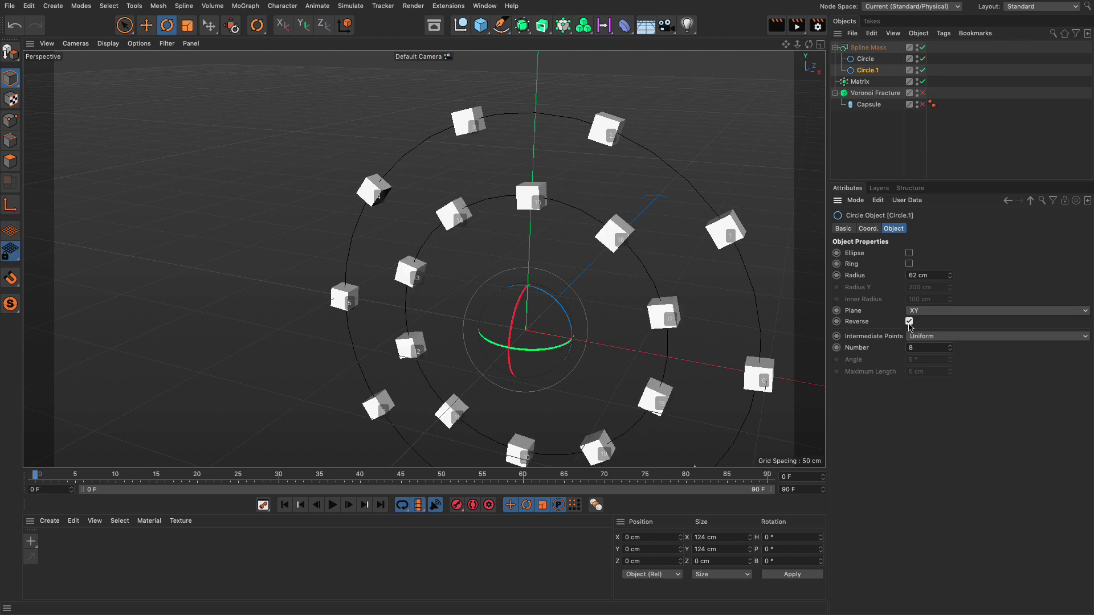
click(50, 479)
mouse_move(50, 479)
mouse_down()
mouse_move(520, 476)
mouse_move(26, 479)
mouse_up()
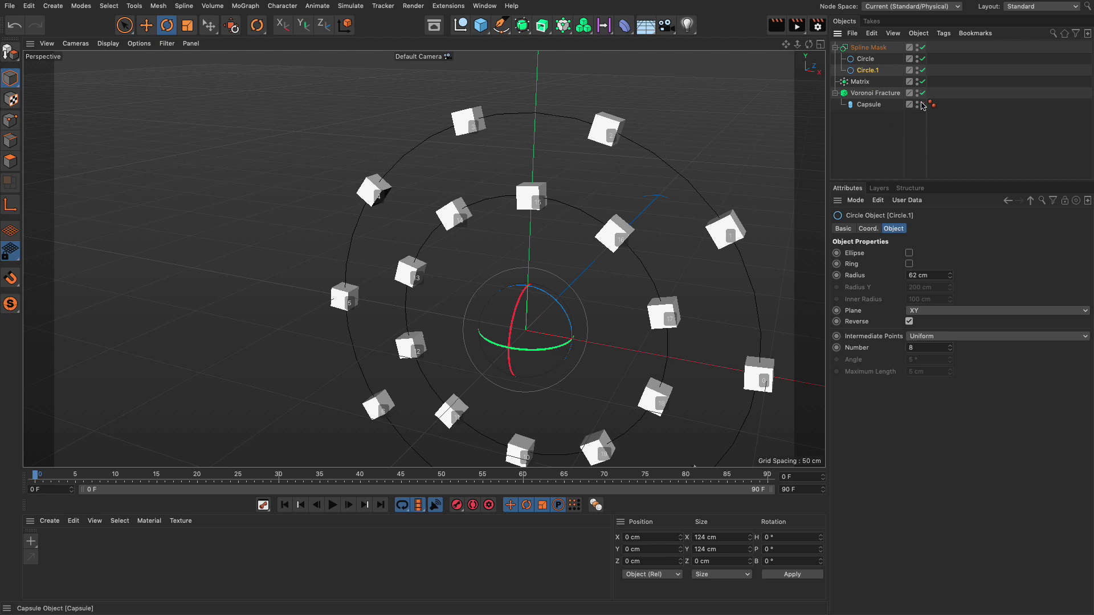
- Re-enable Voronoi Fracture and replace its Circle and Circle.1 sources with the Matrix
click(921, 94)
click(874, 93)
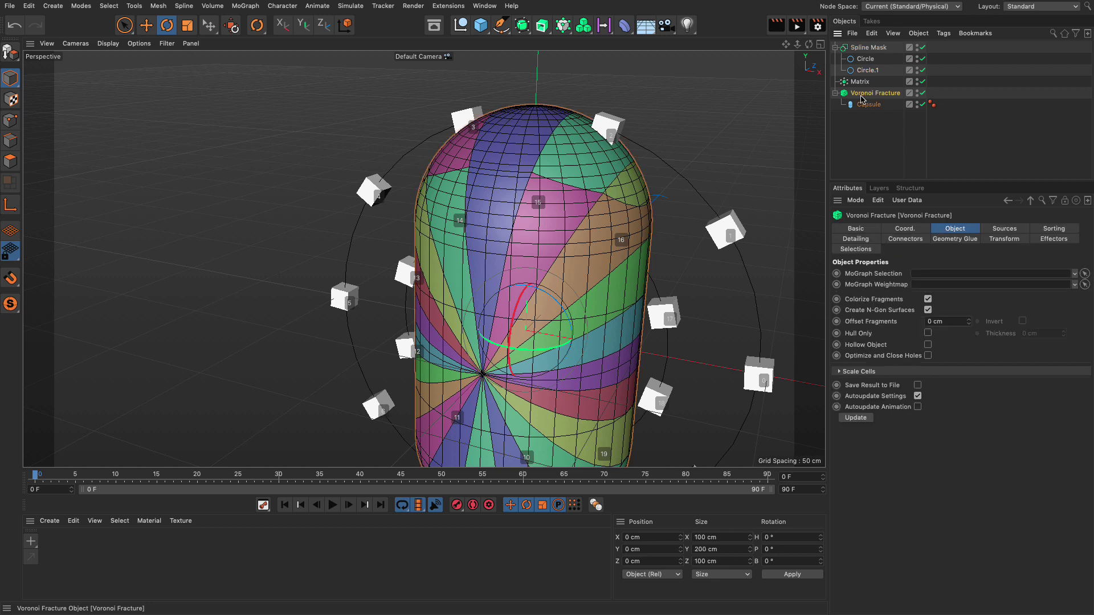
click(1003, 229)
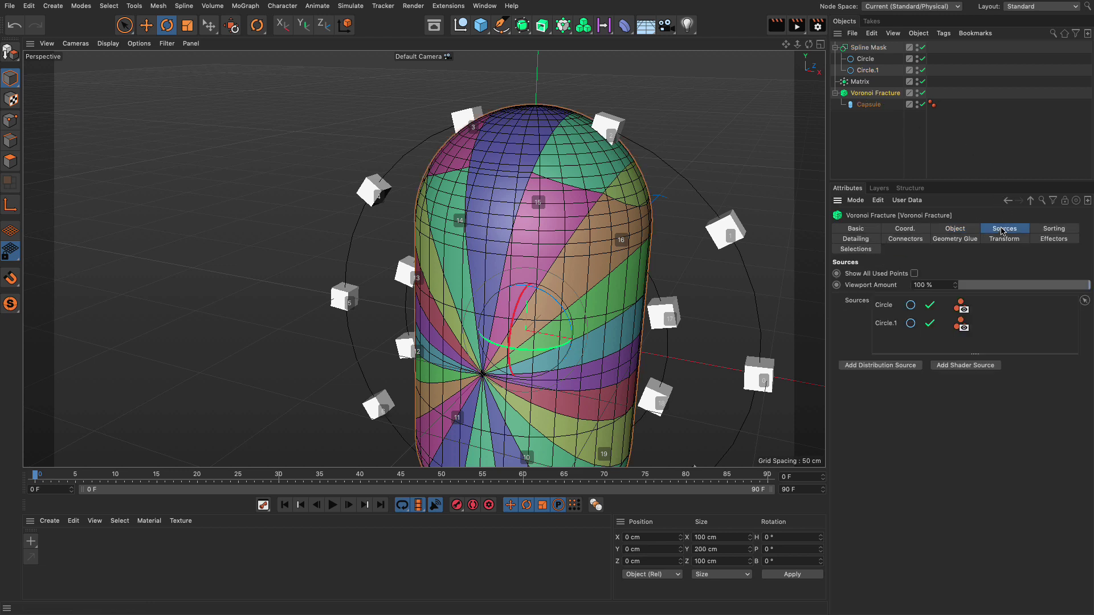
click(883, 306)
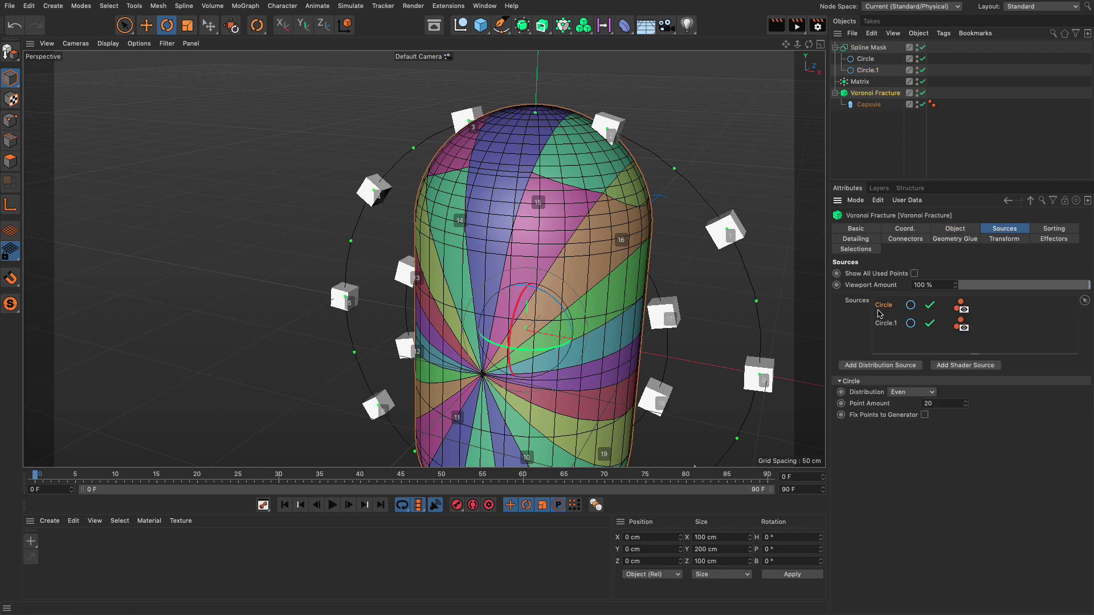
key(Delete)
click(883, 313)
key(Delete)
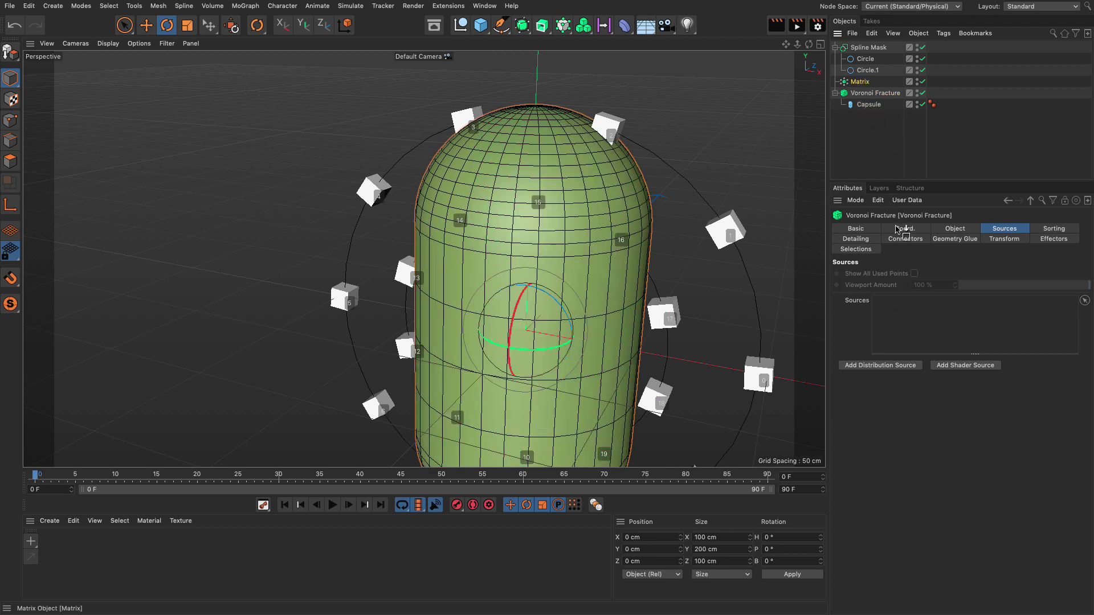
drag(860, 81, 895, 318)
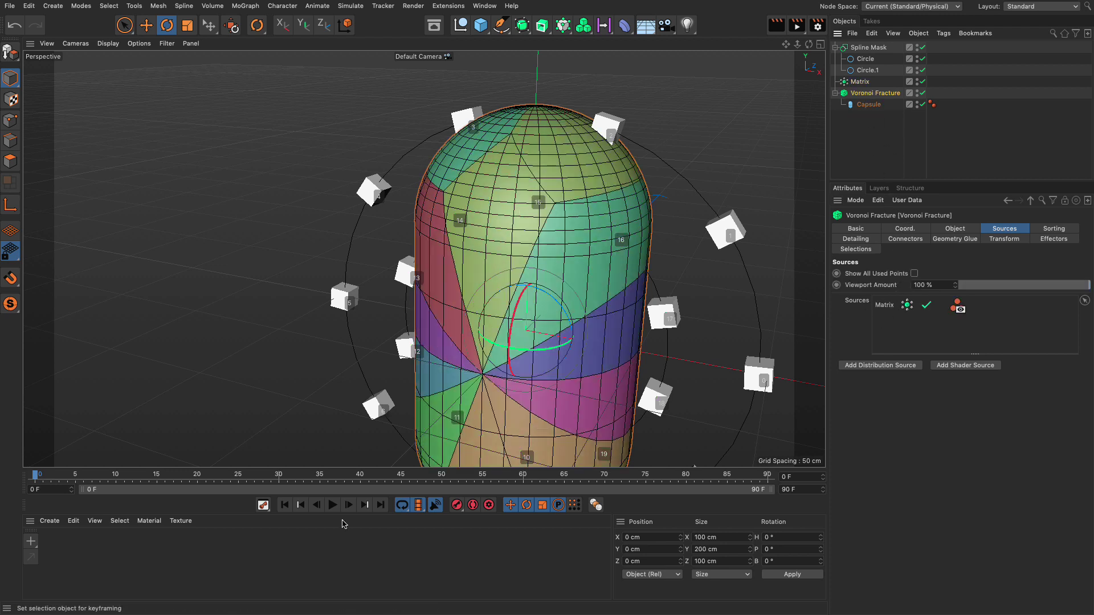
mouse_move(36, 475)
mouse_down()
mouse_move(348, 491)
mouse_move(102, 501)
mouse_up()
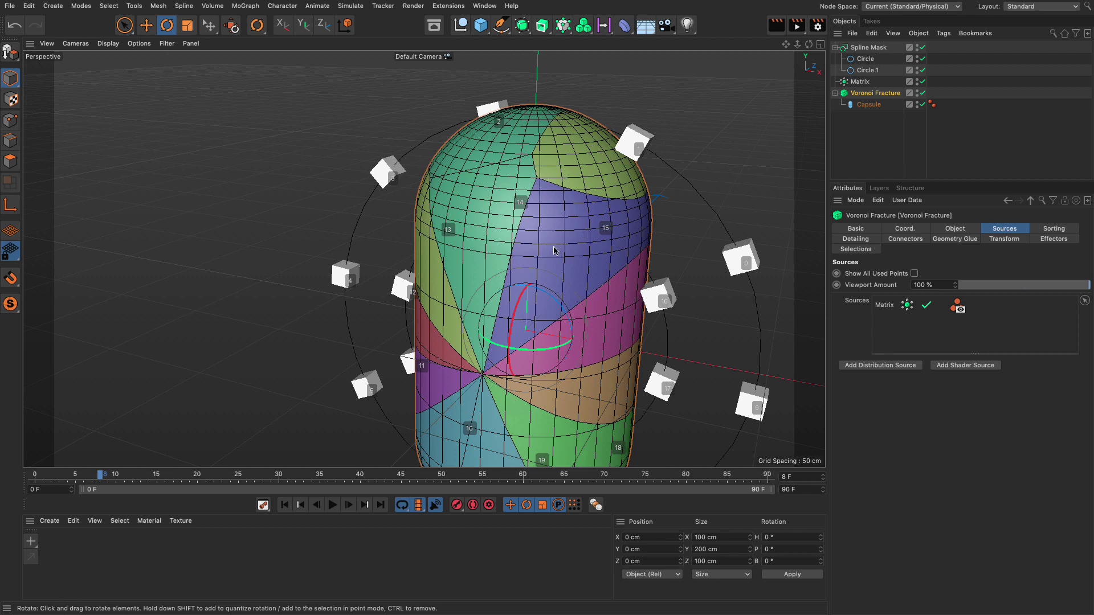
- Set the Matrix's Transform Display to None to hide the cube index numbers
click(861, 81)
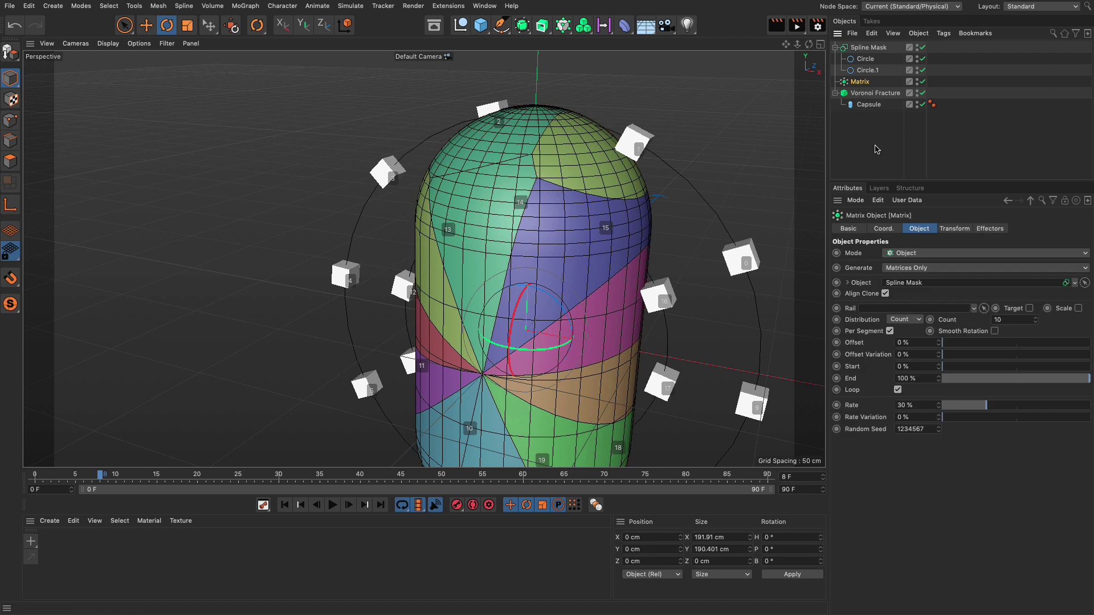
click(955, 229)
click(907, 254)
- Try Display Index on the Voronoi Fracture fragments, then set its display back to None
click(872, 94)
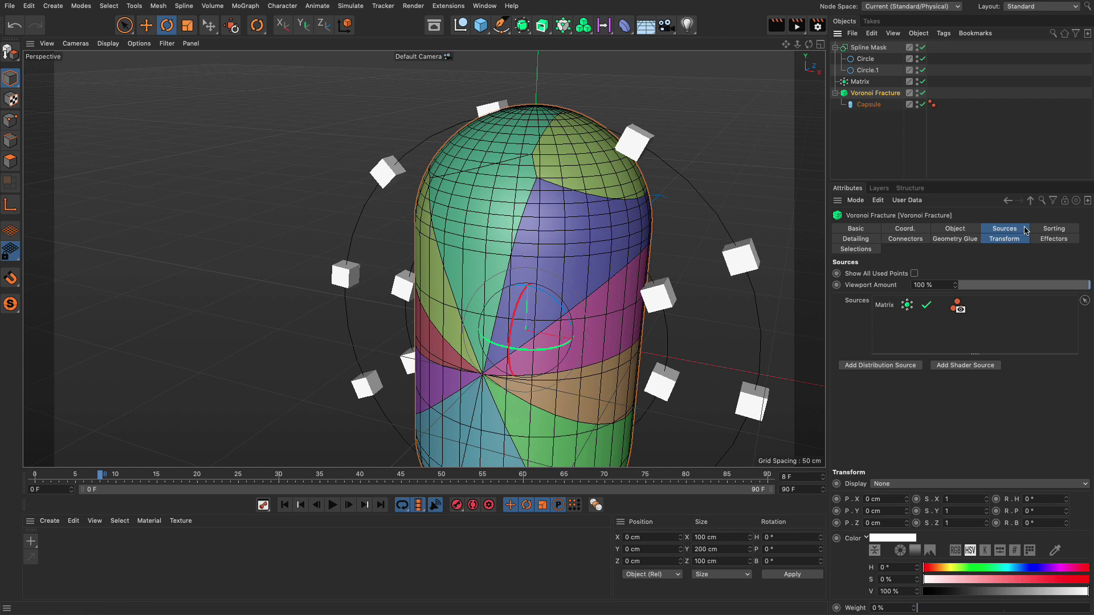
click(1005, 238)
click(902, 274)
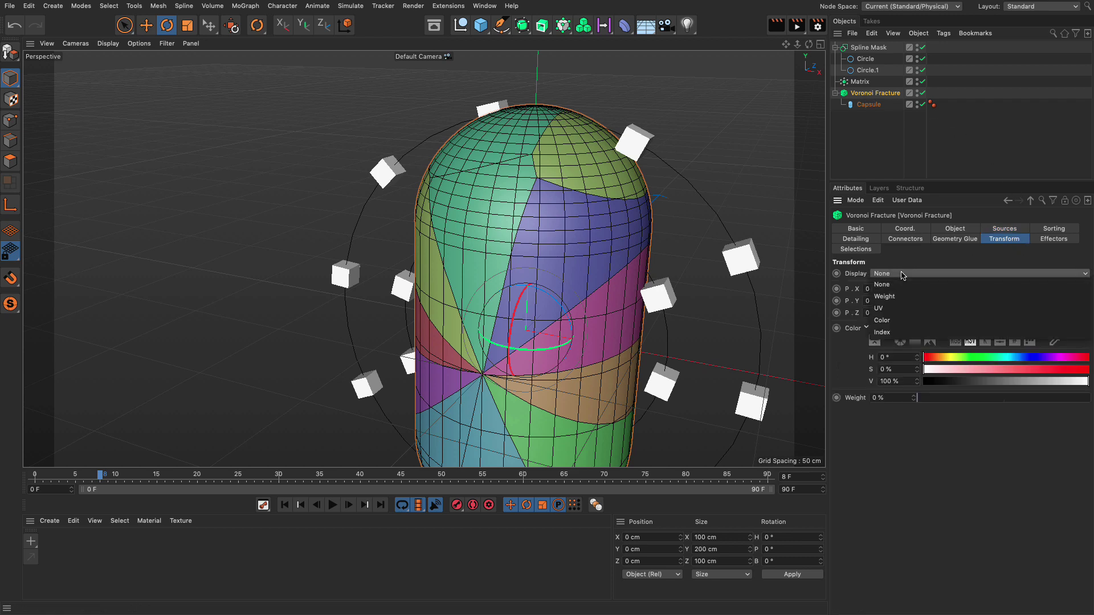
click(882, 332)
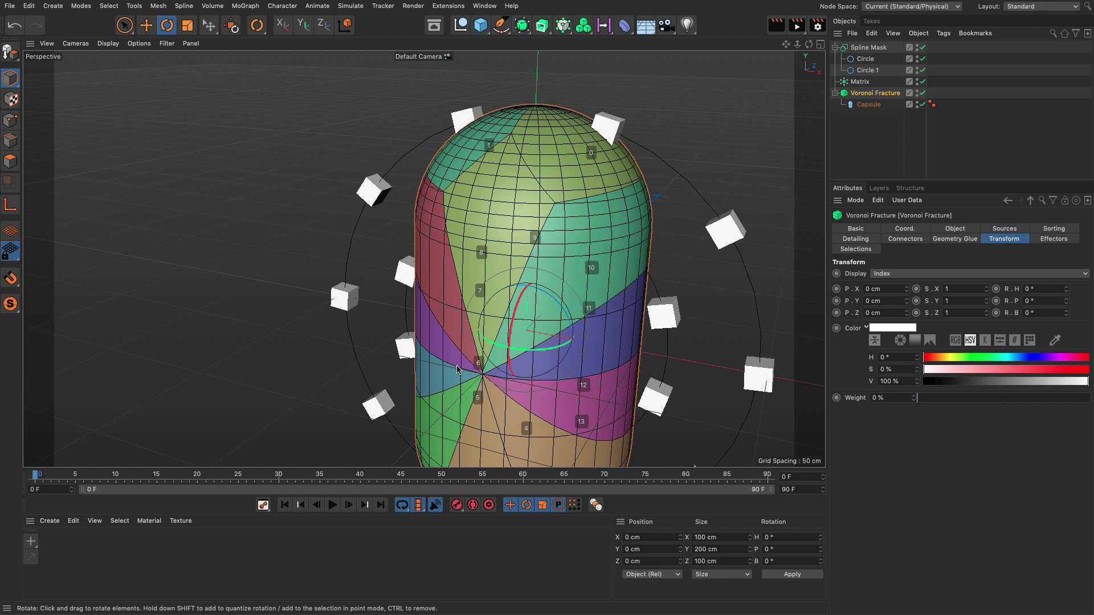
click(918, 274)
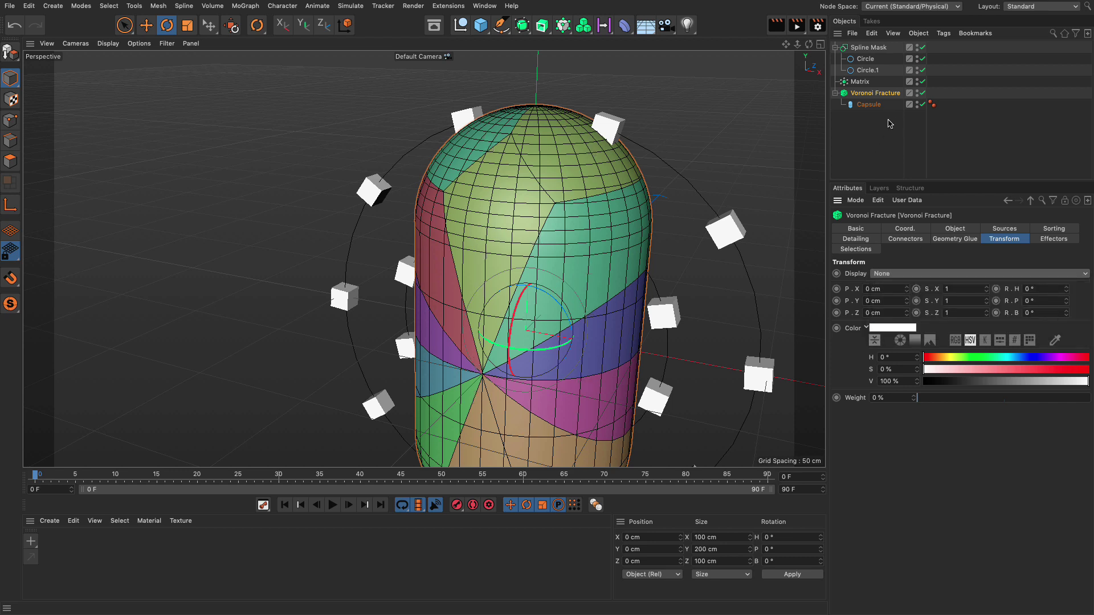
click(863, 81)
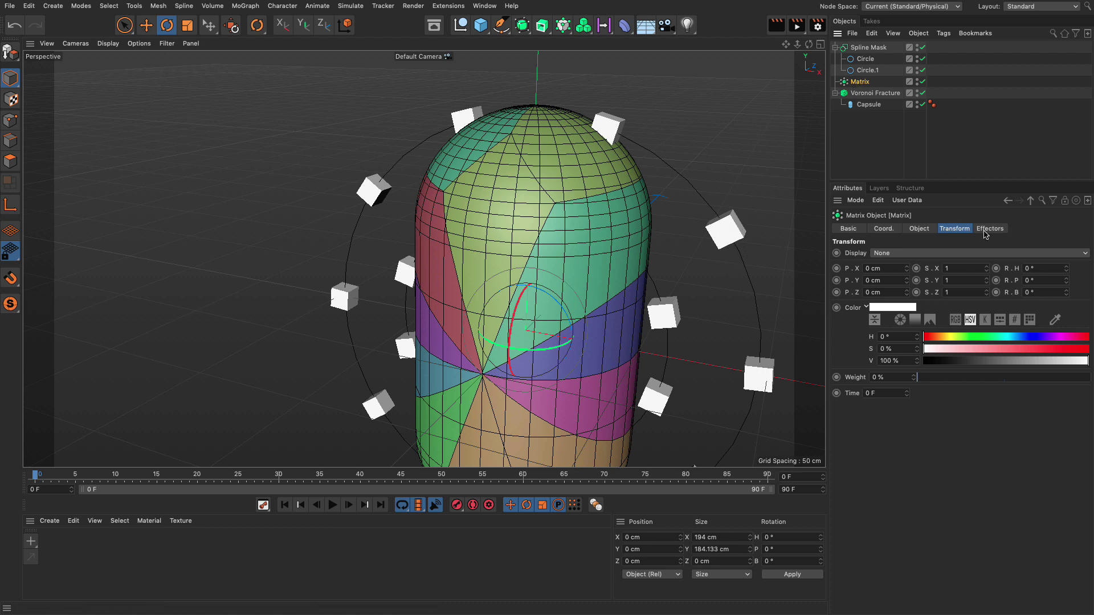
- Set the Matrix Transform Display to Weight and test the Weight slider, returning it to 0 %
click(898, 254)
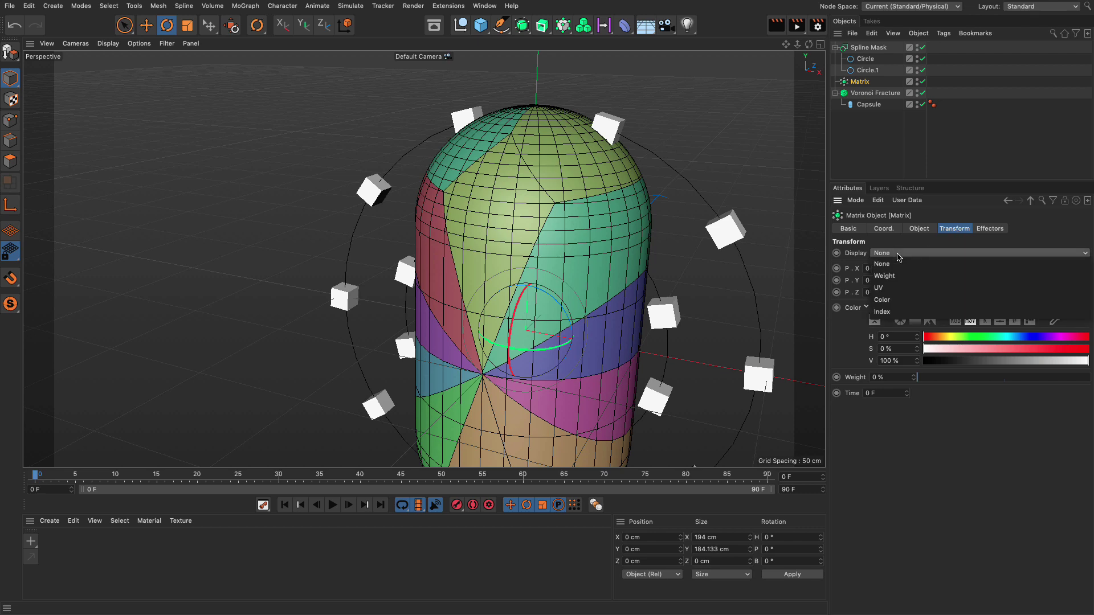
click(885, 275)
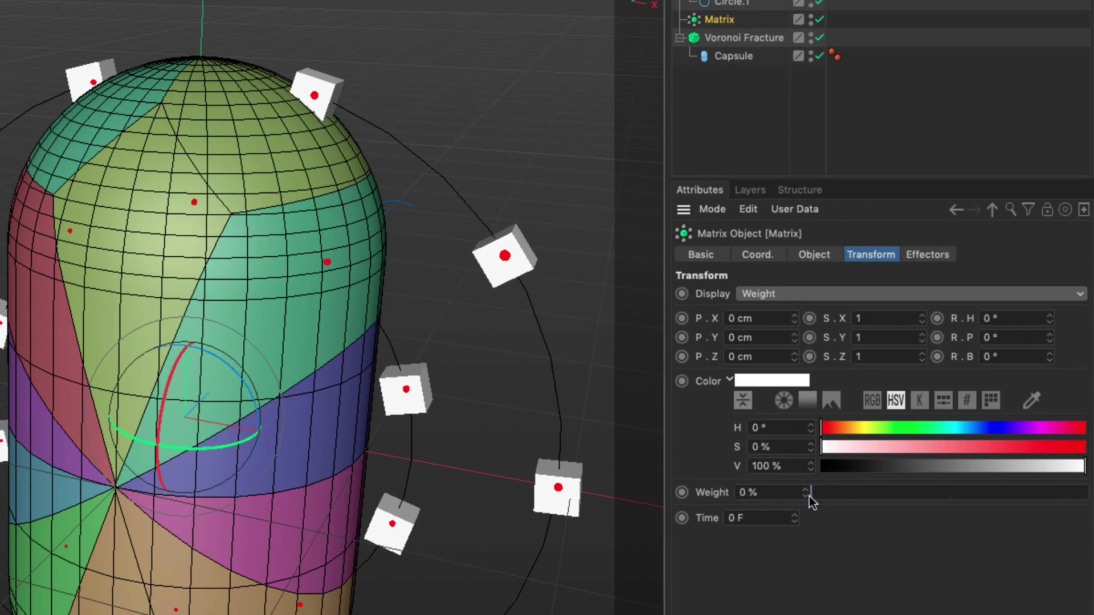
drag(823, 494, 1088, 505)
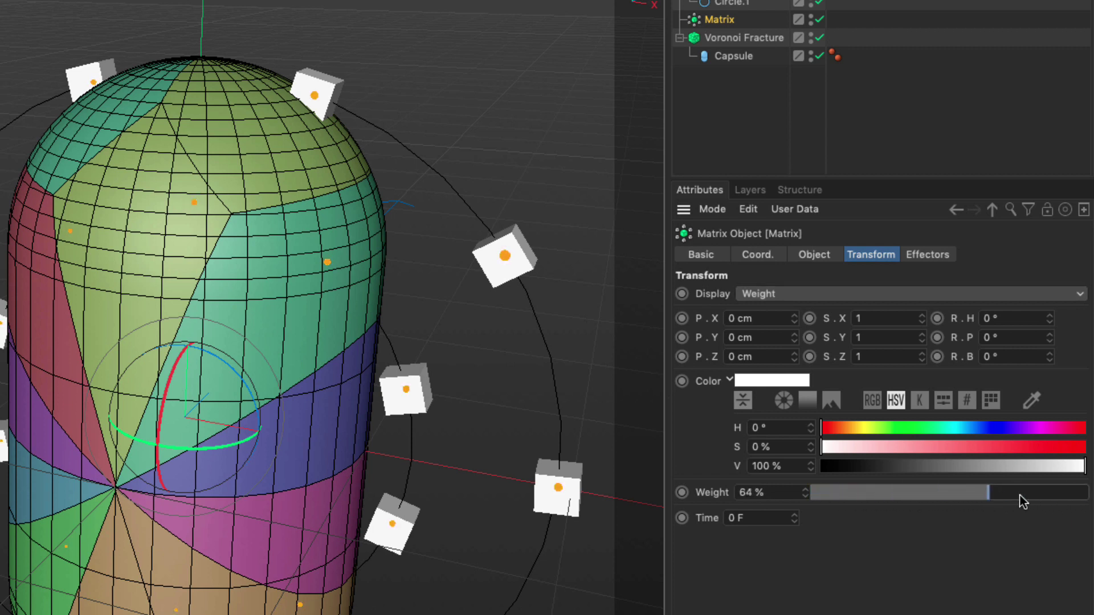
drag(1090, 505, 771, 496)
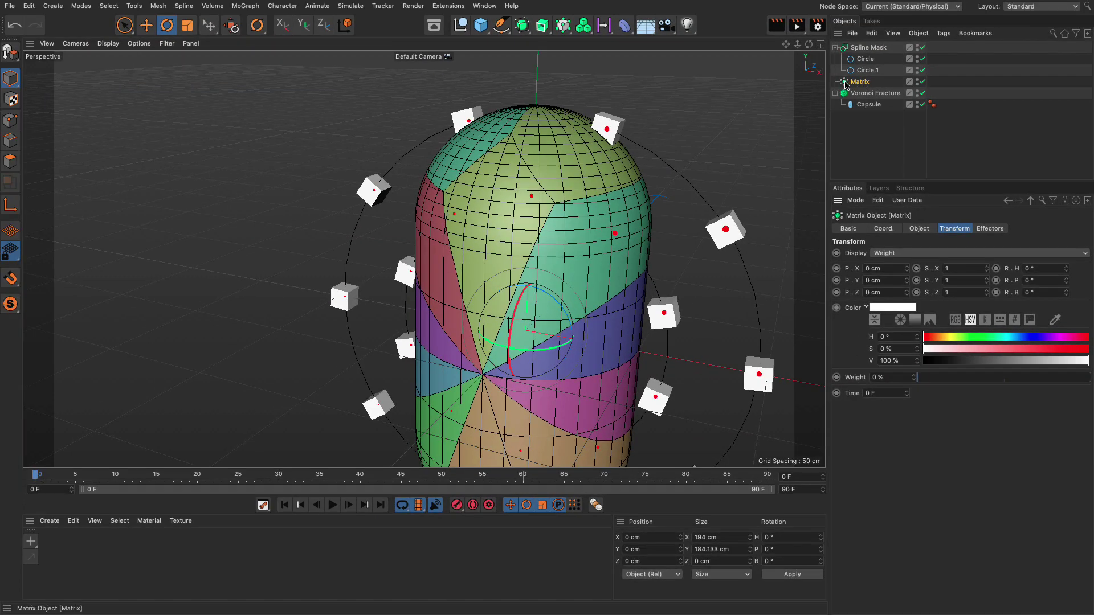
- Add a Step effector with Scale unchecked and 100 % Weight Transform, then hide the Capsule
click(245, 6)
mouse_move(257, 23)
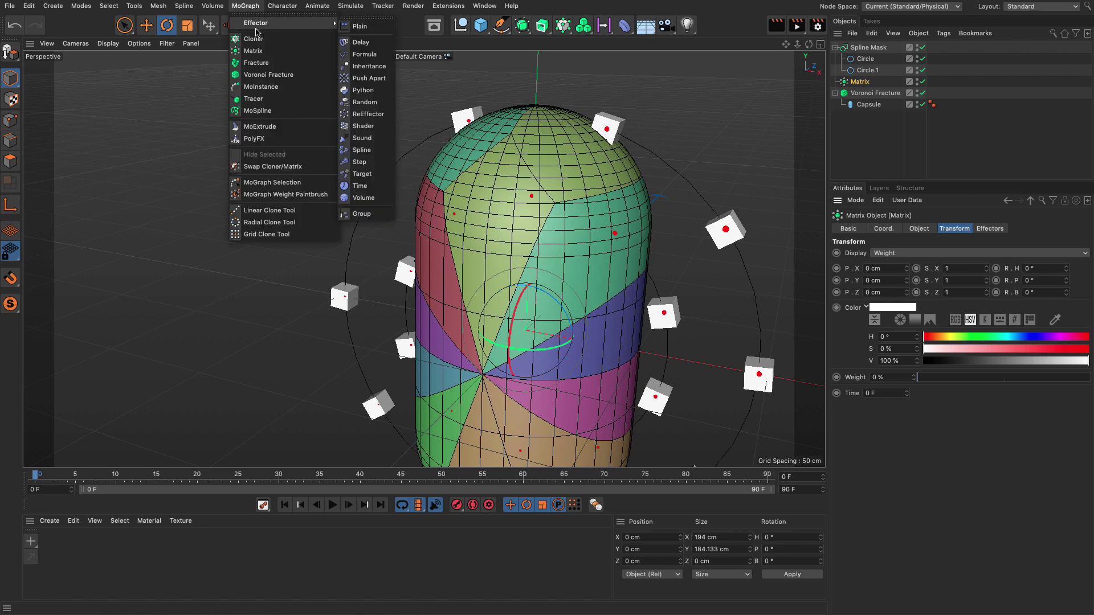
click(360, 164)
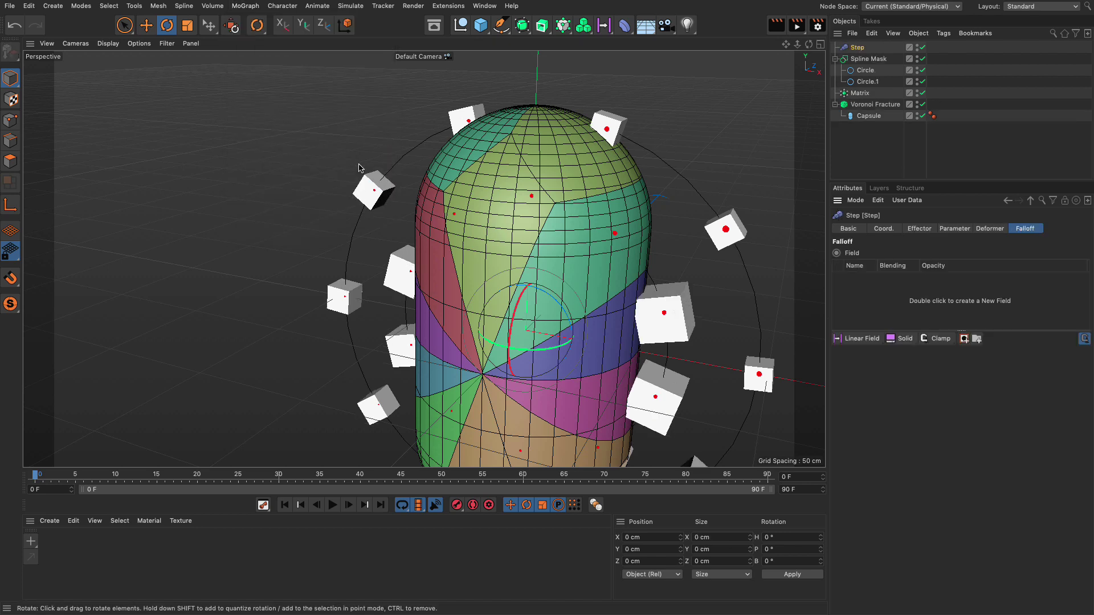
click(955, 228)
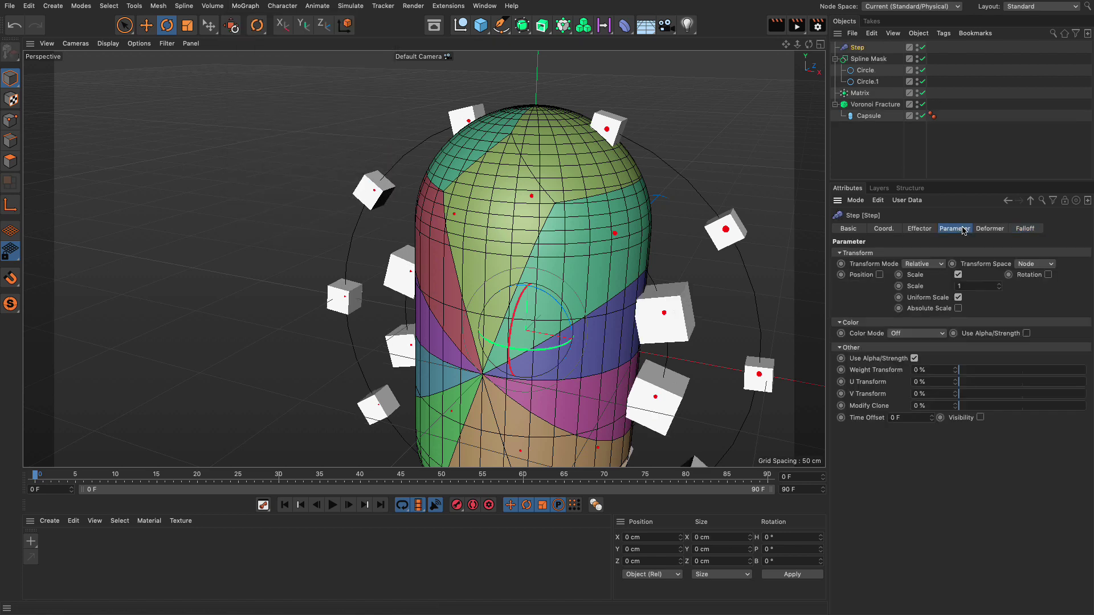
click(959, 274)
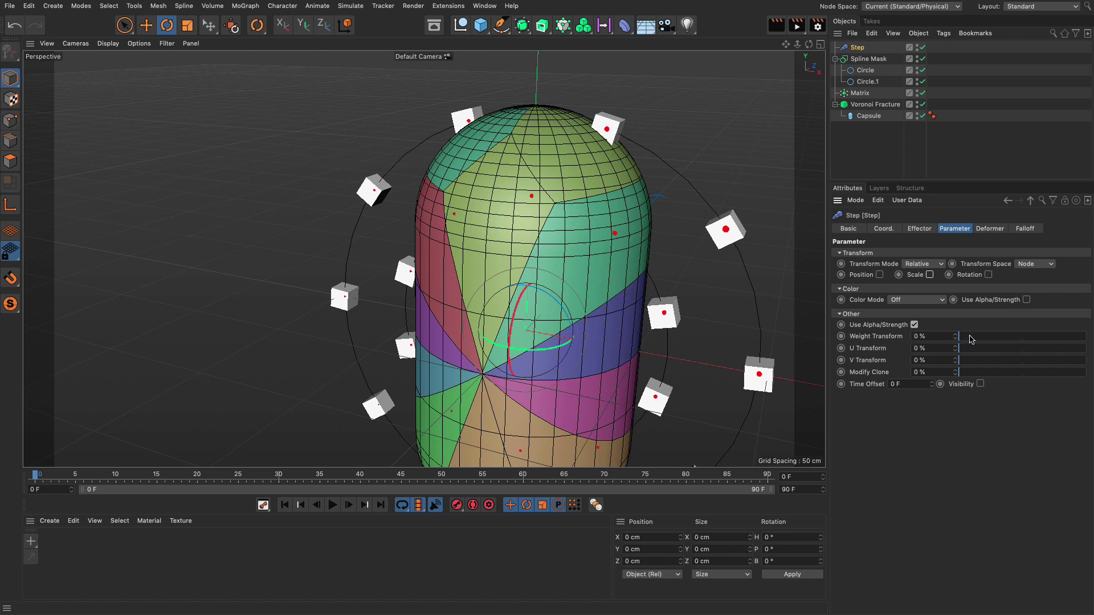
drag(958, 337, 1086, 338)
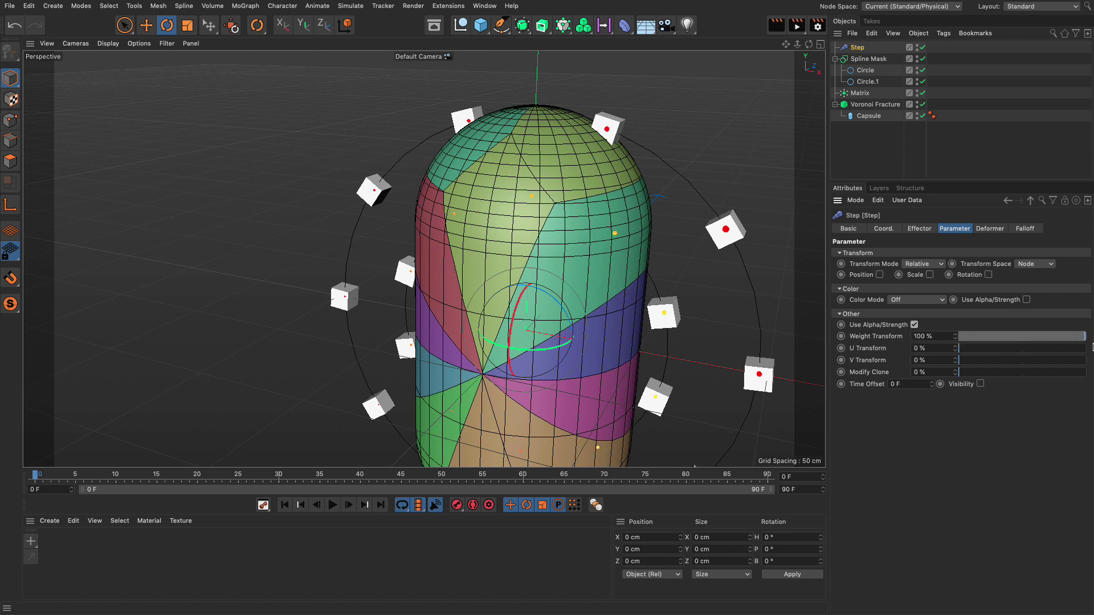
click(926, 115)
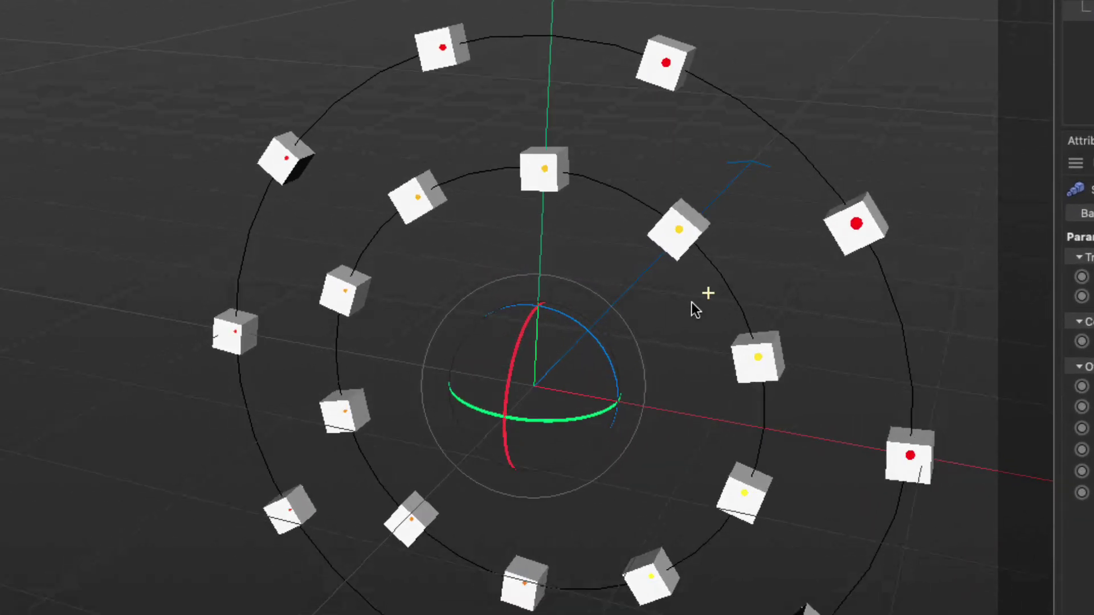
mouse_move(693, 307)
alt+mouse_down()
mouse_move(690, 345)
mouse_move(788, 249)
alt+mouse_up()
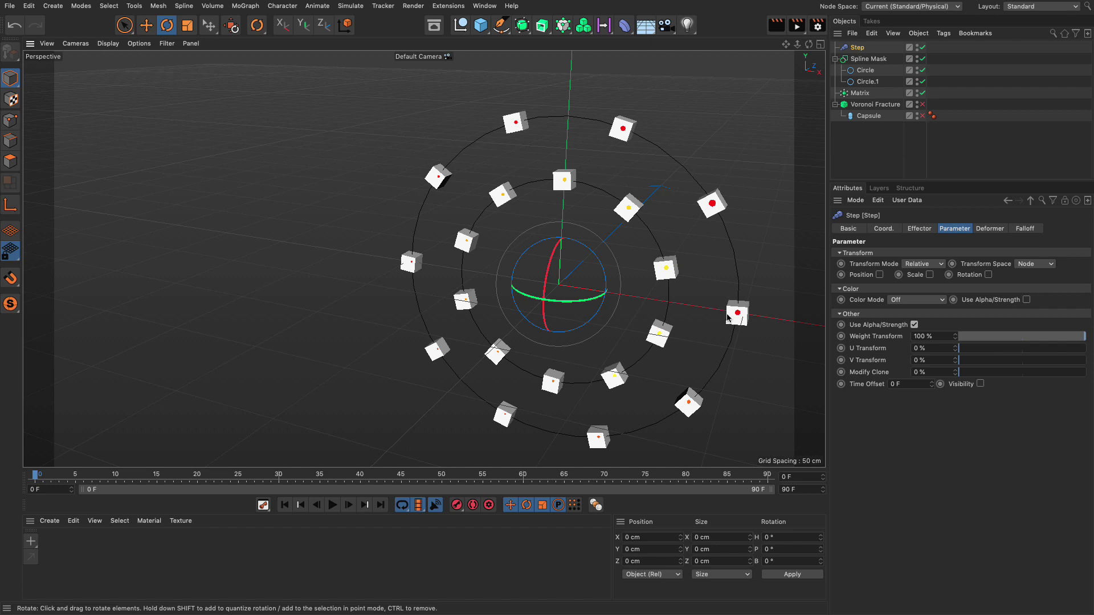
- Re-enable Voronoi Fracture and add a Plain effector with Position unchecked, showing its falloff fields
click(923, 105)
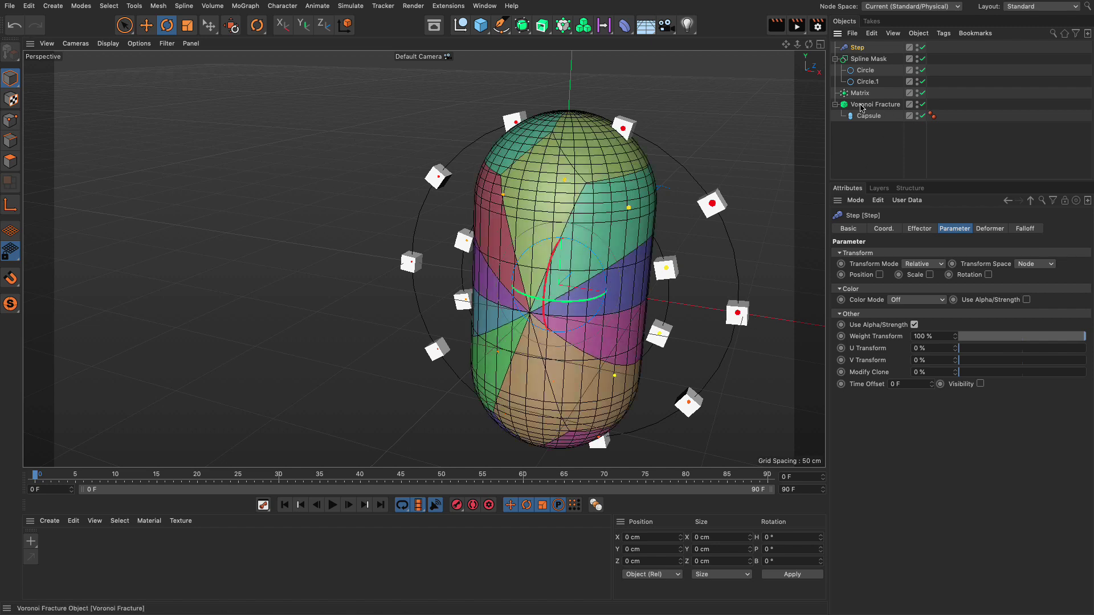
click(864, 104)
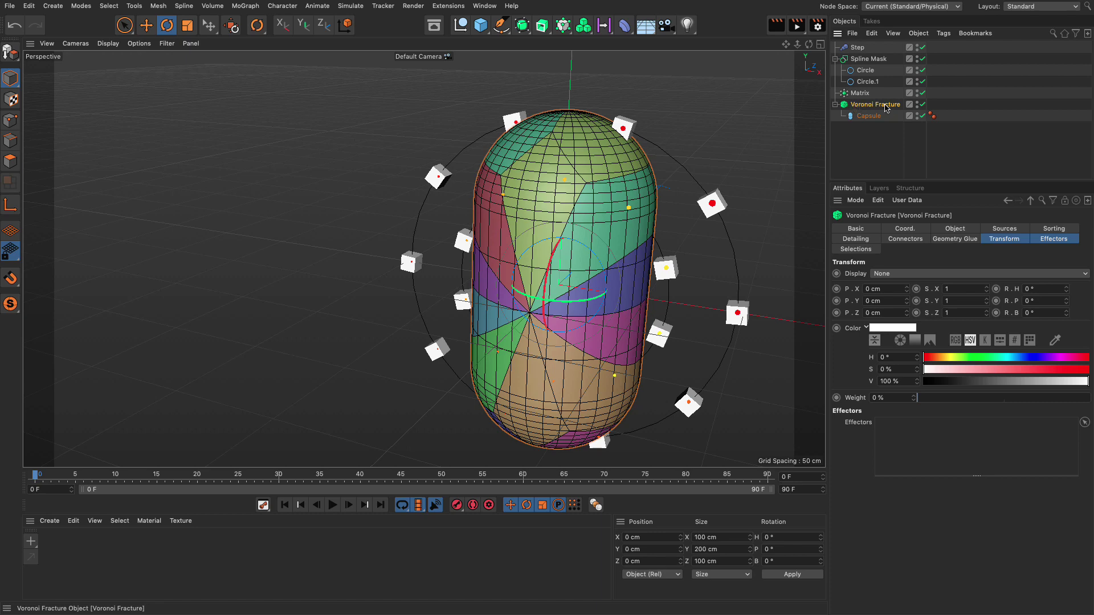
click(246, 6)
mouse_move(256, 23)
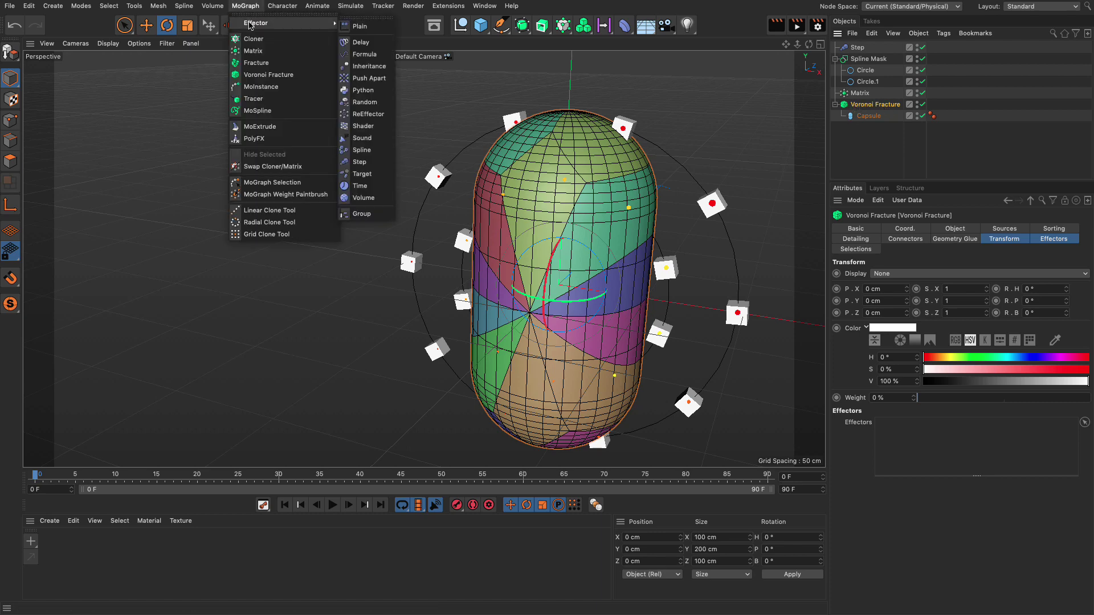
click(354, 27)
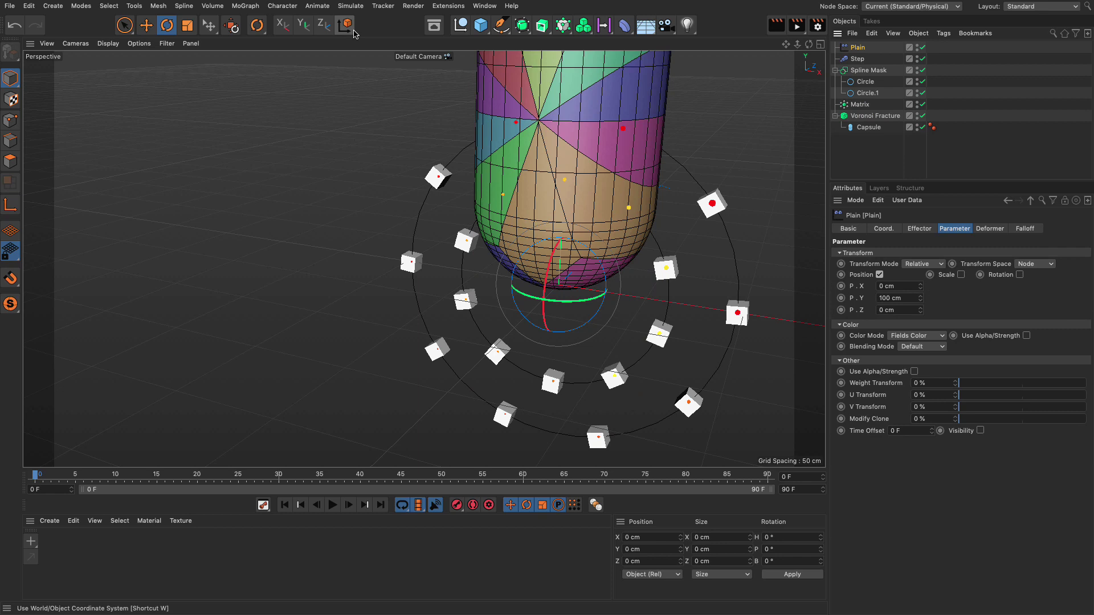
click(880, 274)
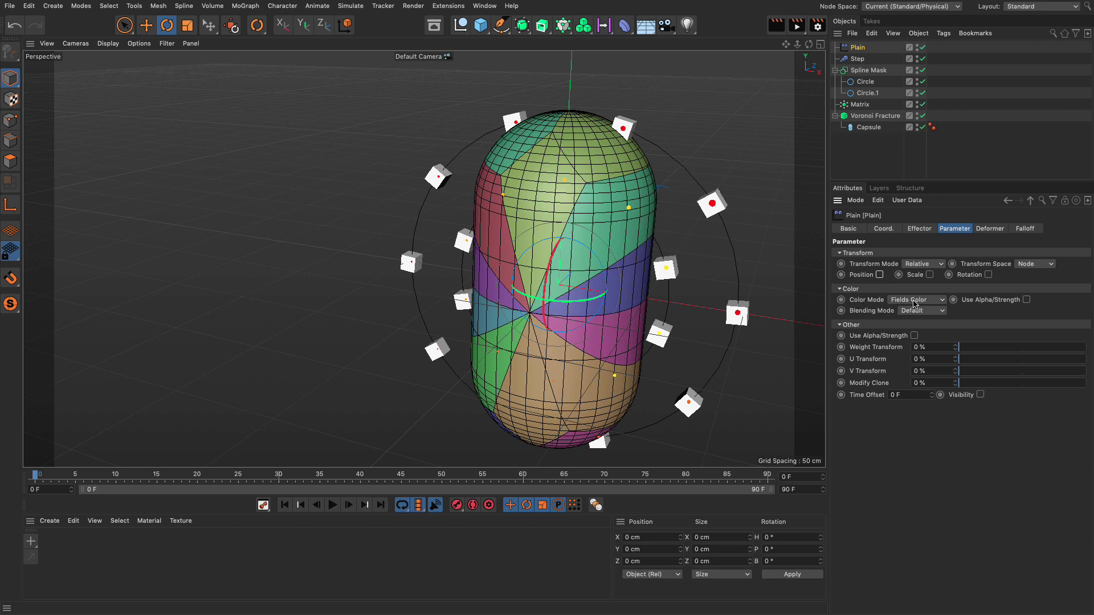
click(1025, 229)
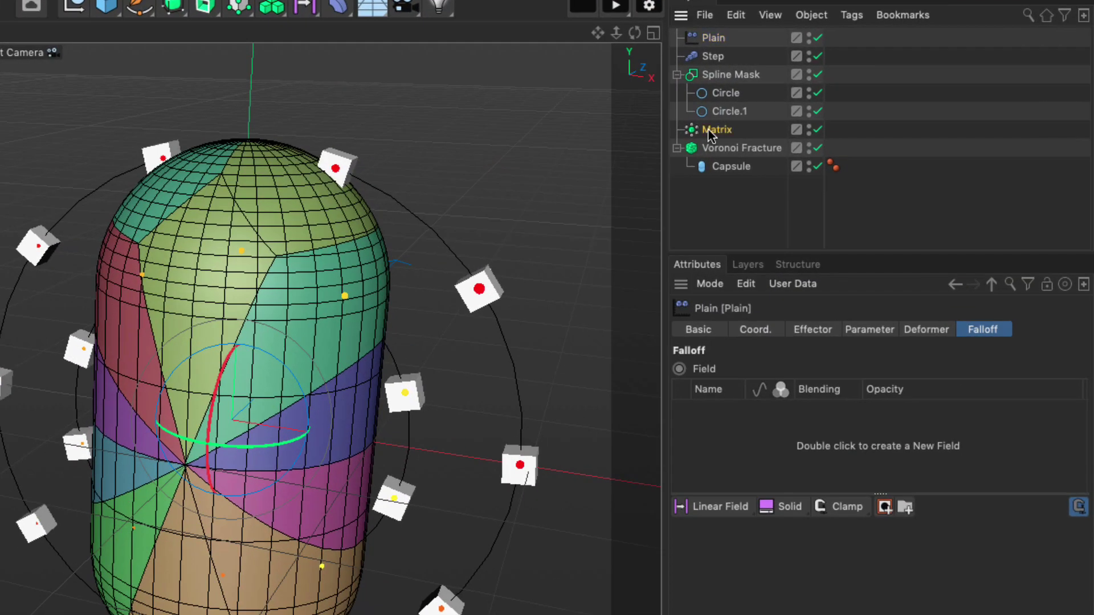
- Add the Matrix to the Plain effector's falloff as a MoGraph Object field
drag(716, 131, 740, 446)
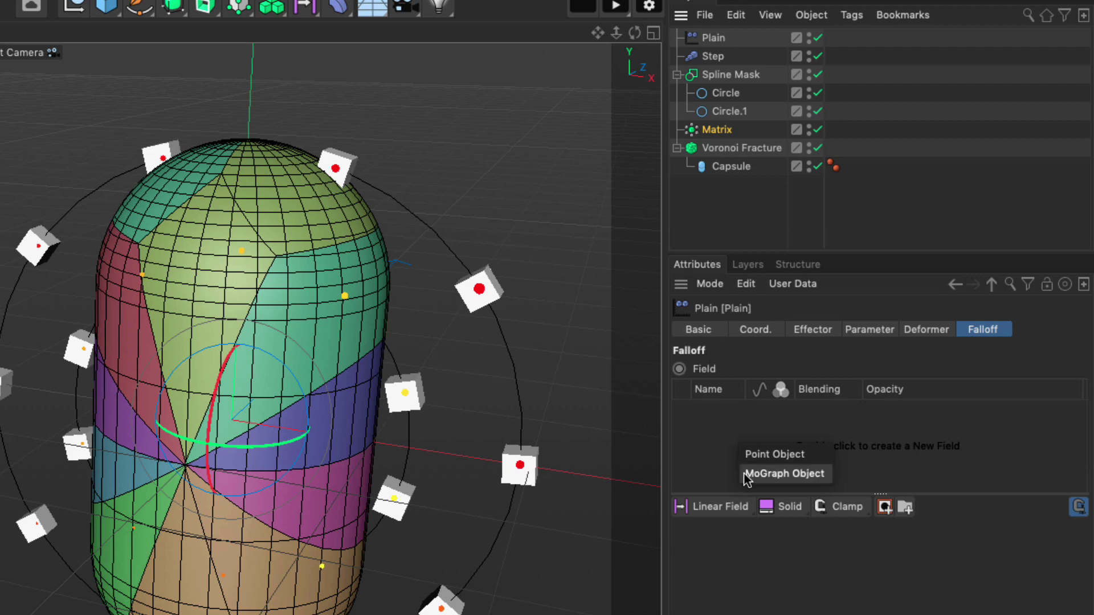
click(785, 474)
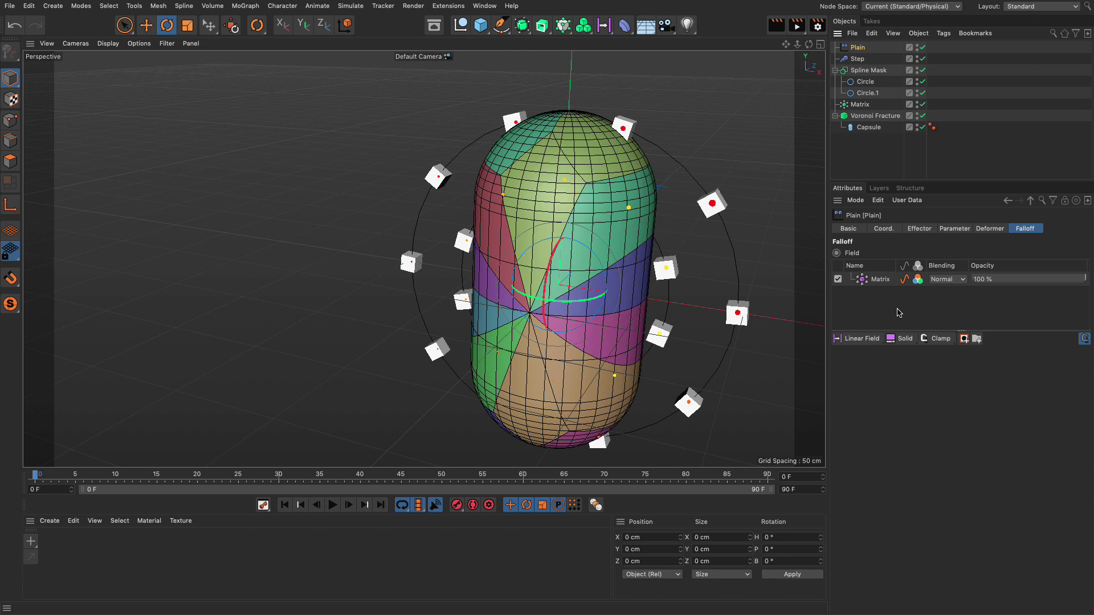
- Turn off the Matrix field's value influence and uncheck Colorize Fragments on Voronoi Fracture
click(905, 279)
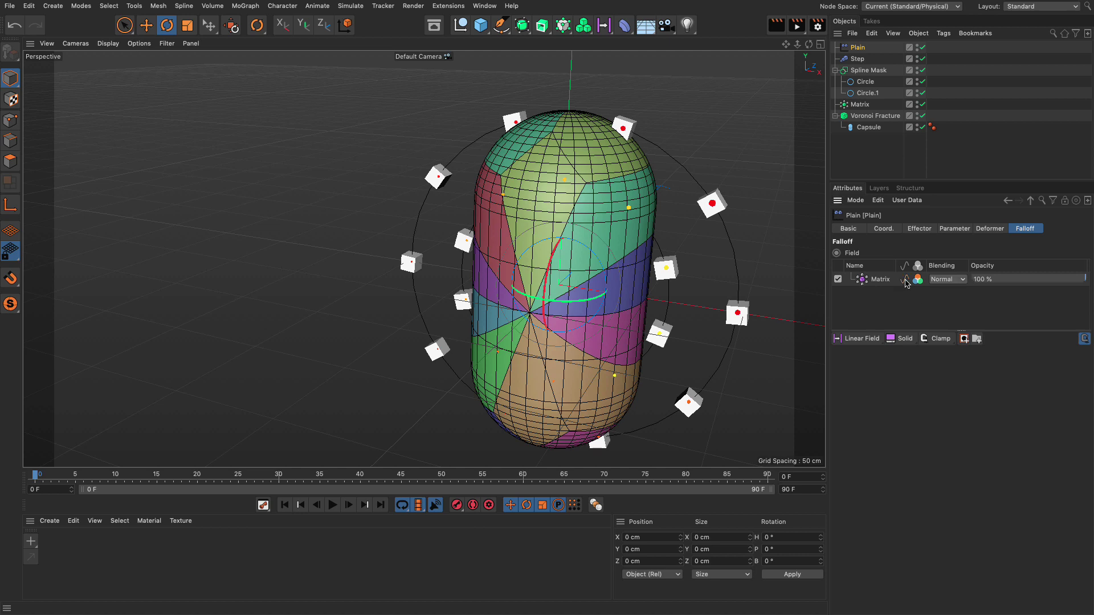
click(870, 117)
click(955, 228)
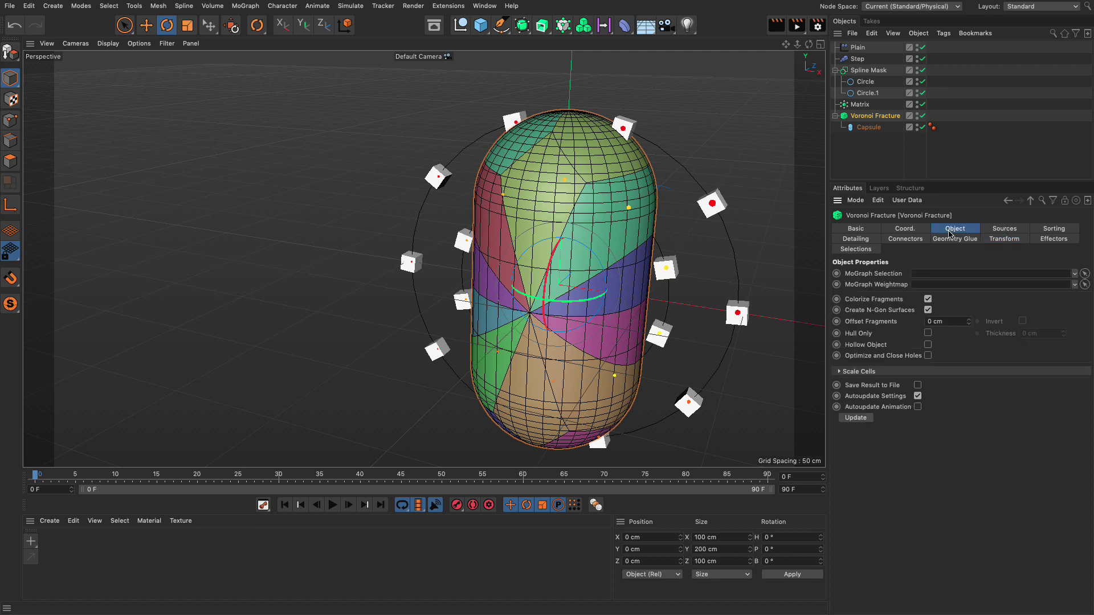
click(929, 299)
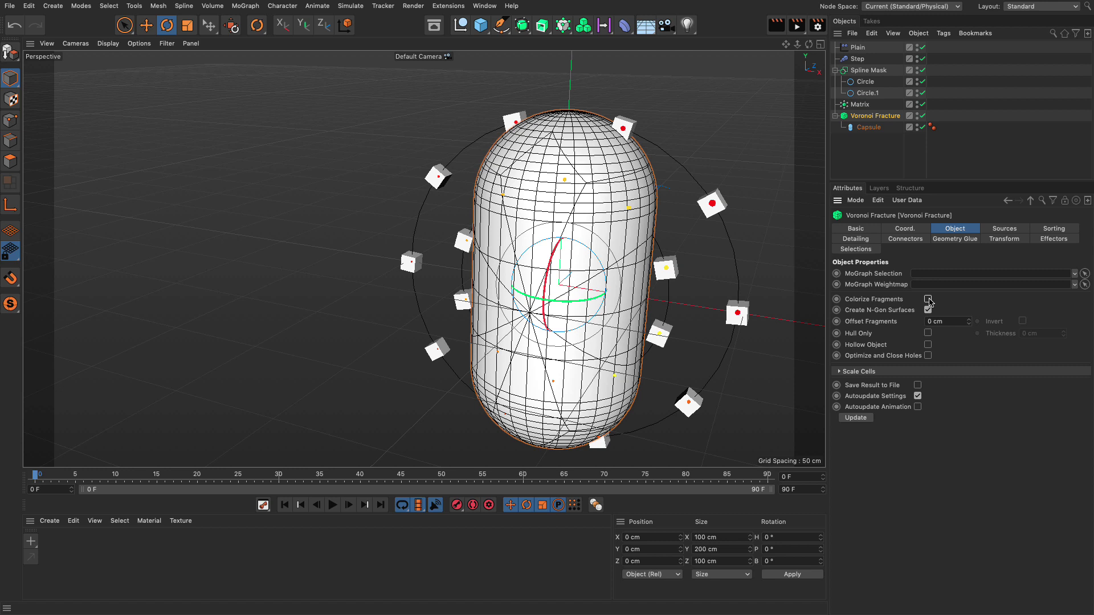
- Rename the Plain effector to Plain Color and bring up its Matrix field layer's remapping options
click(859, 48)
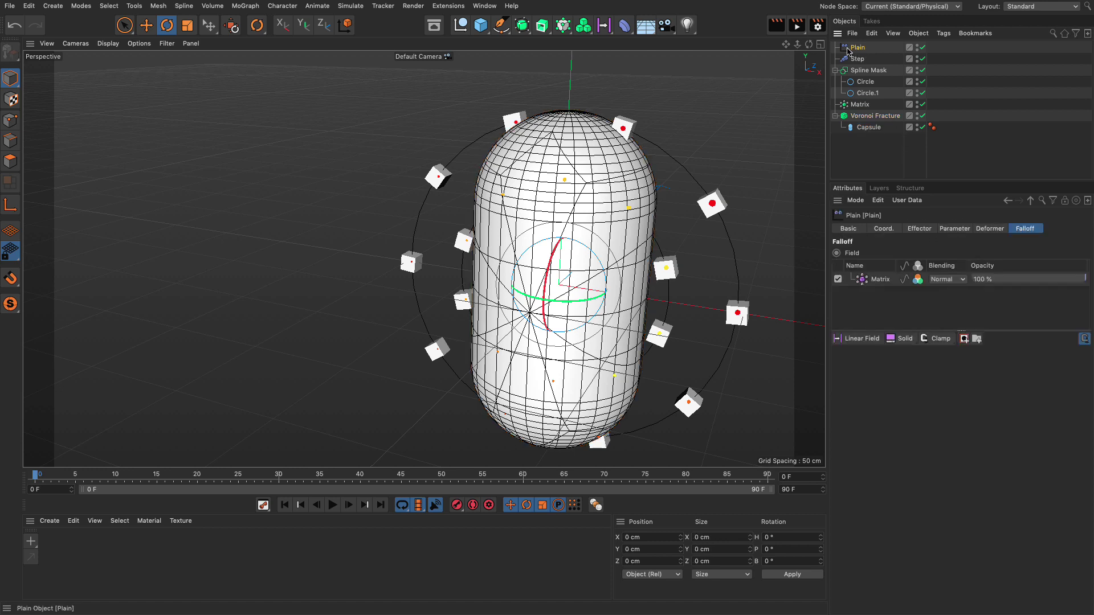
double_click(858, 48)
text(Color)
key(Return)
click(879, 279)
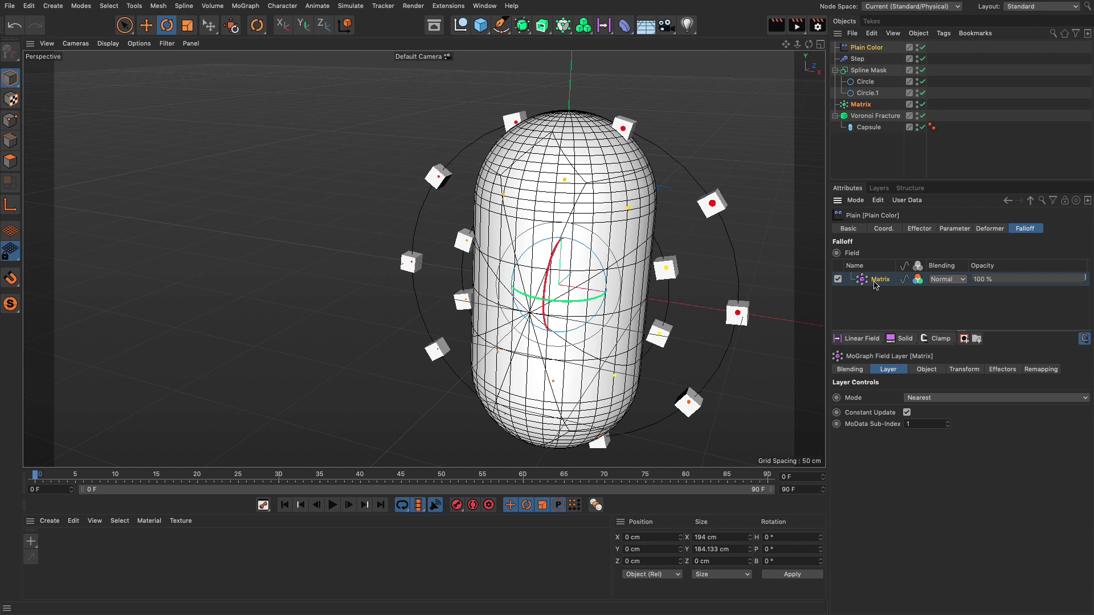
click(1041, 369)
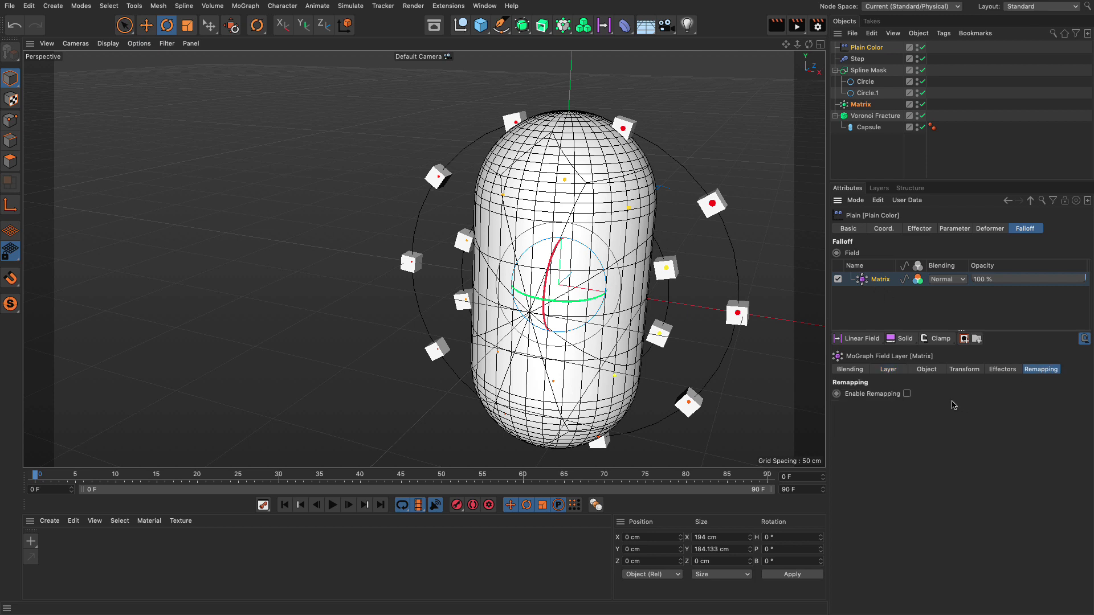
- Enable remapping on the Matrix field and set its Color Remap mode to Gradient
click(908, 394)
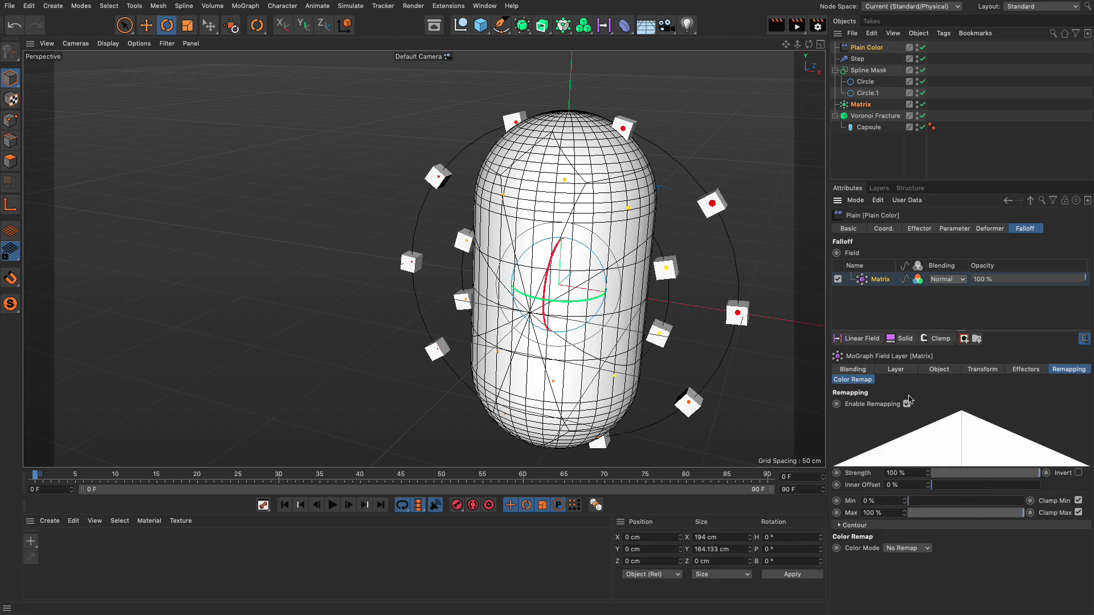
click(855, 380)
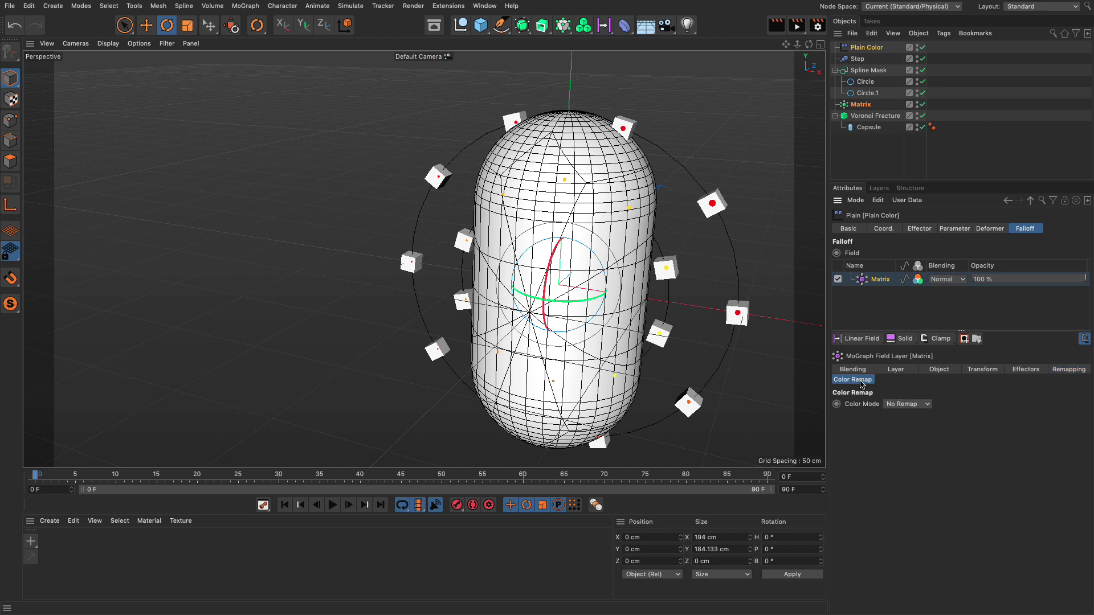
click(904, 403)
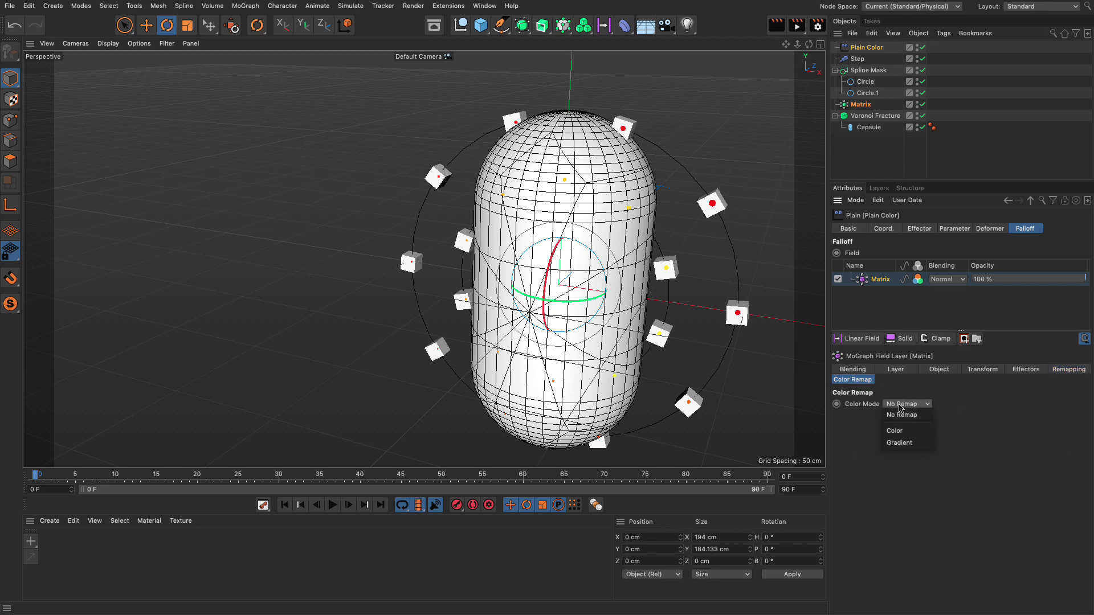
click(907, 443)
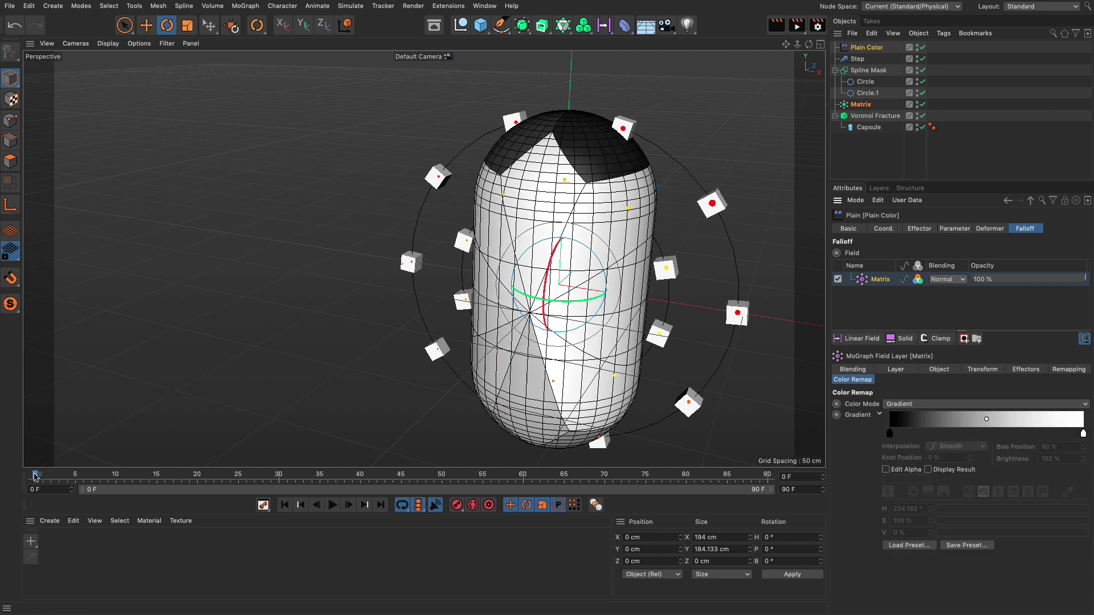
- Scrub to frame 16, then play and stop the animation to preview the colouring
drag(36, 478, 168, 484)
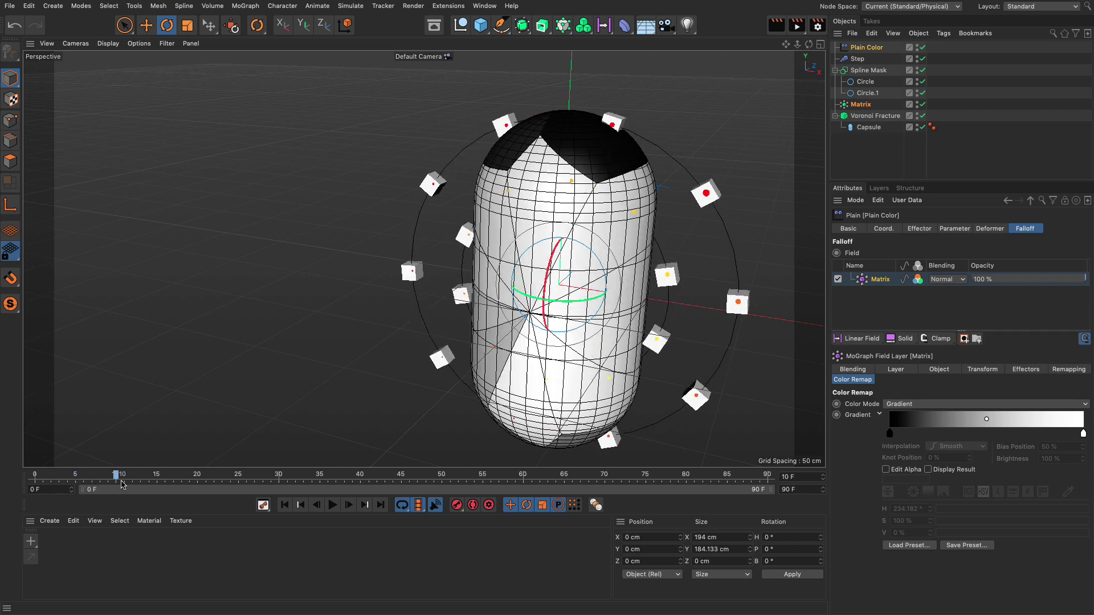
click(333, 505)
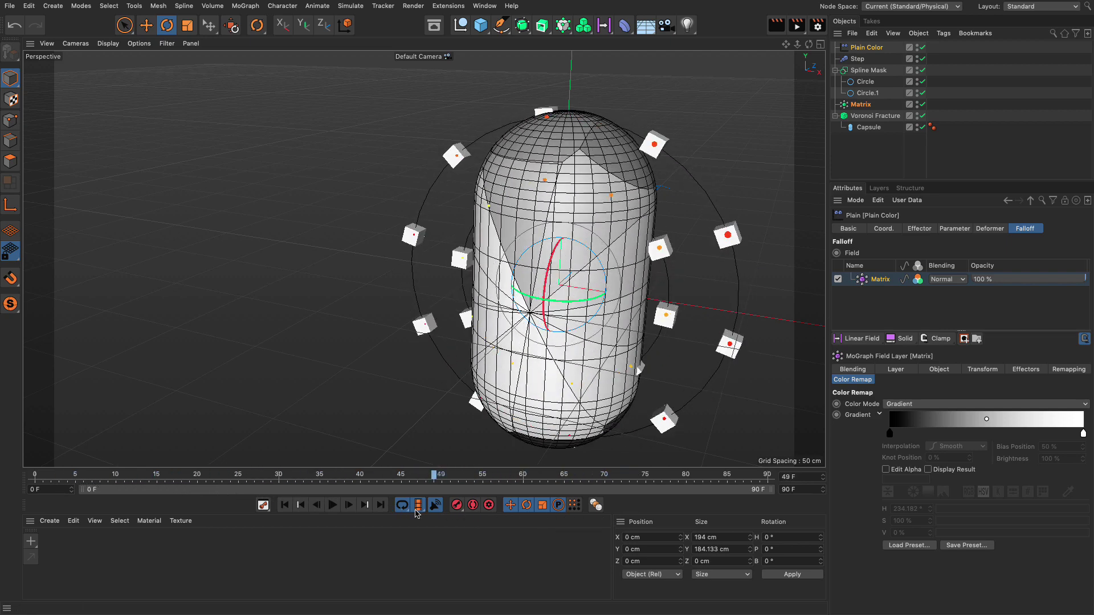
click(262, 505)
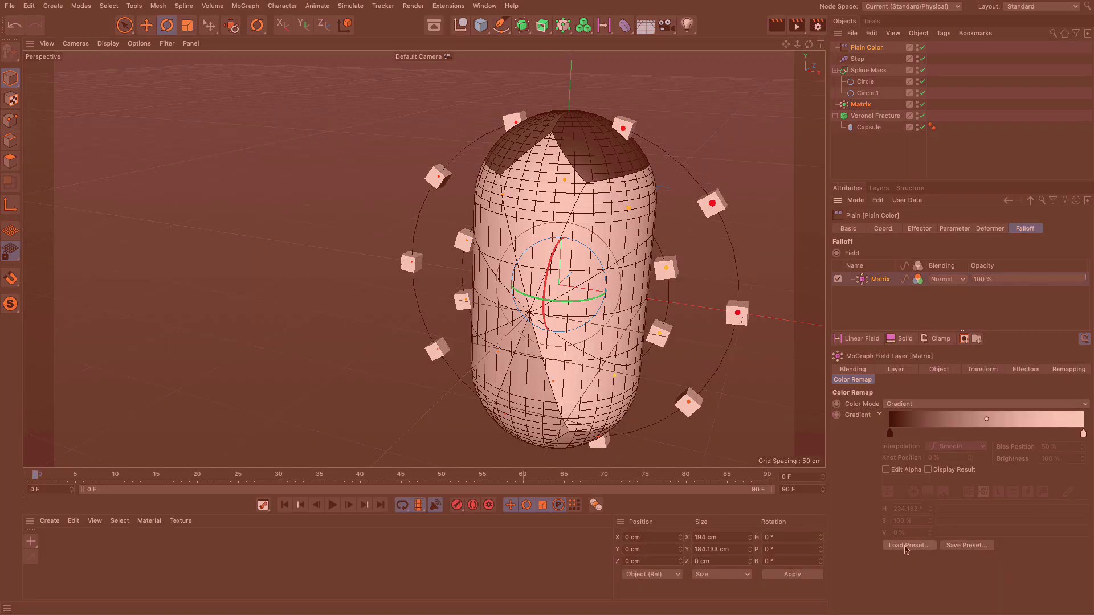
click(909, 544)
click(776, 386)
drag(36, 480, 356, 486)
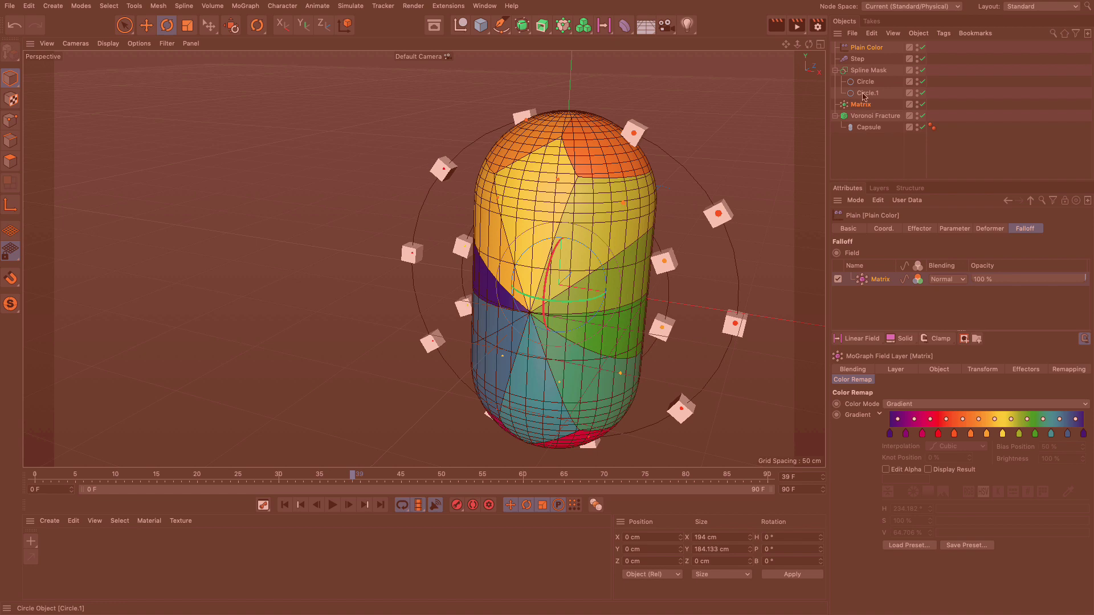
click(866, 93)
mouse_move(356, 479)
mouse_down()
mouse_move(326, 479)
mouse_move(385, 479)
mouse_up()
key(shift+f)
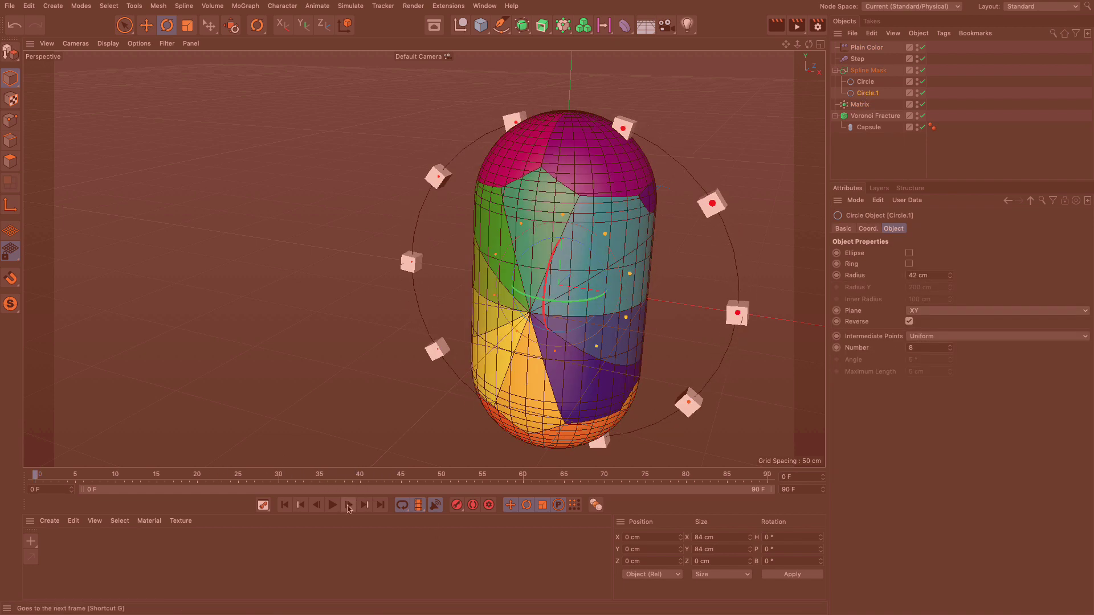
click(340, 509)
click(225, 477)
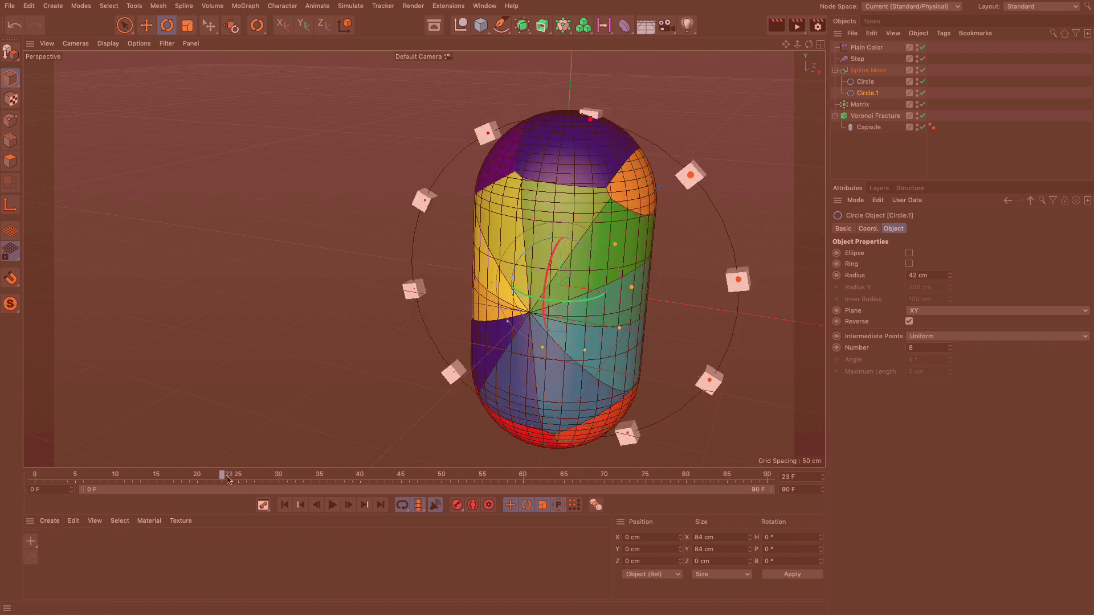
drag(225, 477, 210, 477)
key(shift+f)
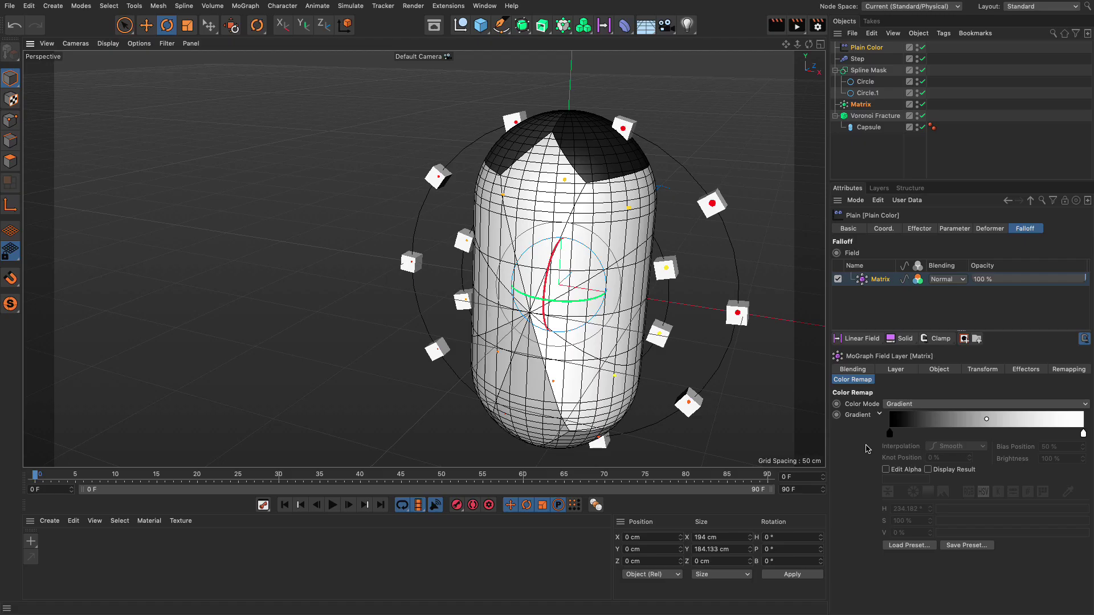
- Set the Voronoi Fracture's Offset Fragments to 5 cm, then reduce it to 2 cm
click(872, 116)
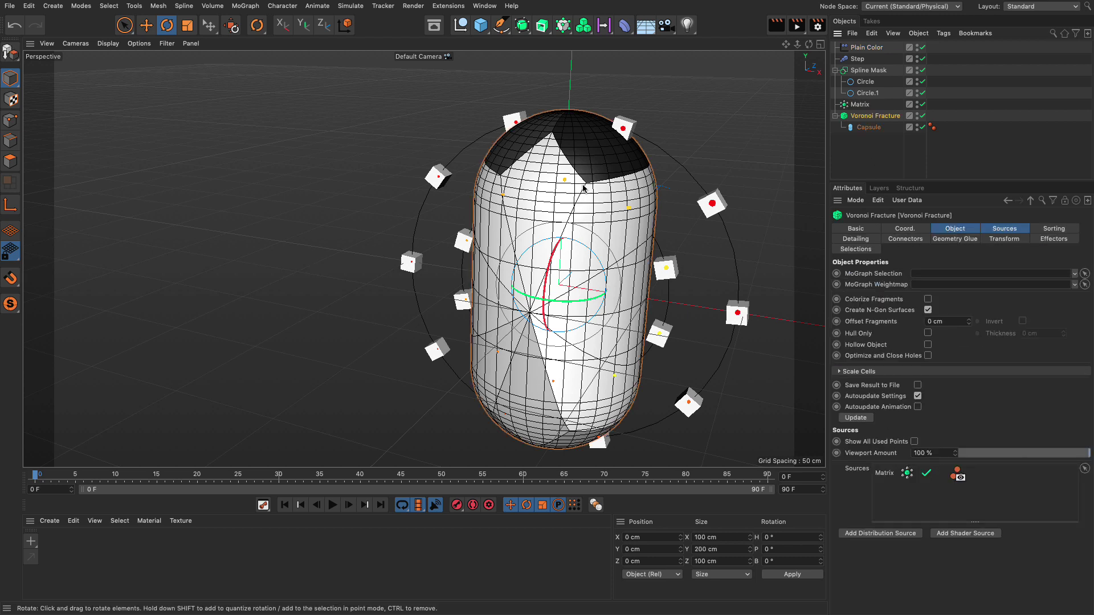
click(954, 228)
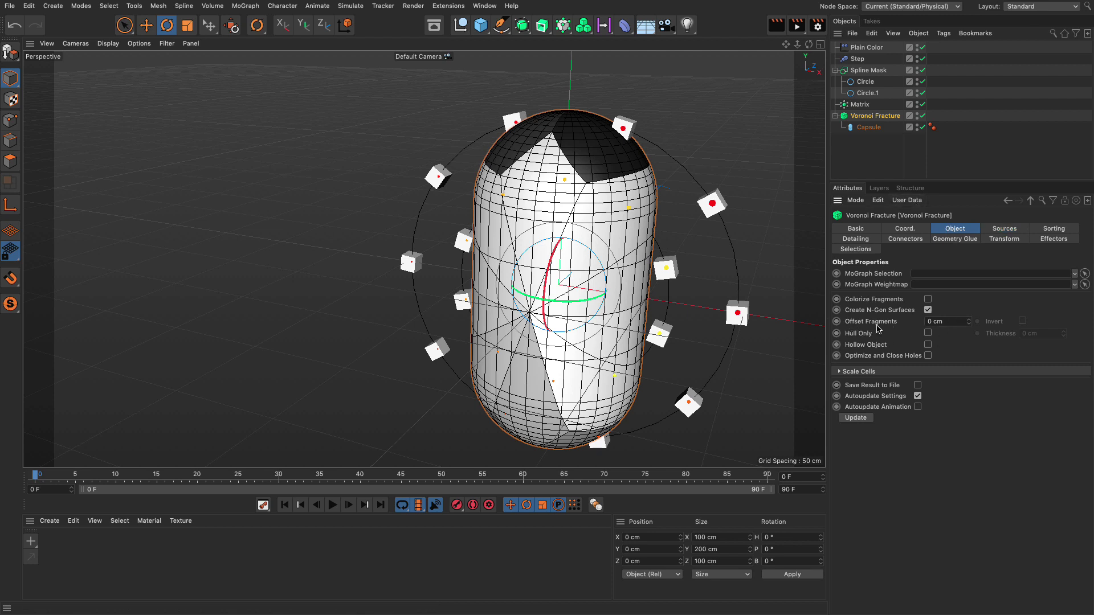
double_click(936, 321)
text(5)
key(Return)
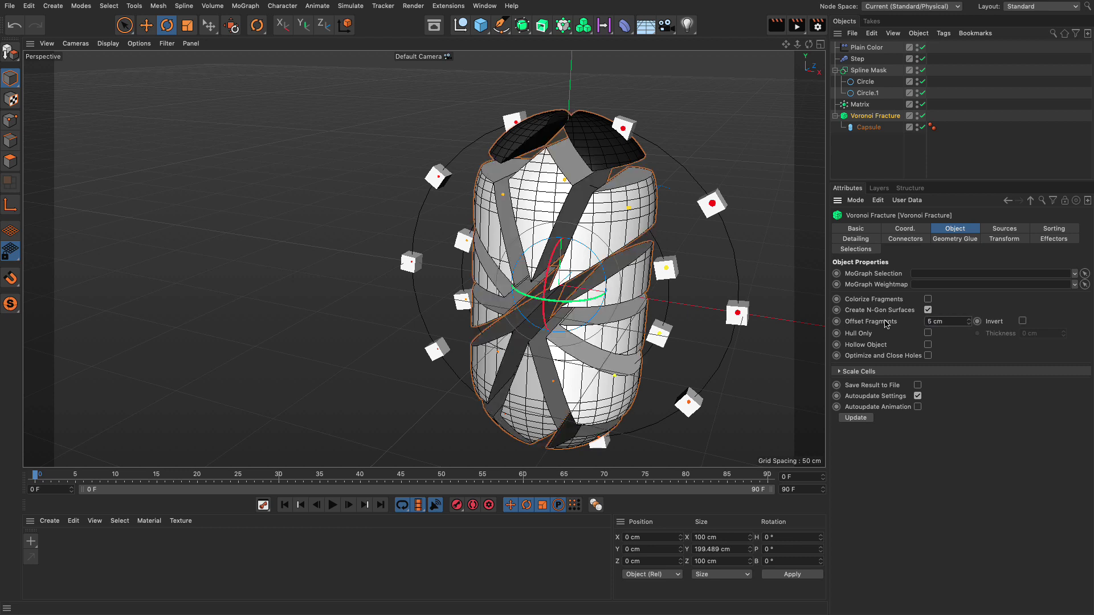
double_click(940, 322)
text(2)
key(Return)
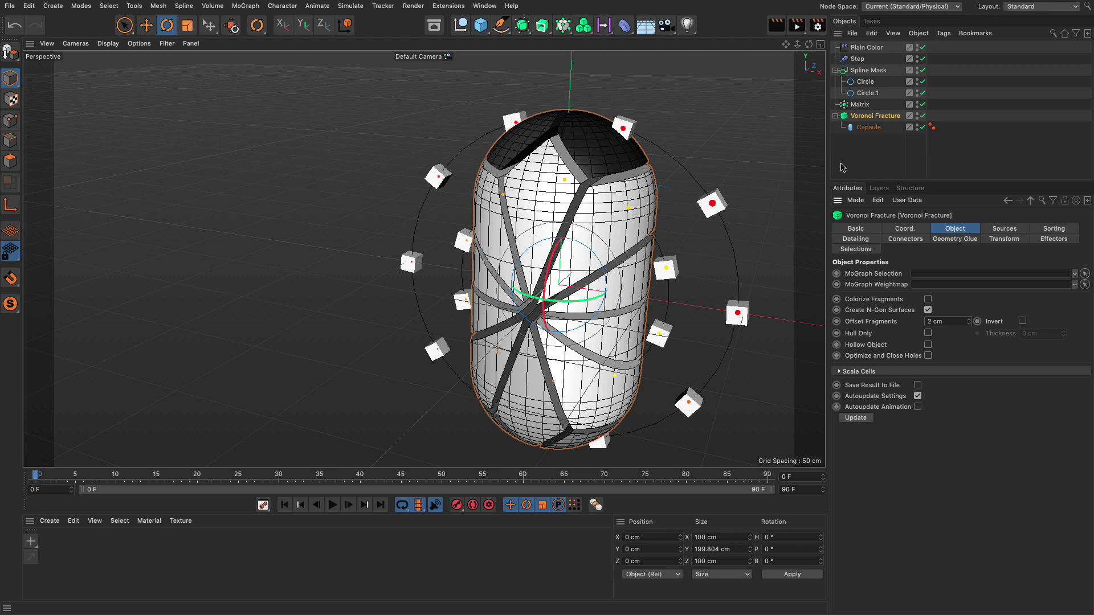
- Move Plain Color directly above Voronoi Fracture, apply a rainbow gradient preset, and scrub to preview
click(863, 48)
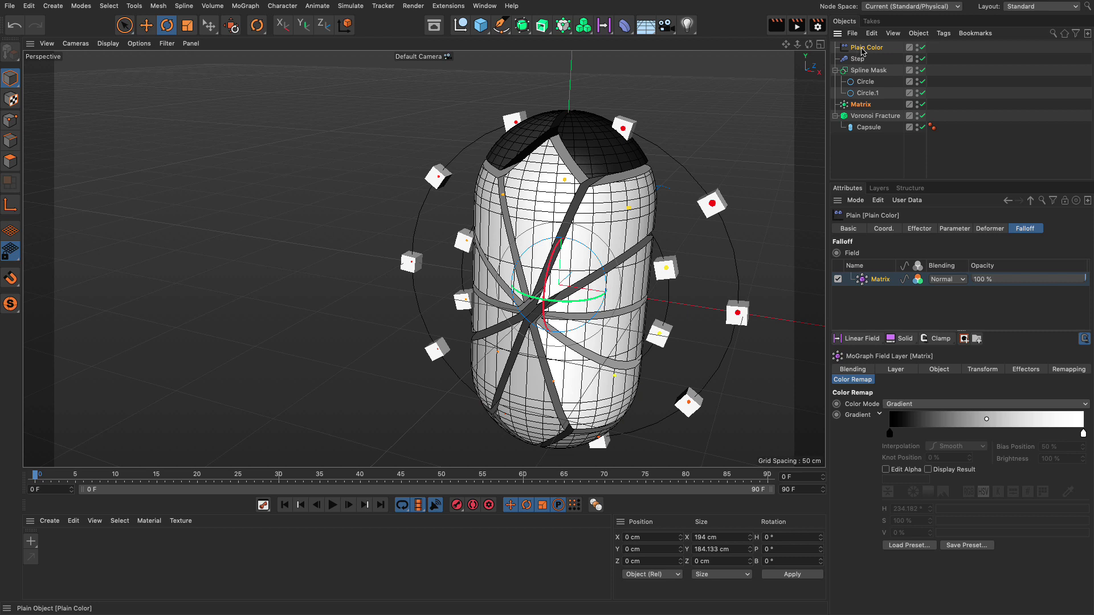
drag(862, 49, 870, 111)
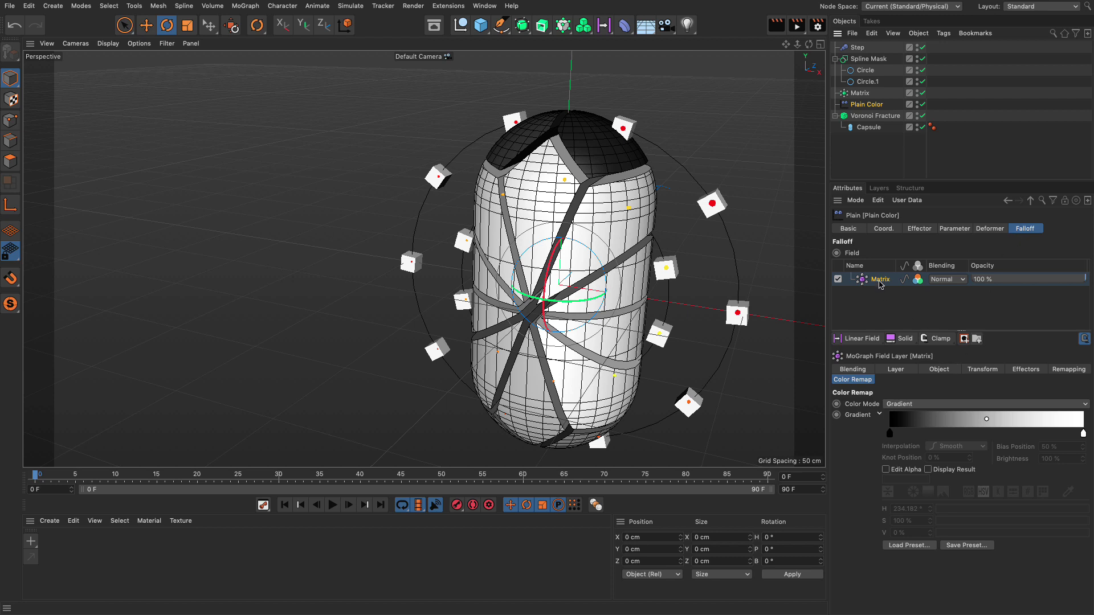
click(911, 547)
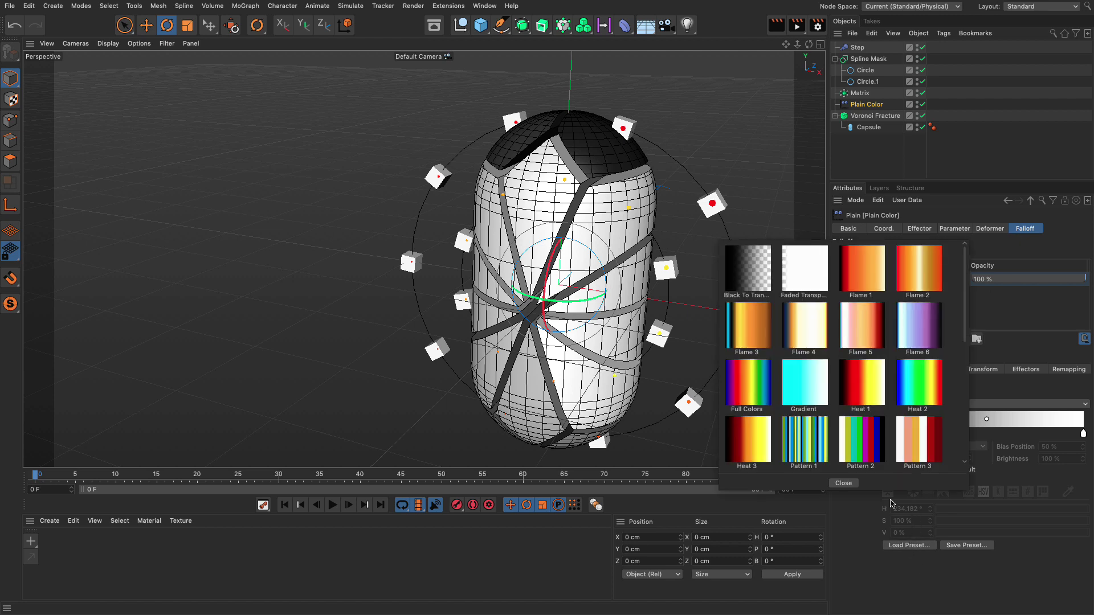
click(816, 384)
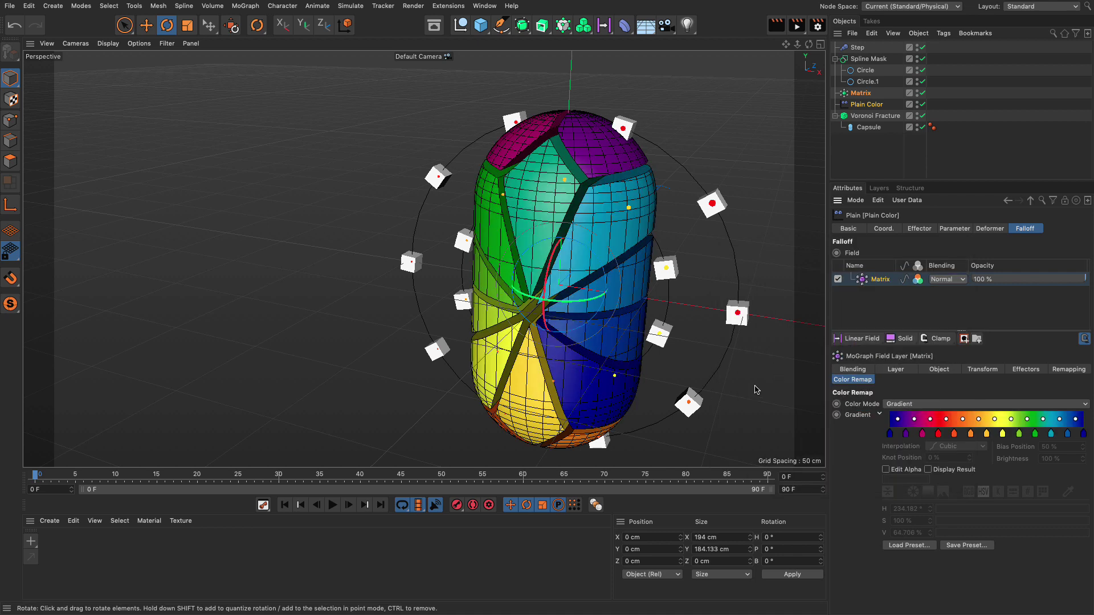
mouse_move(257, 477)
mouse_down()
mouse_move(196, 478)
mouse_move(714, 478)
mouse_move(34, 477)
mouse_up()
- Hide the Matrix points and Spline Mask circles in the viewport, then preview the animation
click(919, 94)
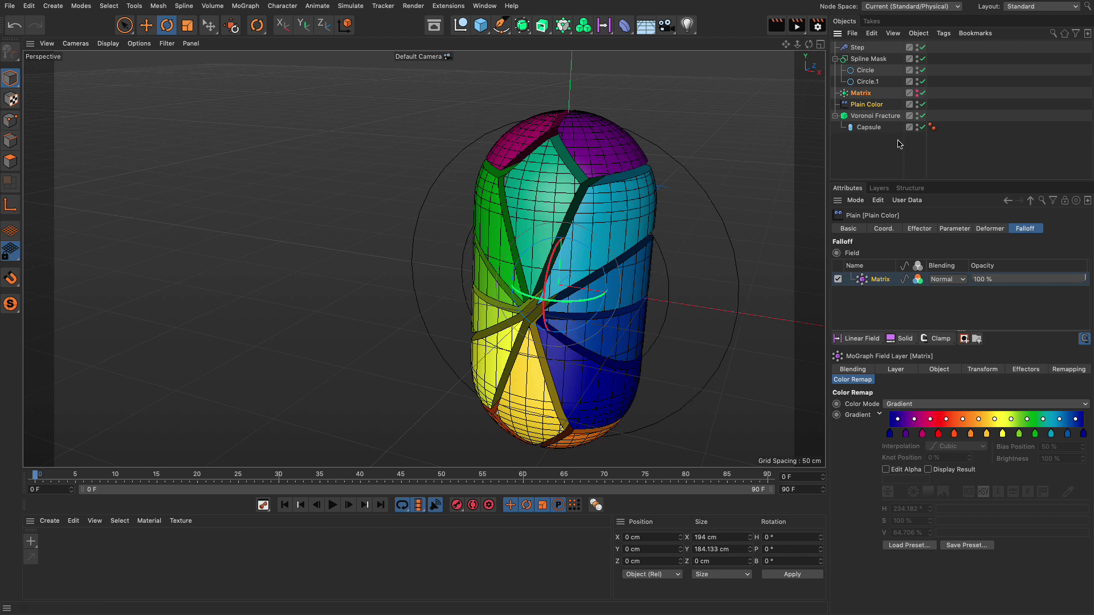
click(920, 58)
click(841, 58)
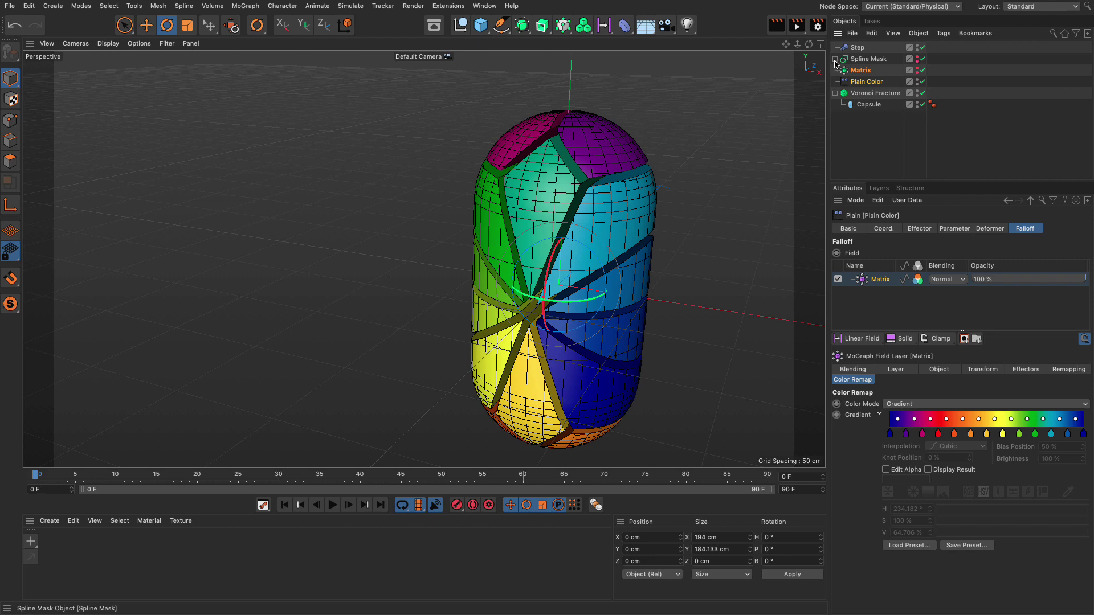
click(857, 142)
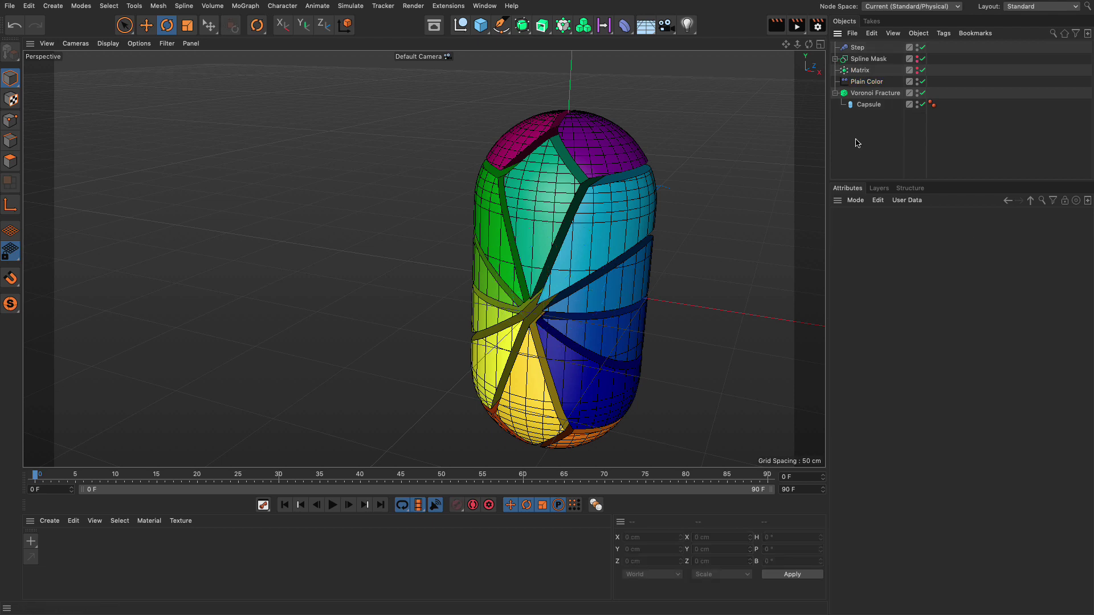
click(332, 505)
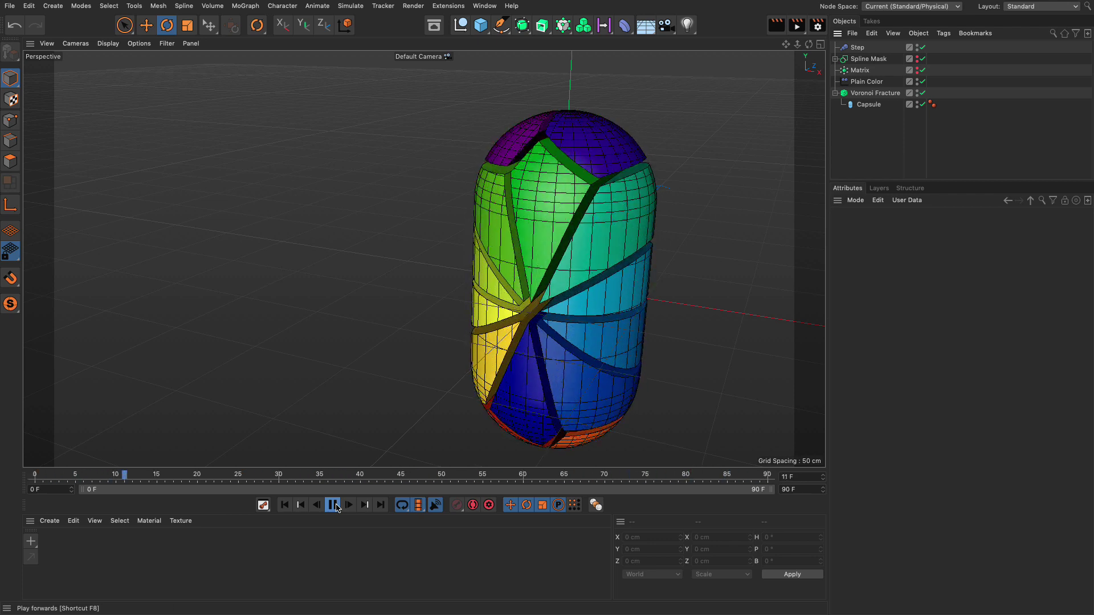
click(336, 507)
- Set the end frame to 300, play the longer animation, and rewind to frame 0
double_click(794, 489)
text(300)
key(Return)
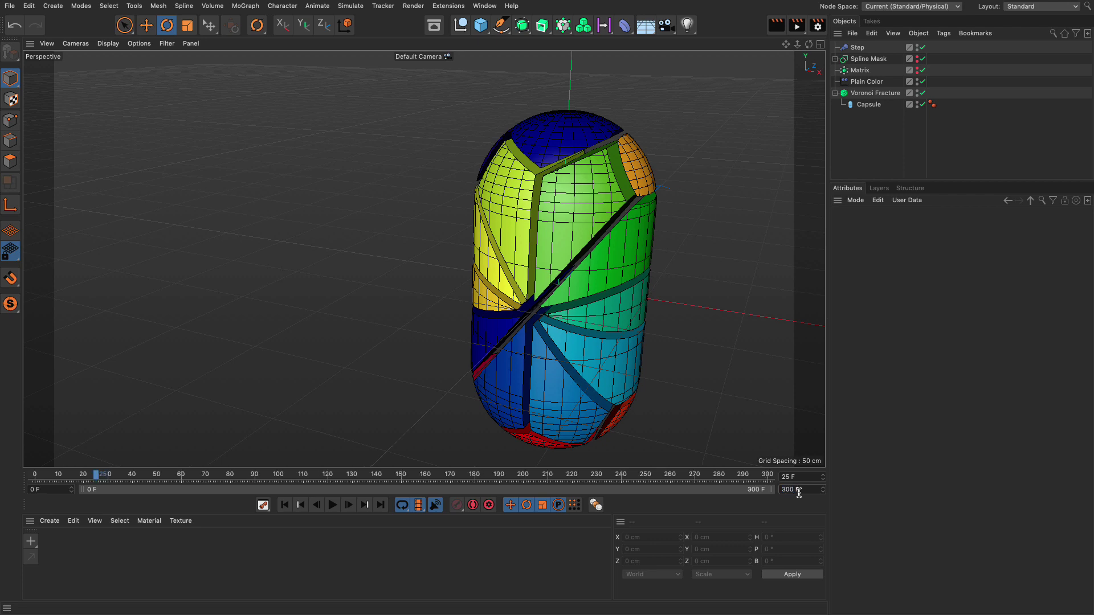
click(333, 505)
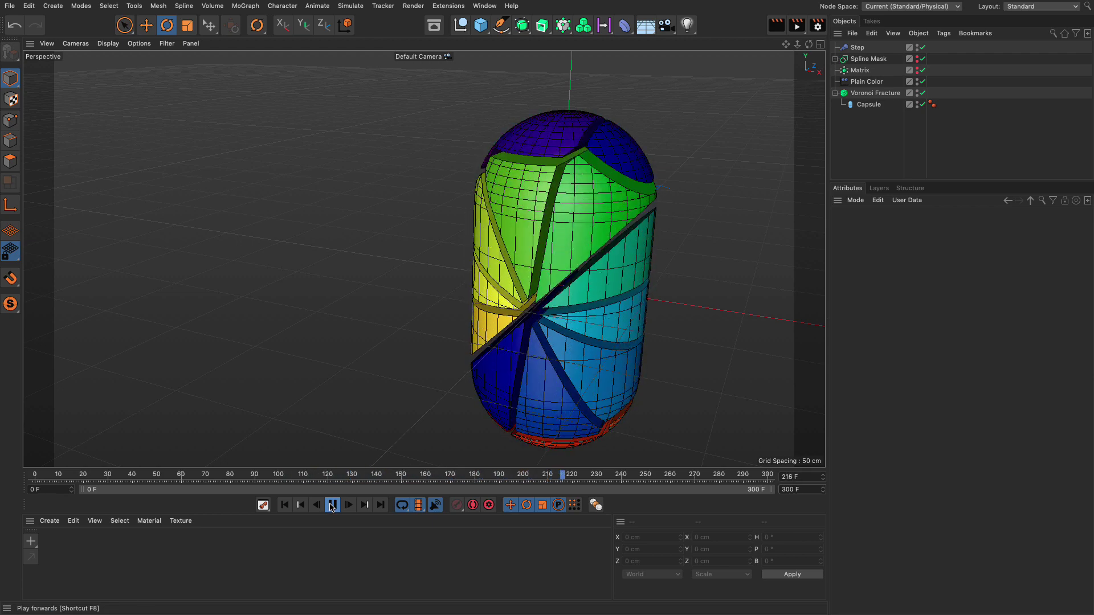
click(332, 504)
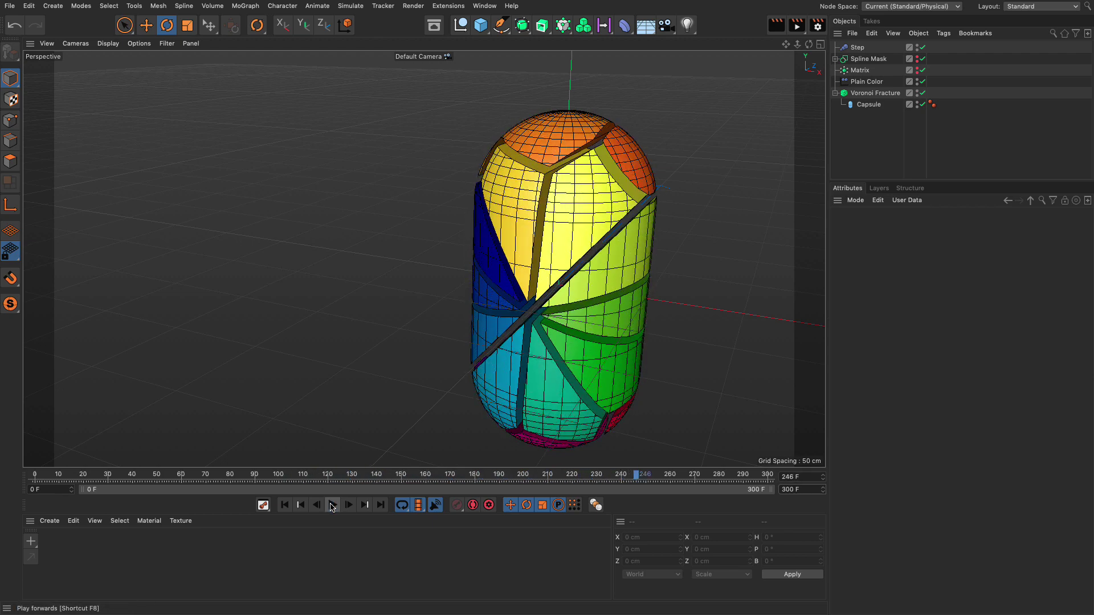
click(284, 506)
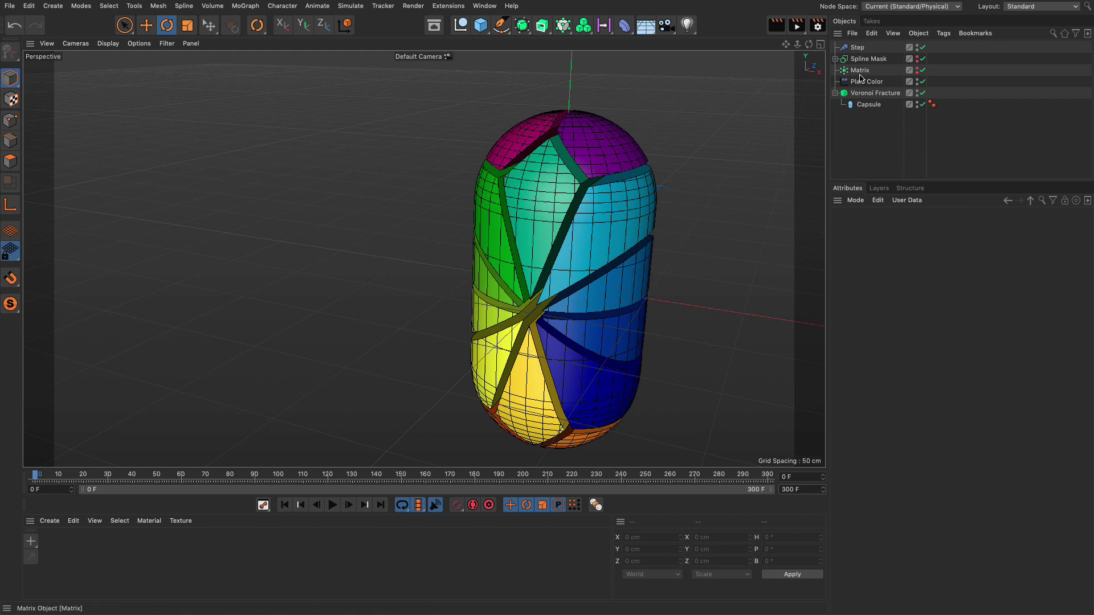
- Select the Matrix object to show its 10-point, 30% rate settings
click(862, 71)
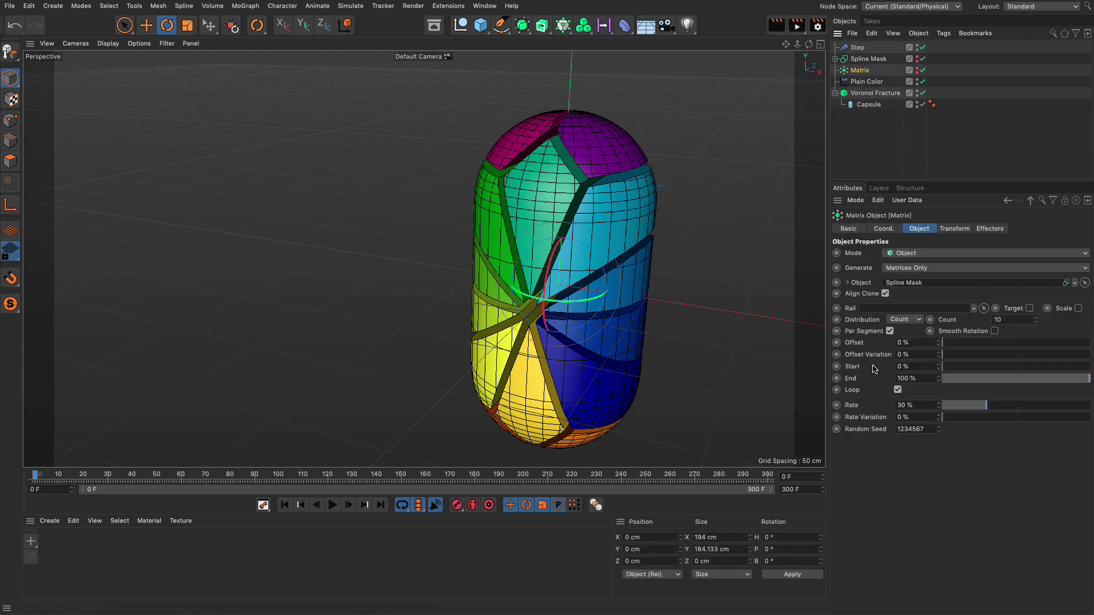
- Set the Matrix Start to 32% and End to 87%, then play the animation
drag(943, 366, 991, 369)
drag(1087, 378, 1070, 379)
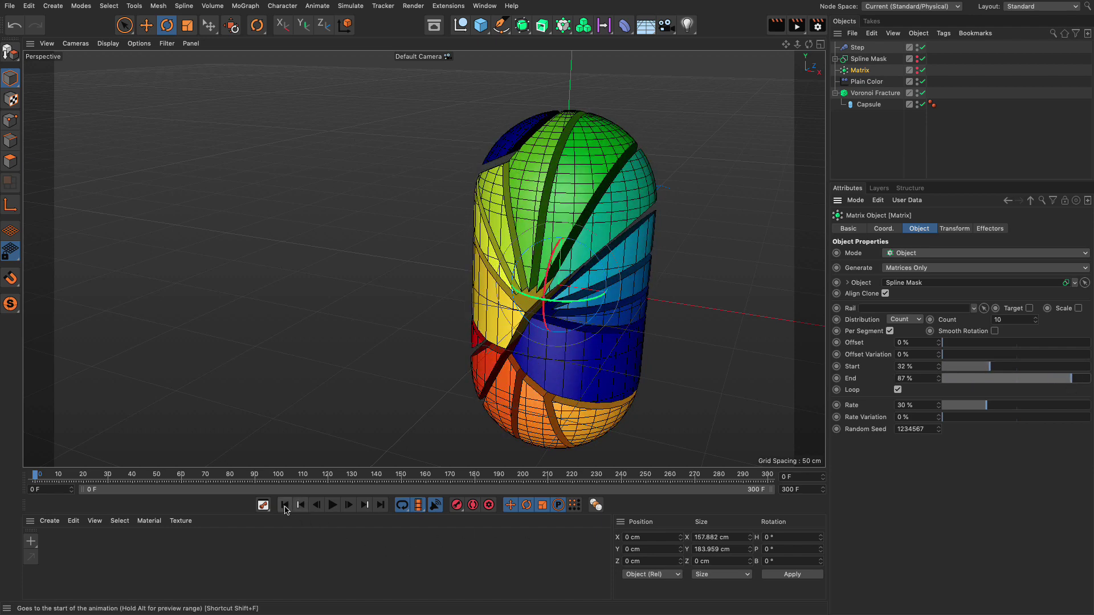
click(332, 504)
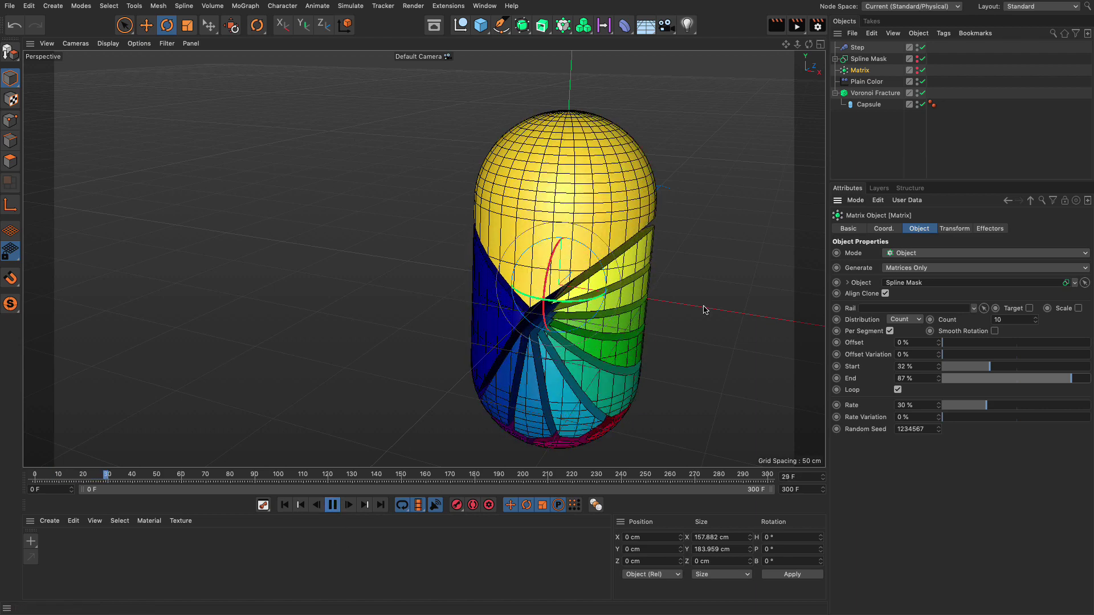
click(897, 154)
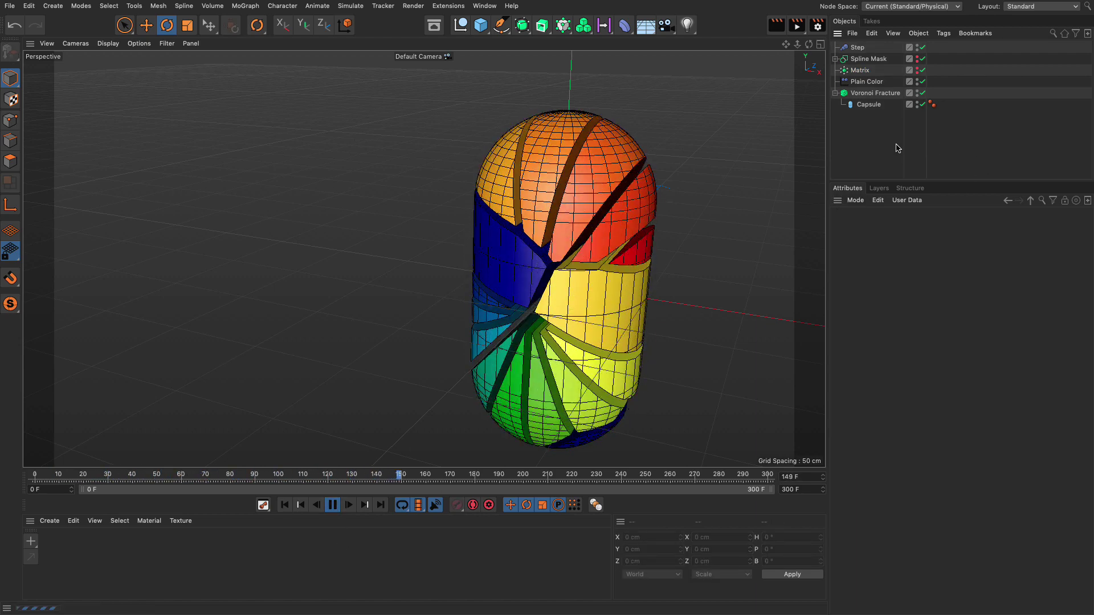
- Switch the viewport to Gouraud Shading and turn on SSAO
click(108, 44)
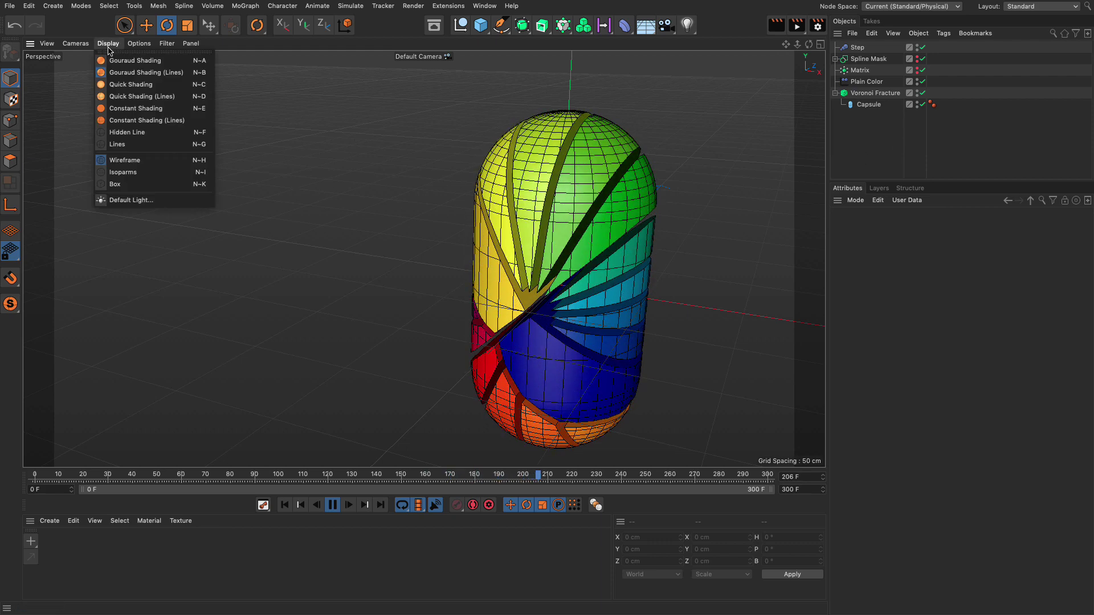
click(128, 55)
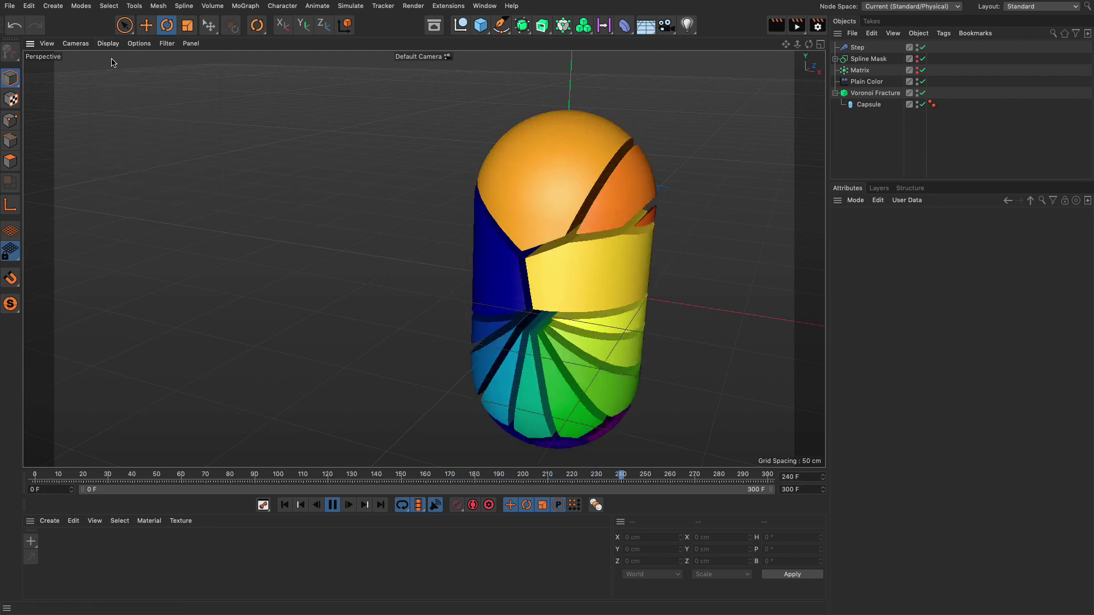
click(138, 44)
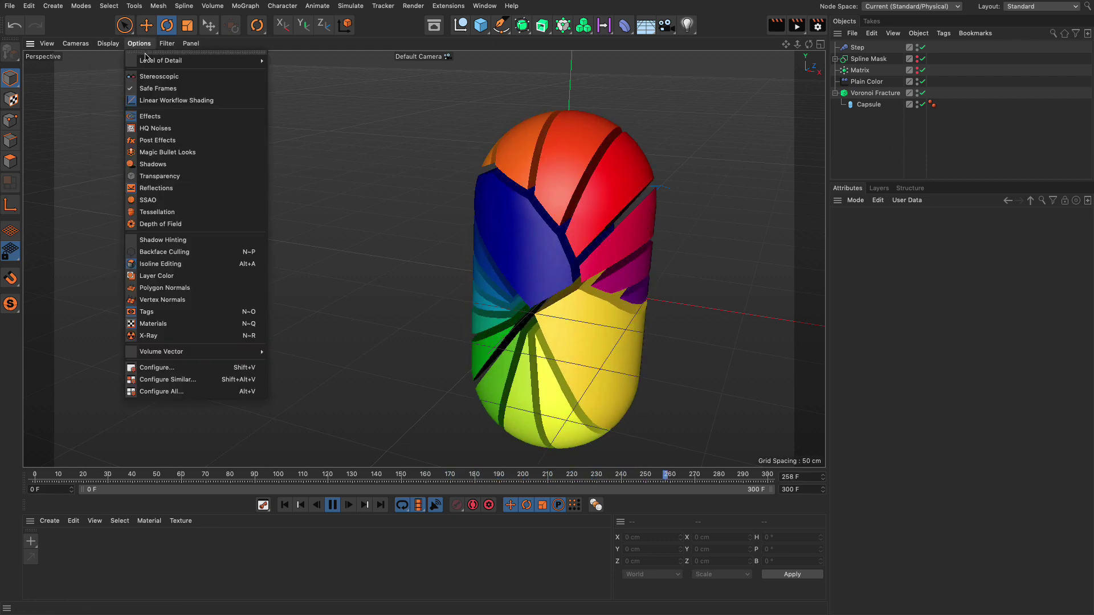
click(154, 204)
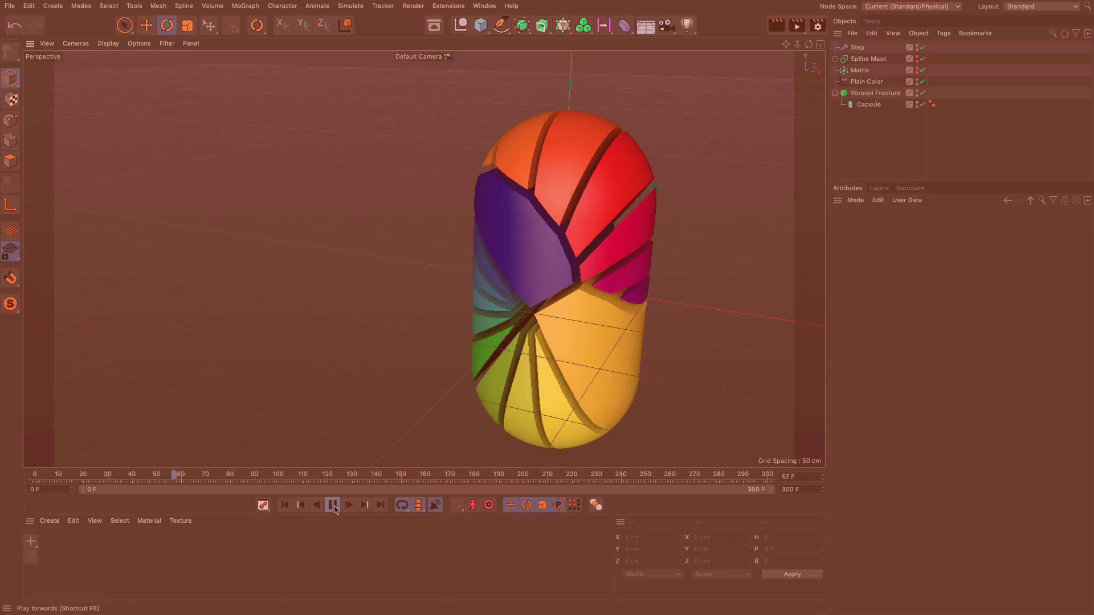
- Stop the rainbow capsule playback and rewind the timeline to frame 0
click(334, 505)
click(288, 506)
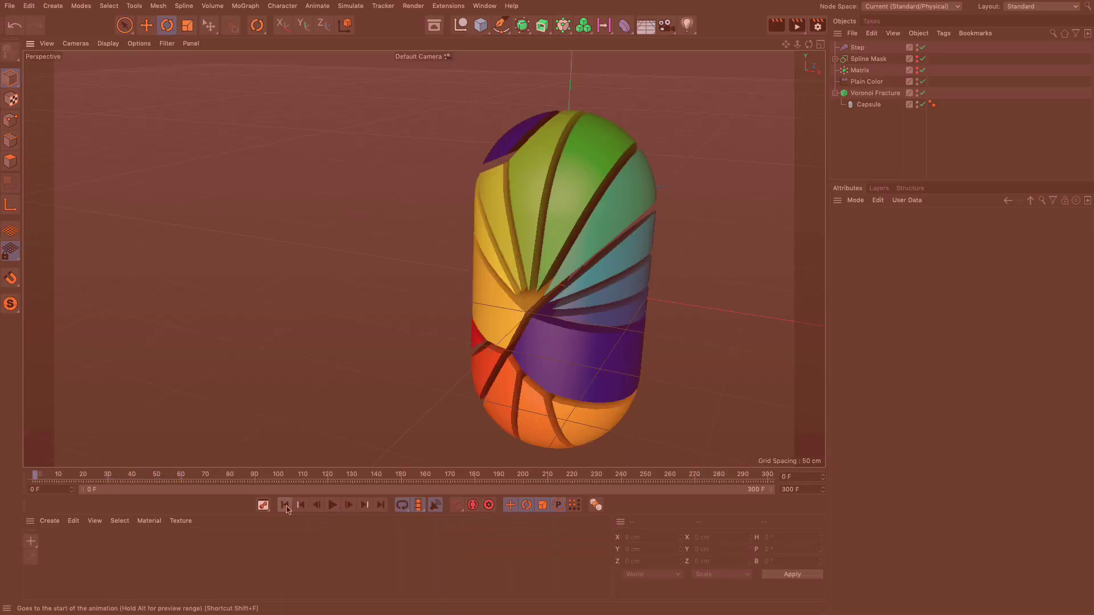